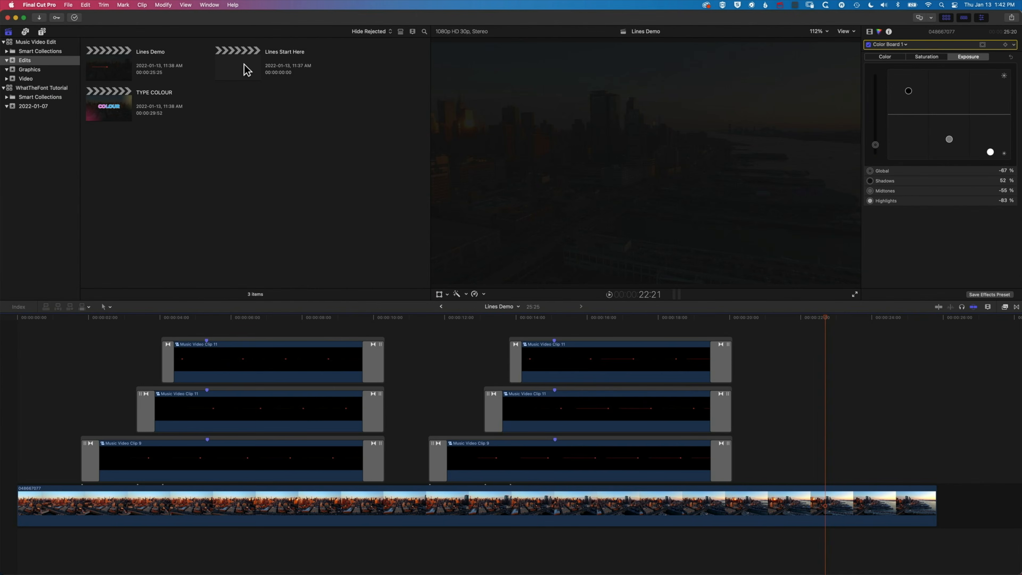
Open the LInes Start Here project and add a Custom solid generator at the start of its empty timeline.
double_click(246, 69)
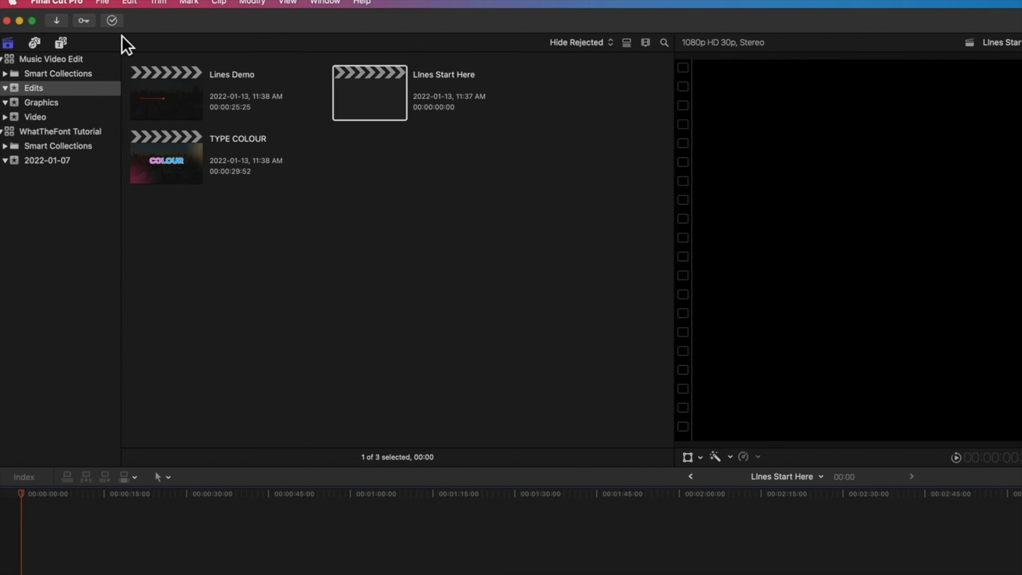
left_click(62, 43)
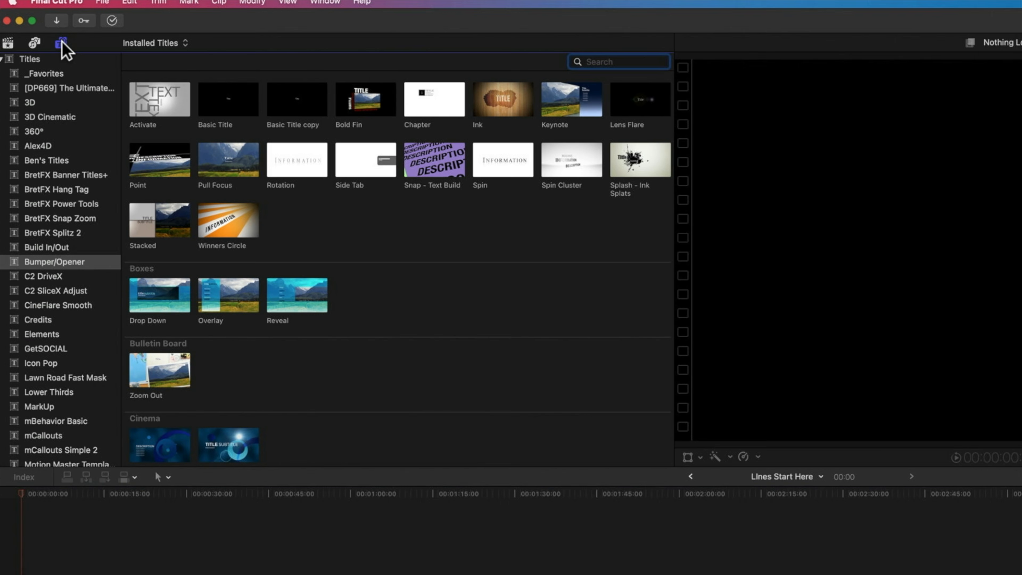
scroll(61, 117, "down", 20)
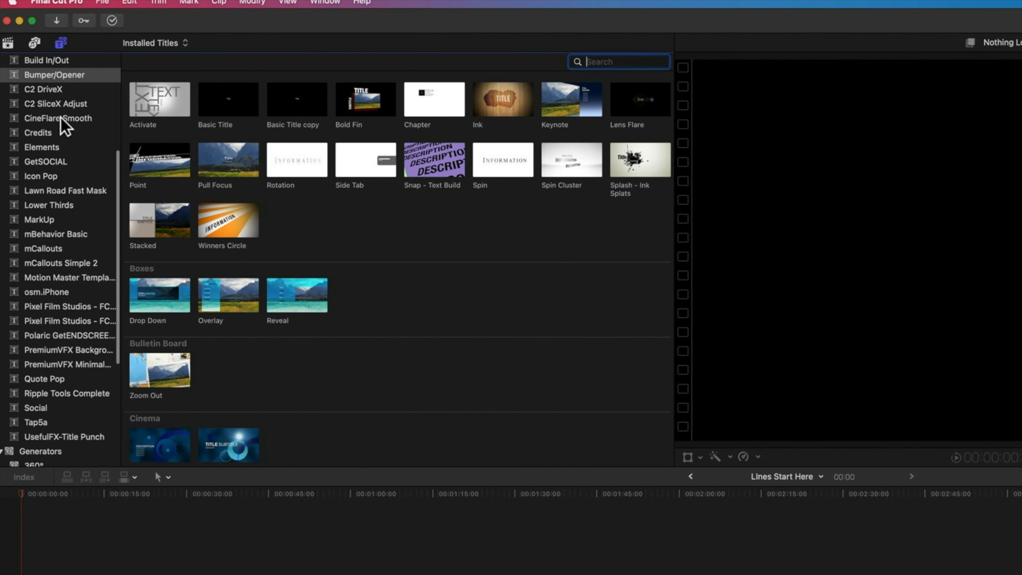
scroll(41, 396, "down", 4)
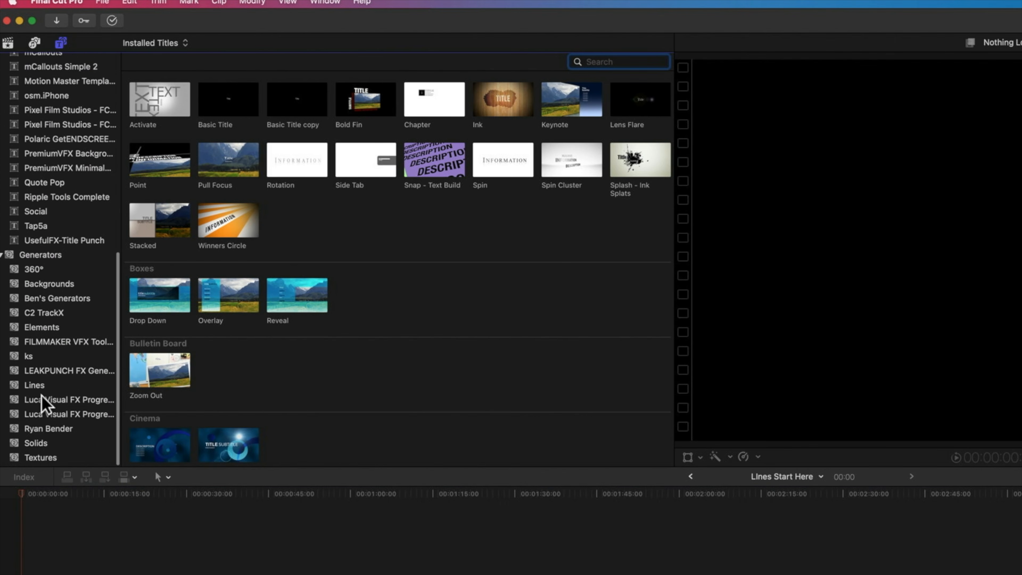
left_click(42, 444)
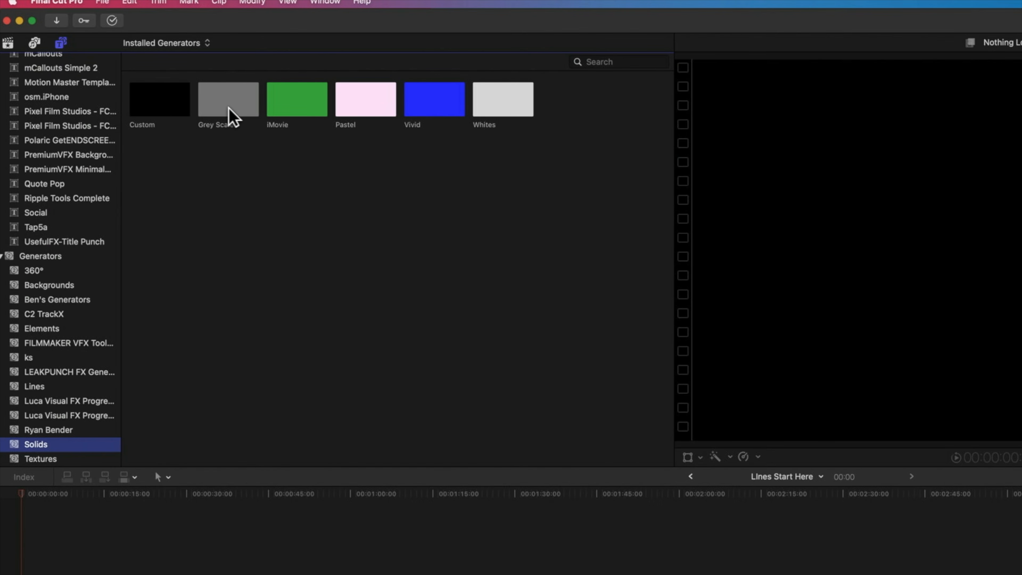
left_click(158, 111)
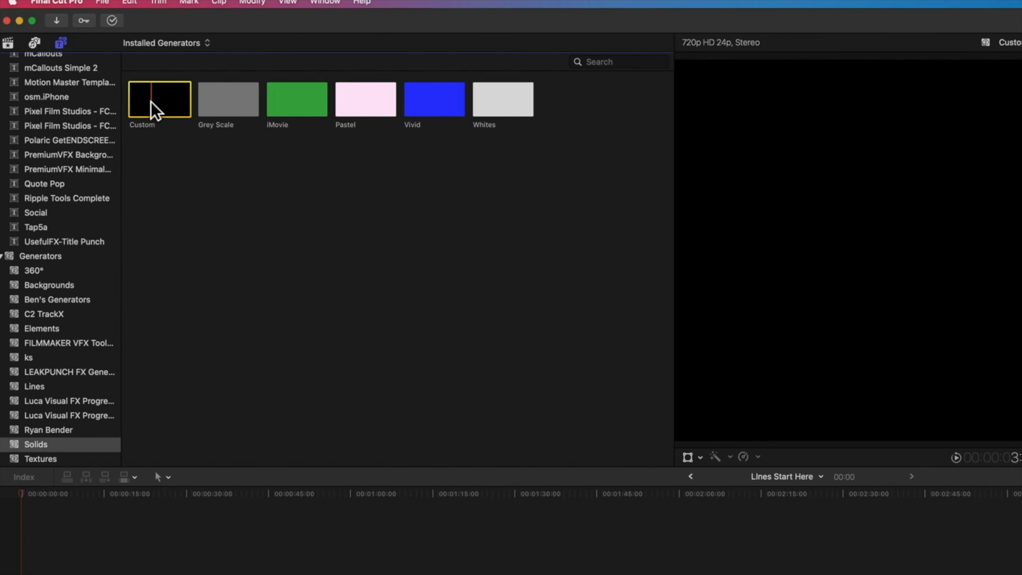
left_click_drag(155, 108, 165, 303)
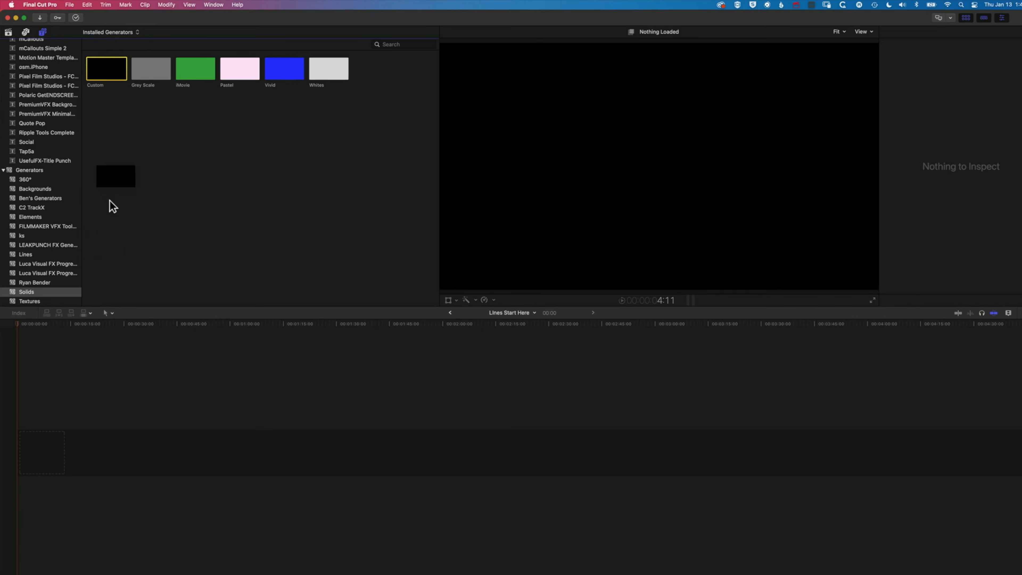
left_click_drag(109, 201, 19, 446)
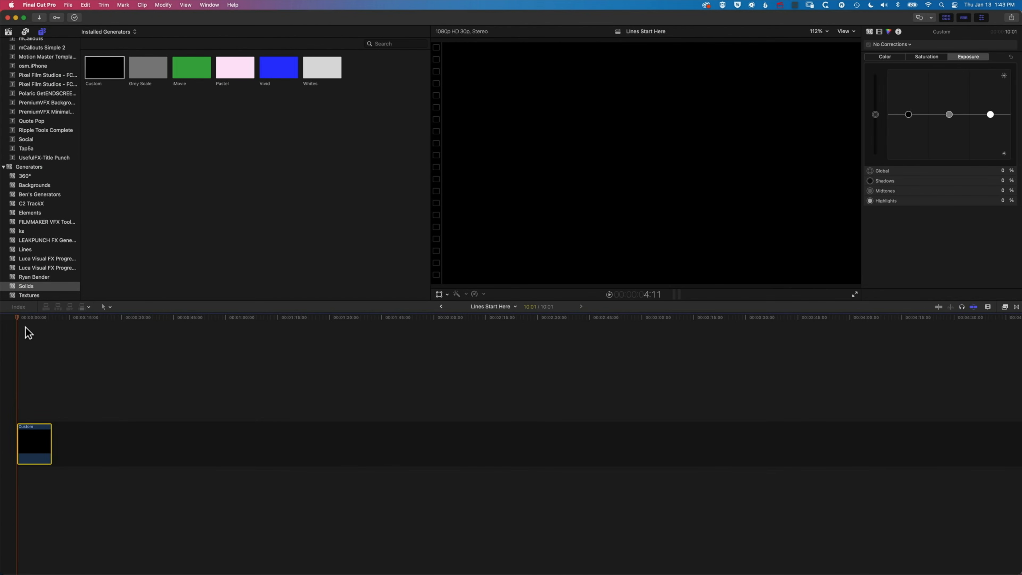
key("shift+z")
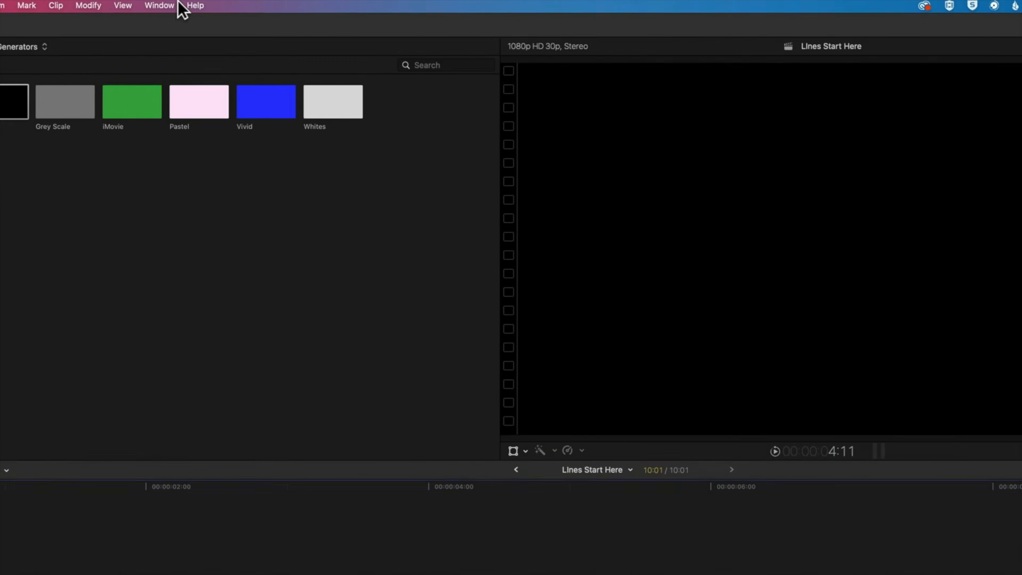
left_click(210, 5)
mouse_move(149, 181)
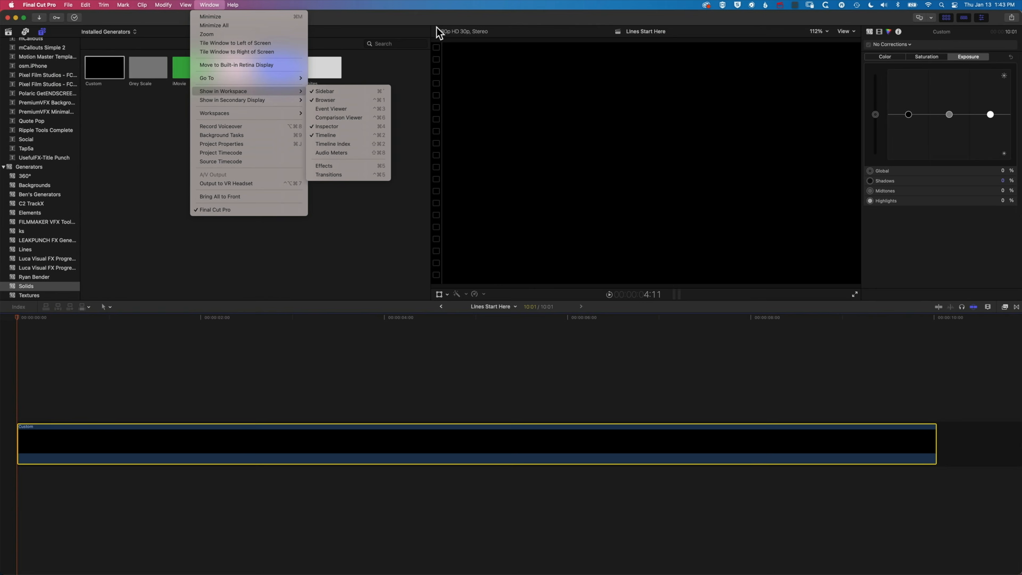
left_click(461, 22)
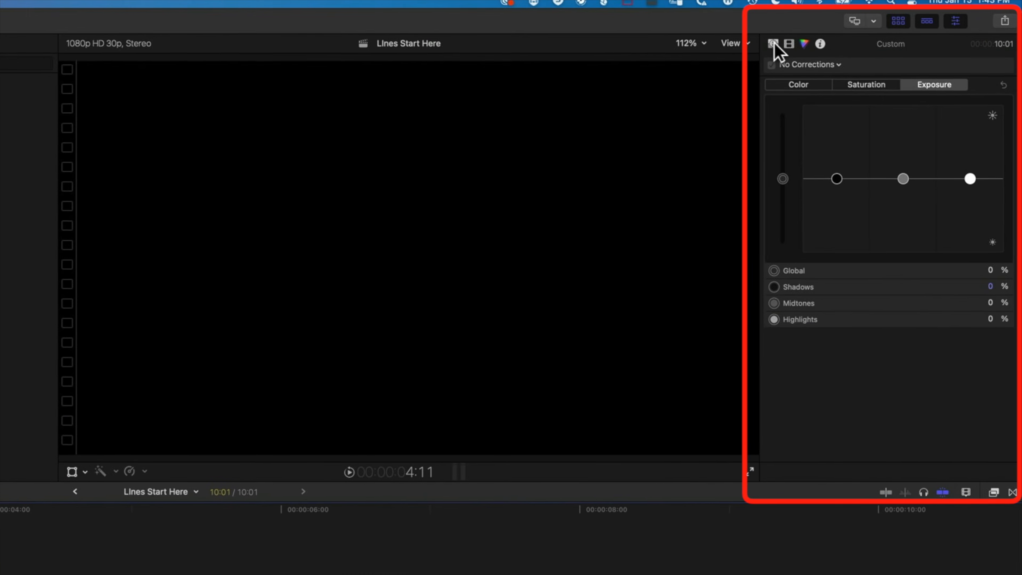
Change the Custom solid's color to a bright blue and store that blue as a swatch in the color picker.
left_click(869, 31)
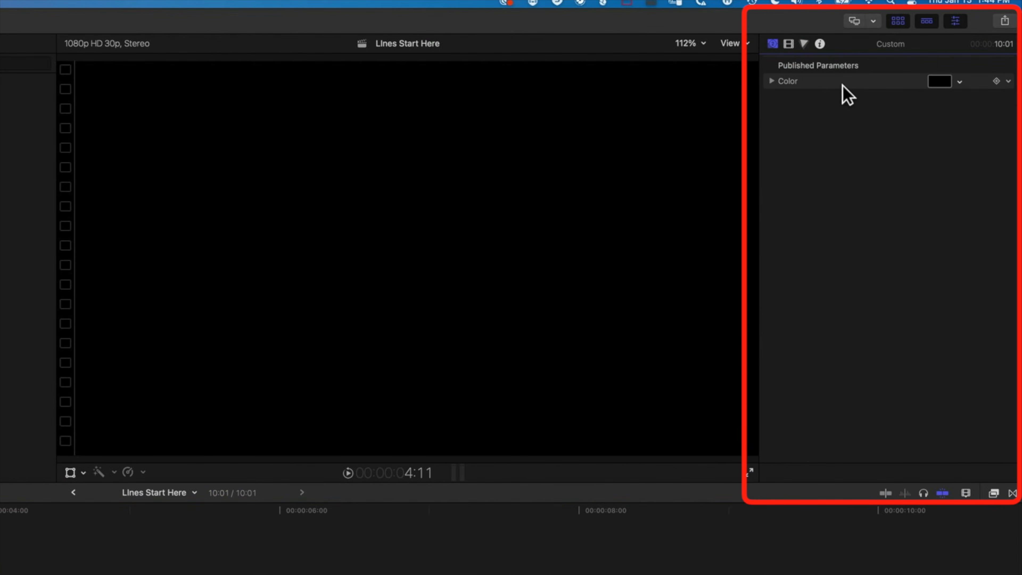
left_click(959, 81)
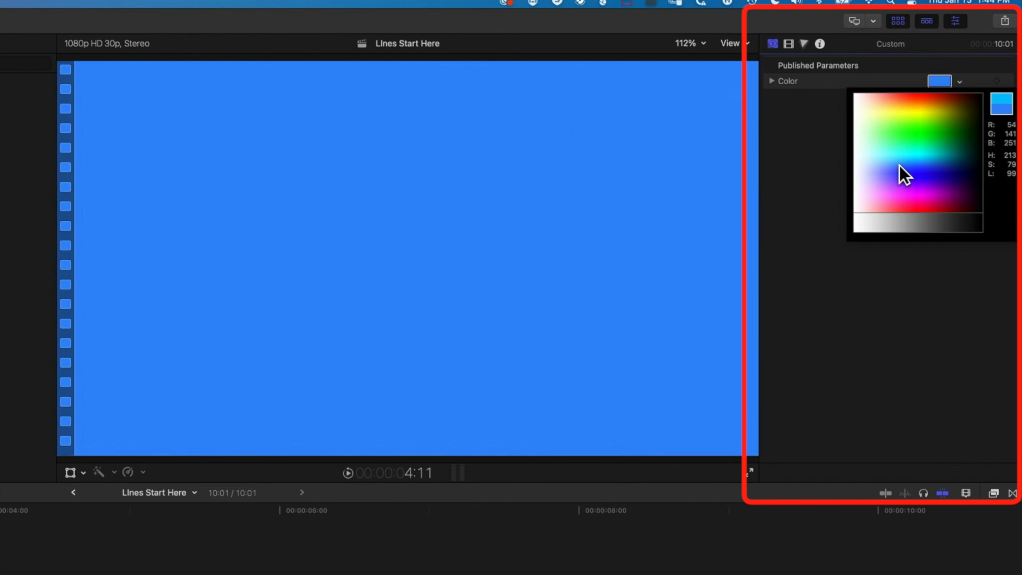
left_click(899, 167)
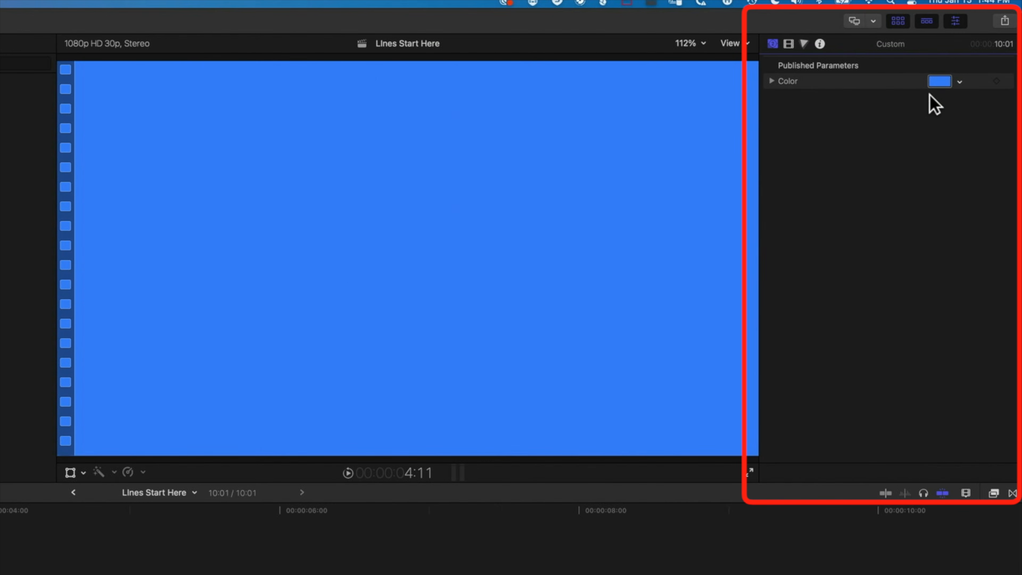
left_click(940, 82)
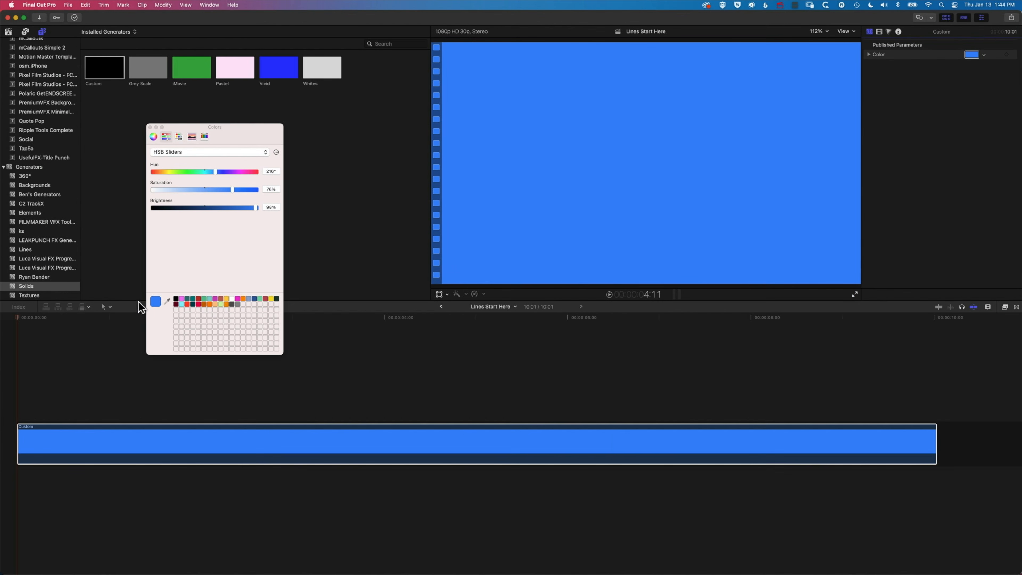
left_click_drag(156, 301, 243, 306)
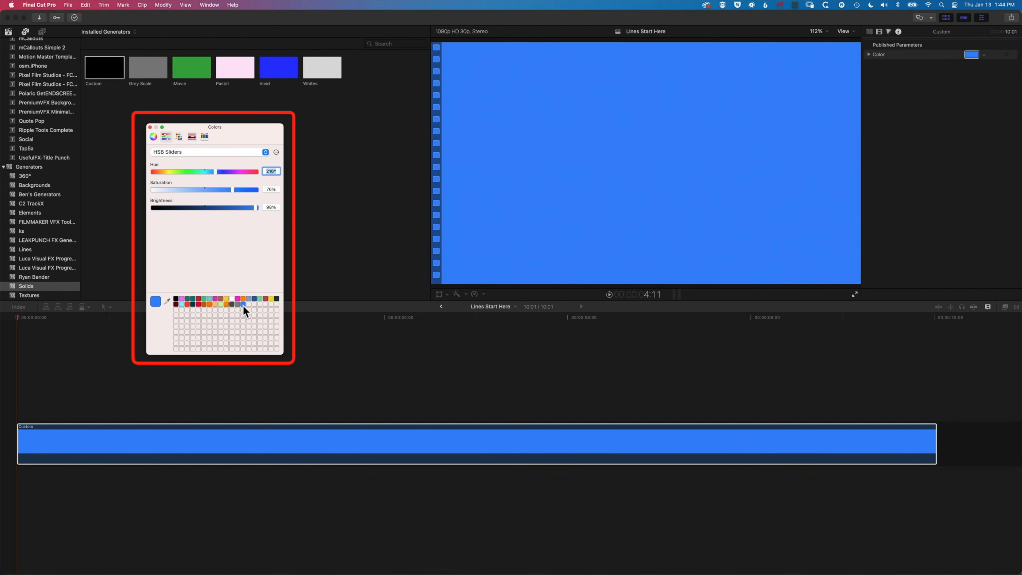
left_click(150, 127)
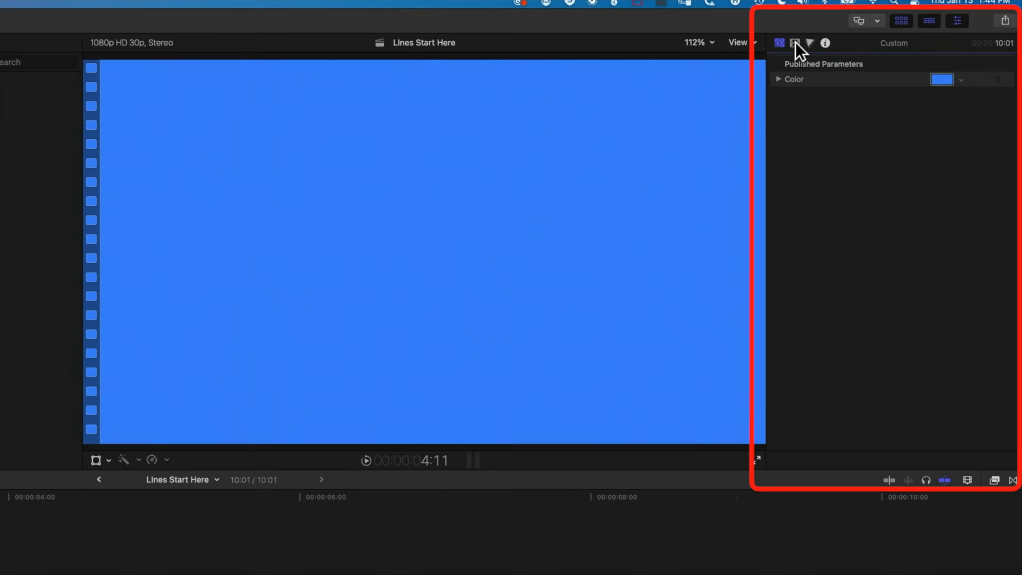
Trim the blue solid to a thin horizontal line, cropping 260 px from Left and Right, about 503 px from Top and 572 px from Bottom.
left_click(879, 31)
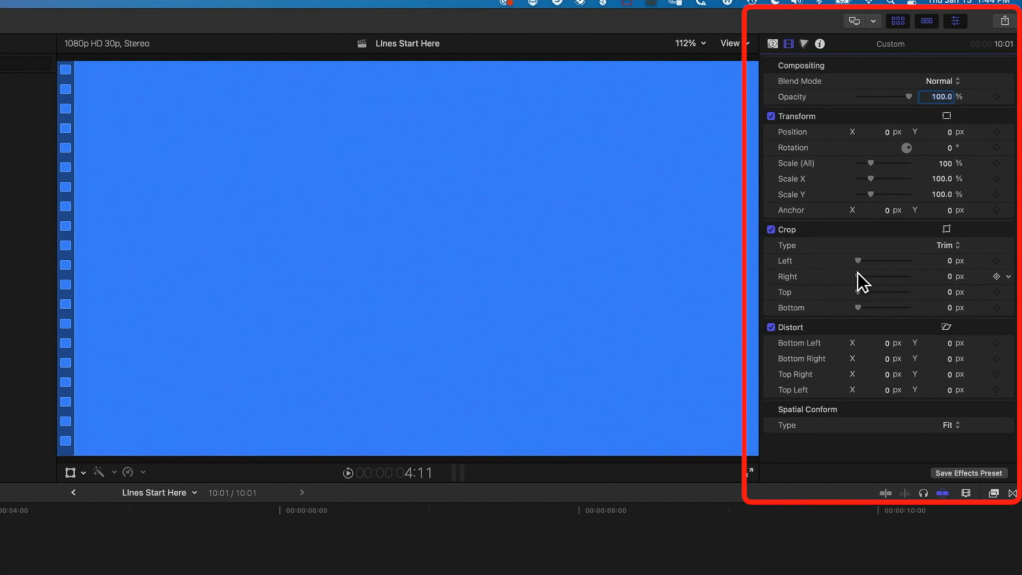
left_click_drag(857, 276, 870, 275)
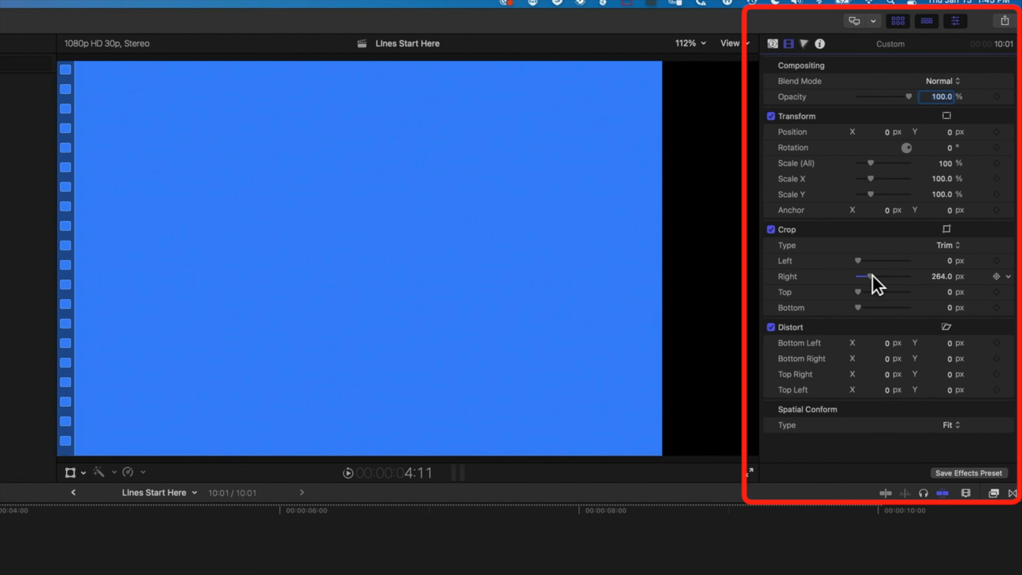
left_click(942, 277)
key("Tab")
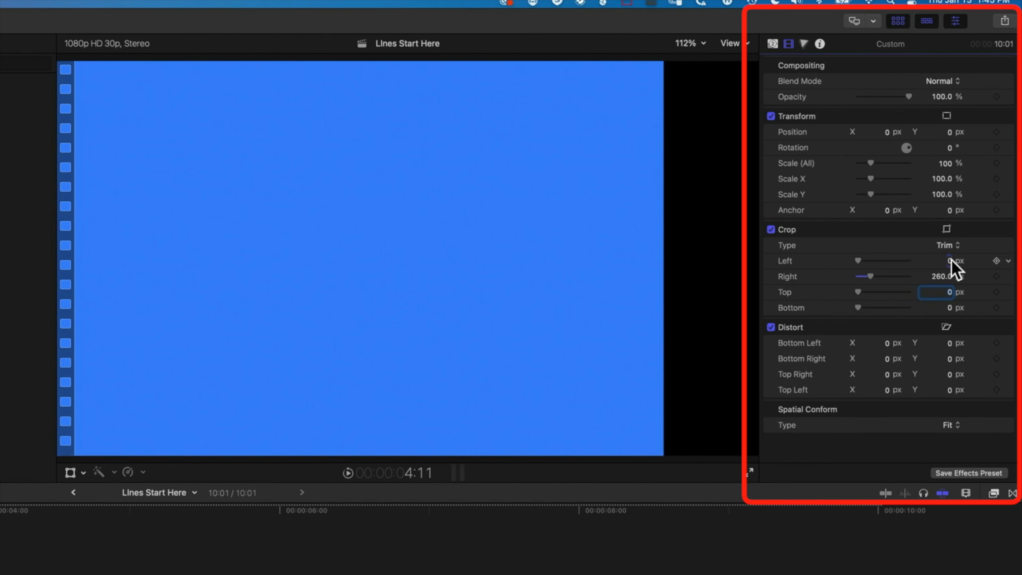
left_click(951, 261)
type("260")
key("Tab")
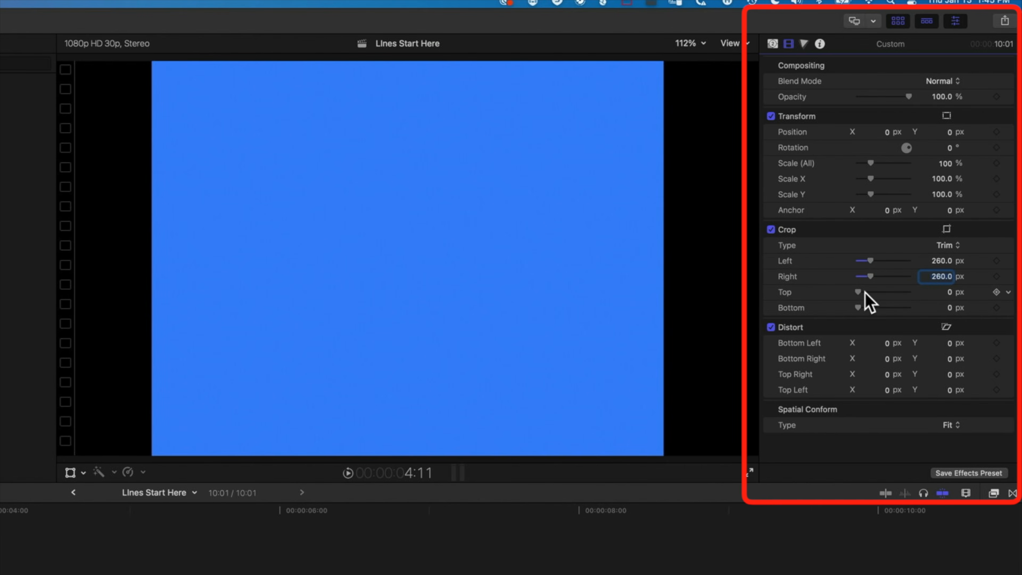
left_click_drag(861, 293, 942, 307)
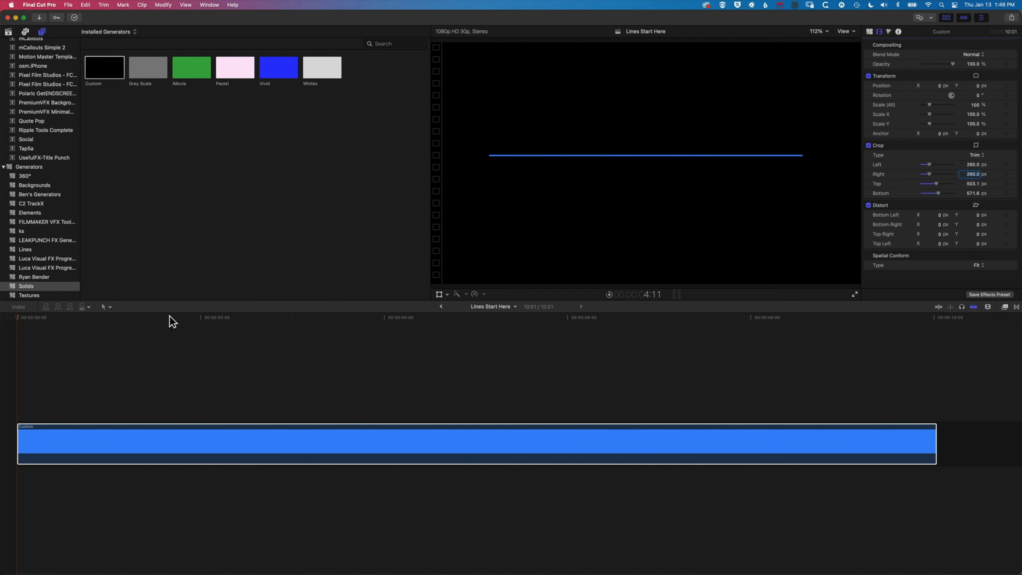
Keyframe the line's Right crop at 260 px at 4:00, raise it at the clip's start until the line disappears, and play the animation.
mouse_move(166, 322)
left_mouse_down()
mouse_move(398, 333)
mouse_move(385, 332)
left_mouse_up()
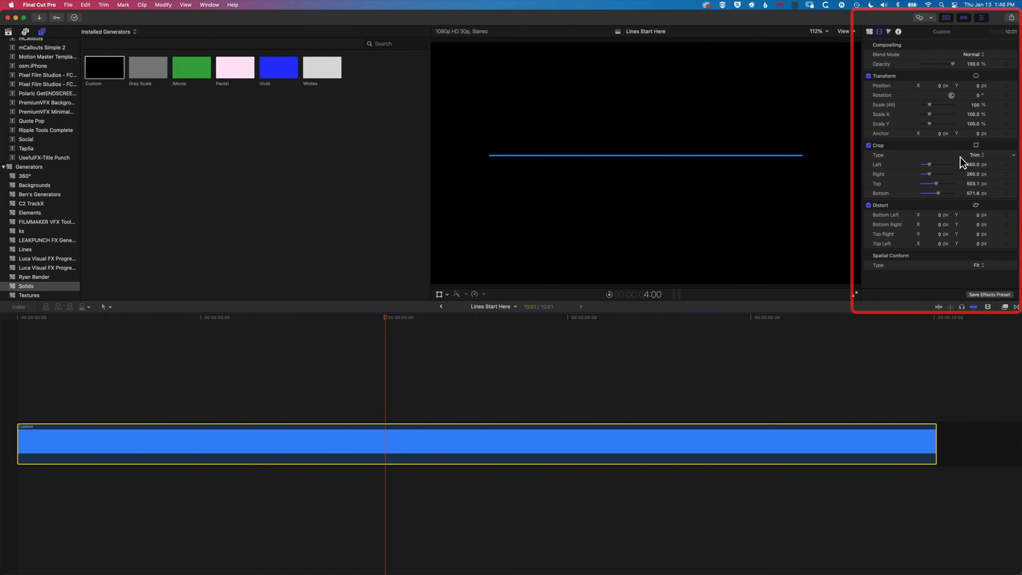
left_click(1006, 174)
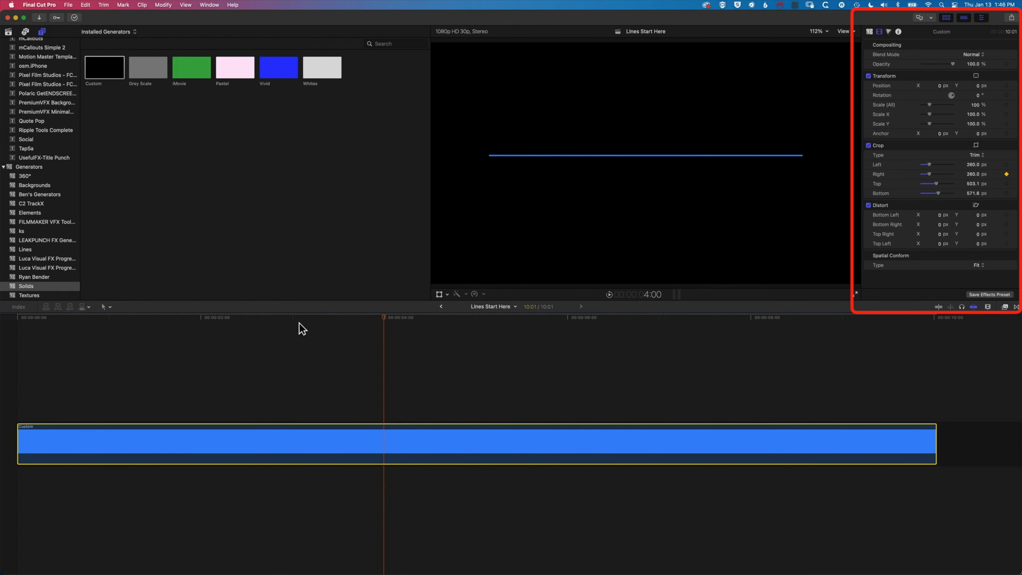
left_click_drag(385, 318, 13, 322)
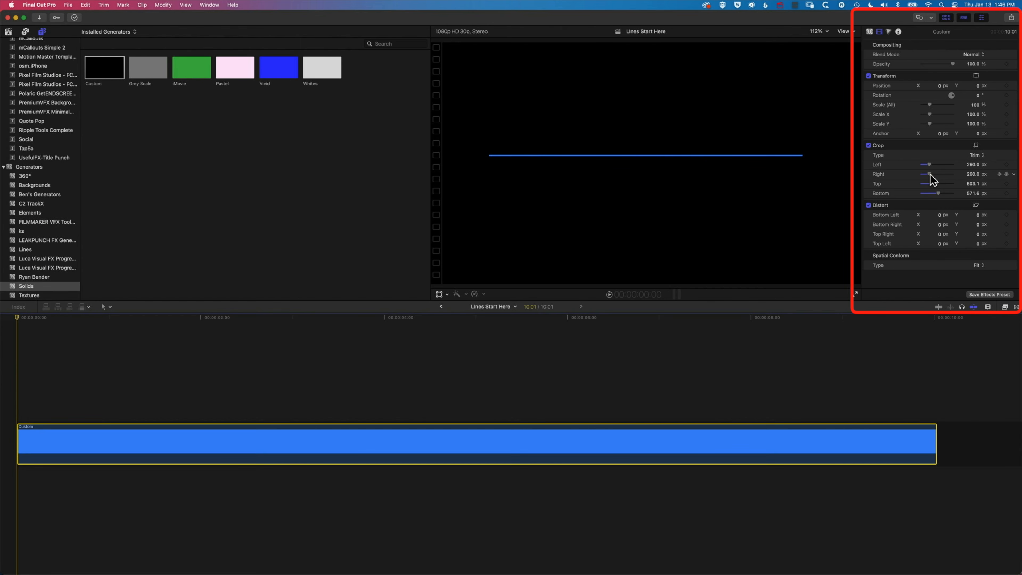
left_click_drag(930, 174, 958, 177)
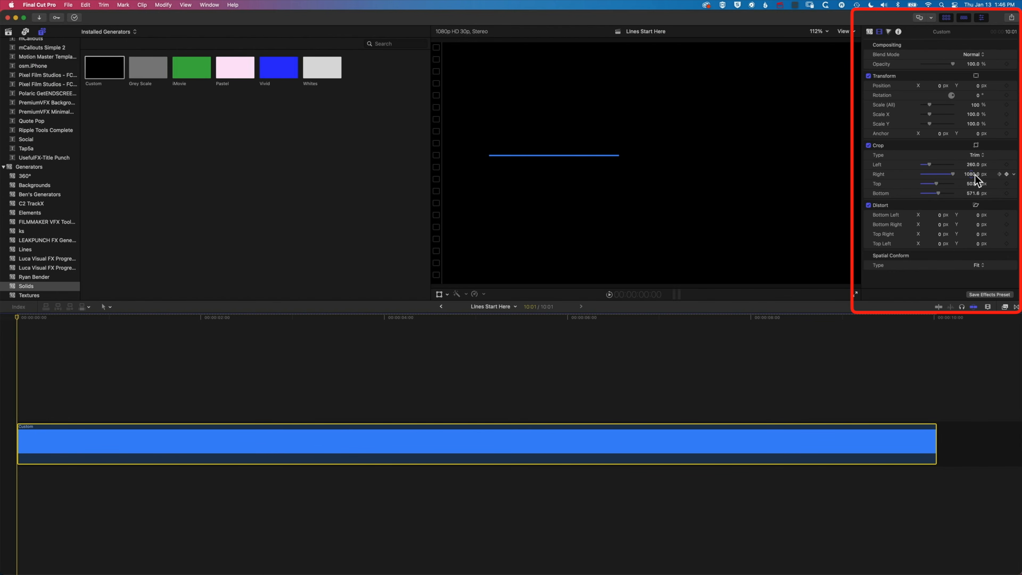
left_click_drag(973, 173, 978, 171)
key("space")
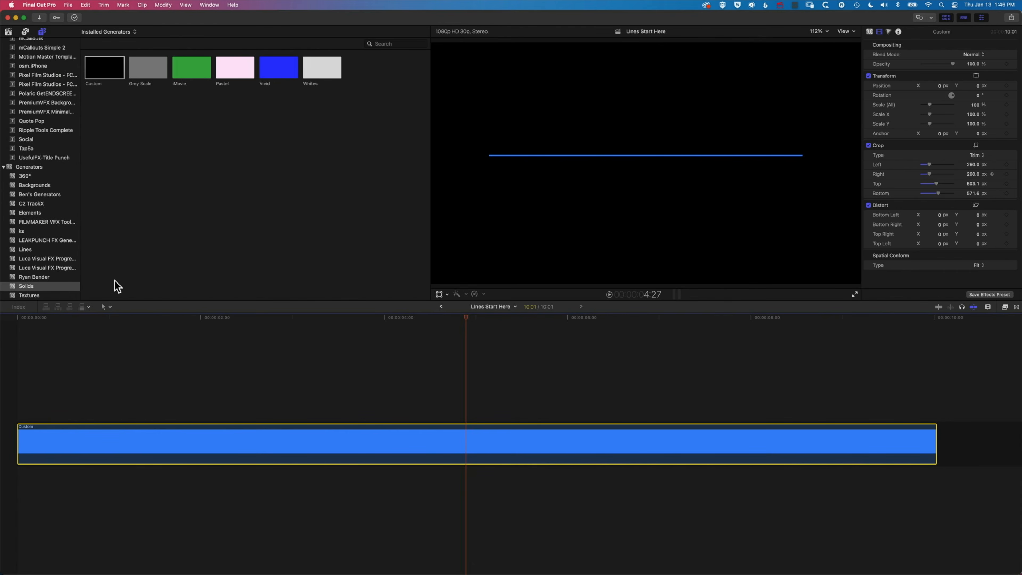
Add a Basic Title from the Bumper/Opener titles above the blue line clip, starting at the beginning of the timeline.
scroll(44, 158, "up", 10)
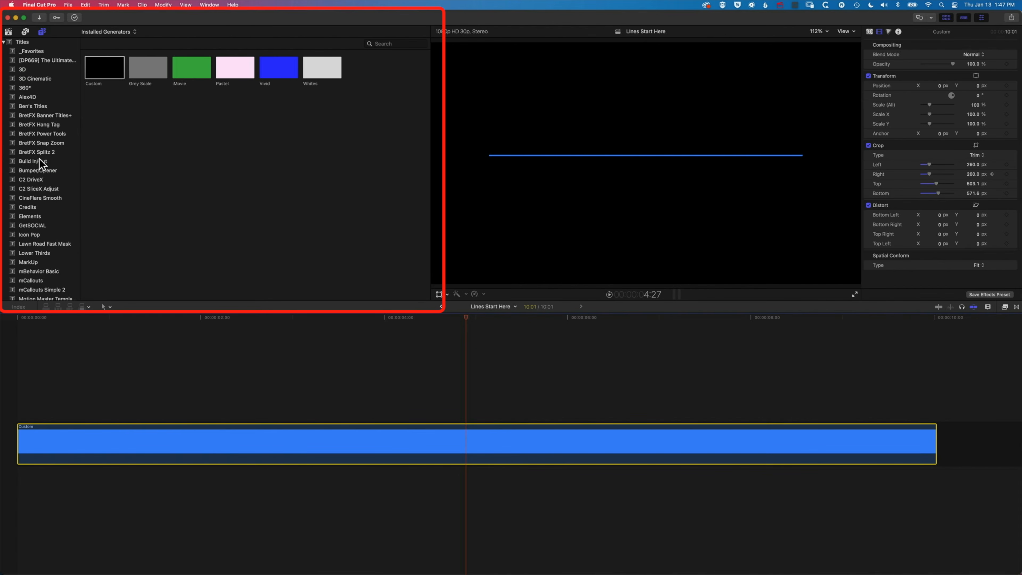
left_click(36, 169)
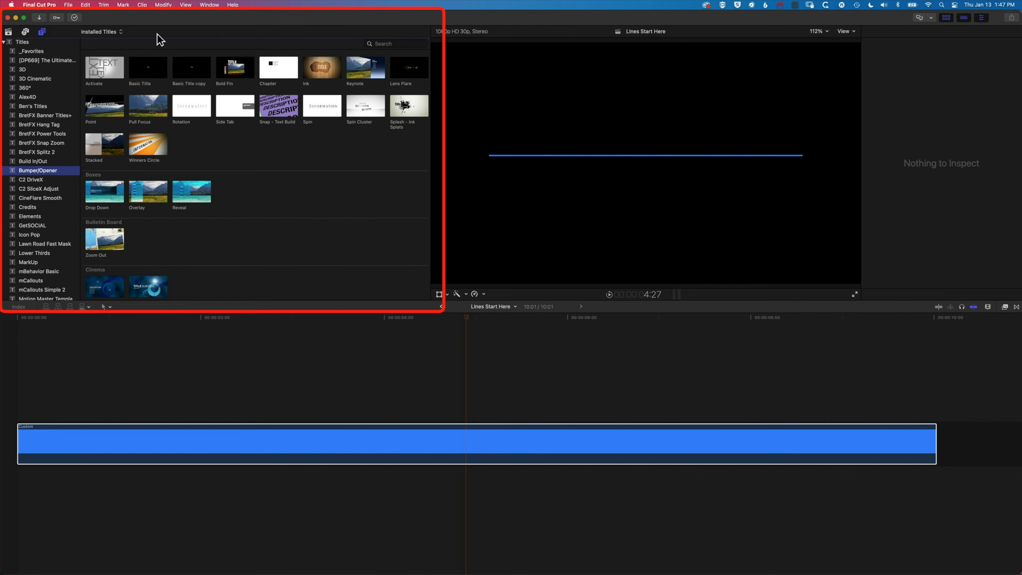
left_click(145, 72)
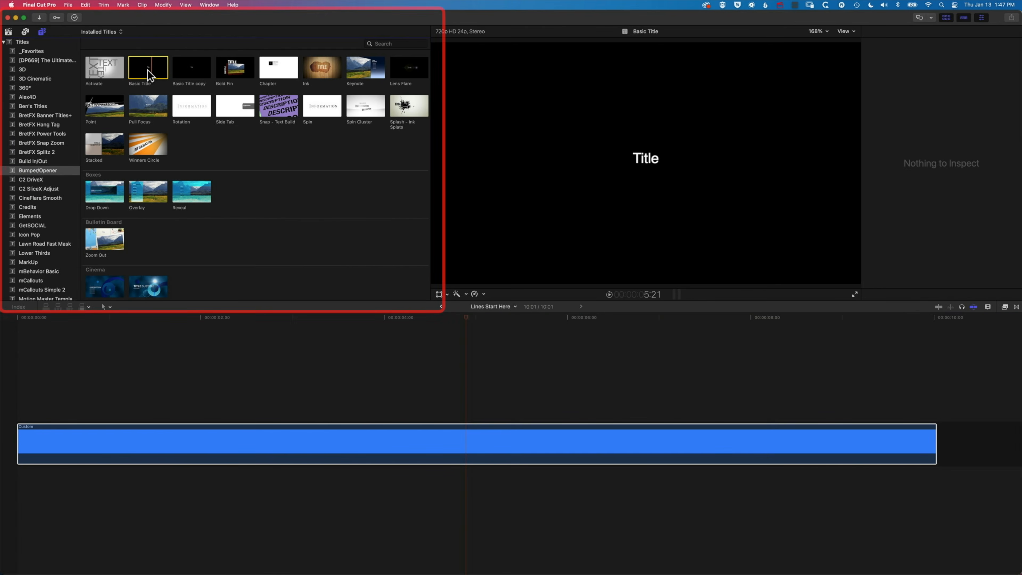
left_click_drag(148, 70, 7, 416)
left_click_drag(6, 411, 7, 412)
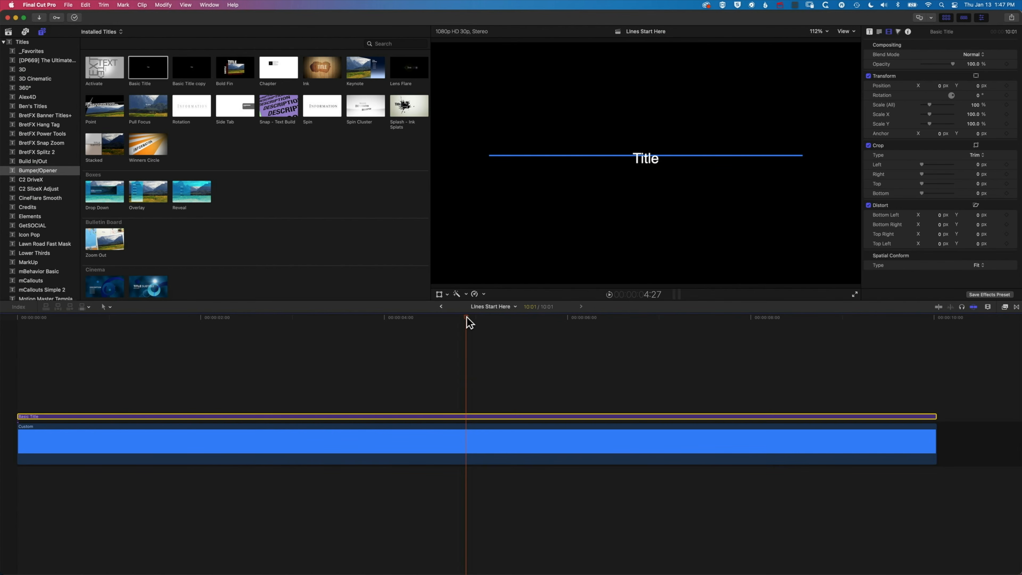
At frame 1, move the title text just above the line's starting point, at about X -658 px and Y 60 px.
left_click_drag(467, 318, 16, 318)
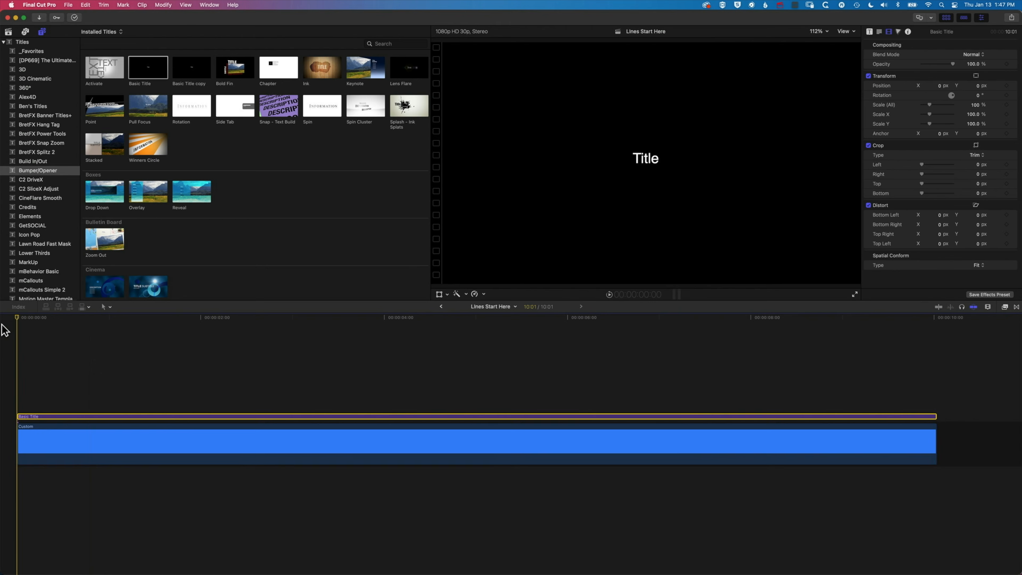
key("Right")
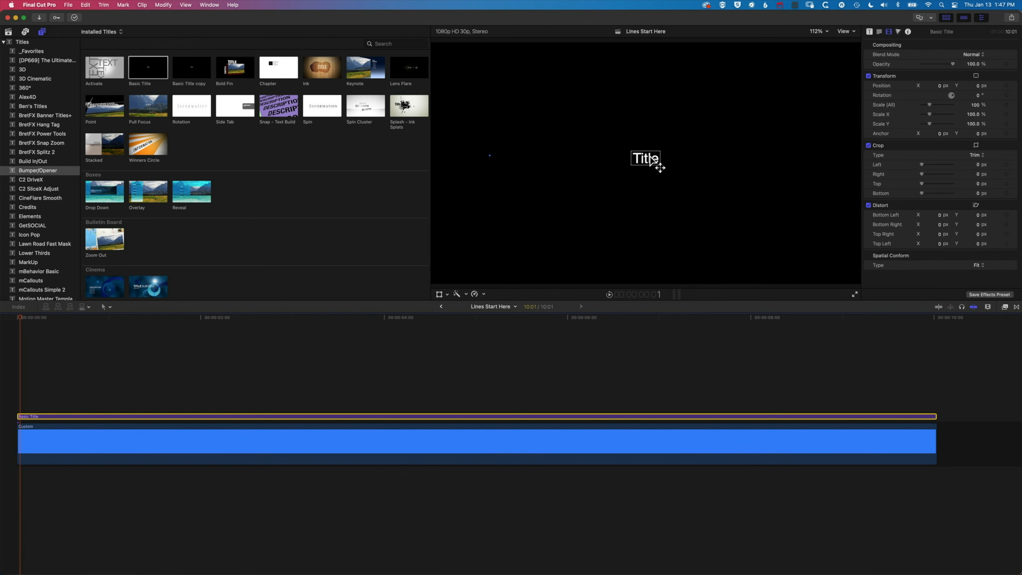
left_click_drag(648, 159, 503, 145)
double_click(502, 144)
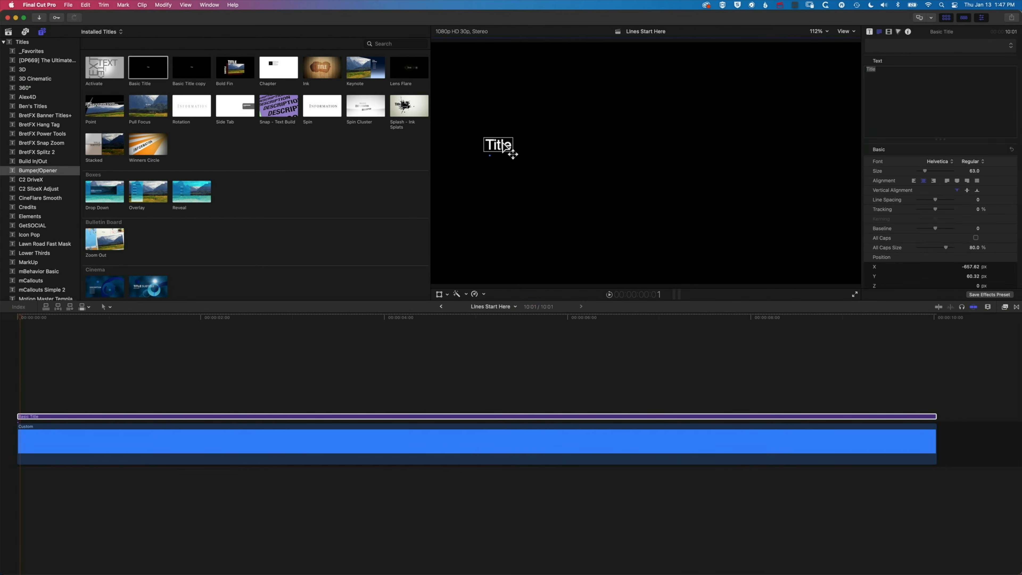
Turn the blue line clip into a new compound clip named "Animated Blue Line" in the Edits event.
left_click(439, 295)
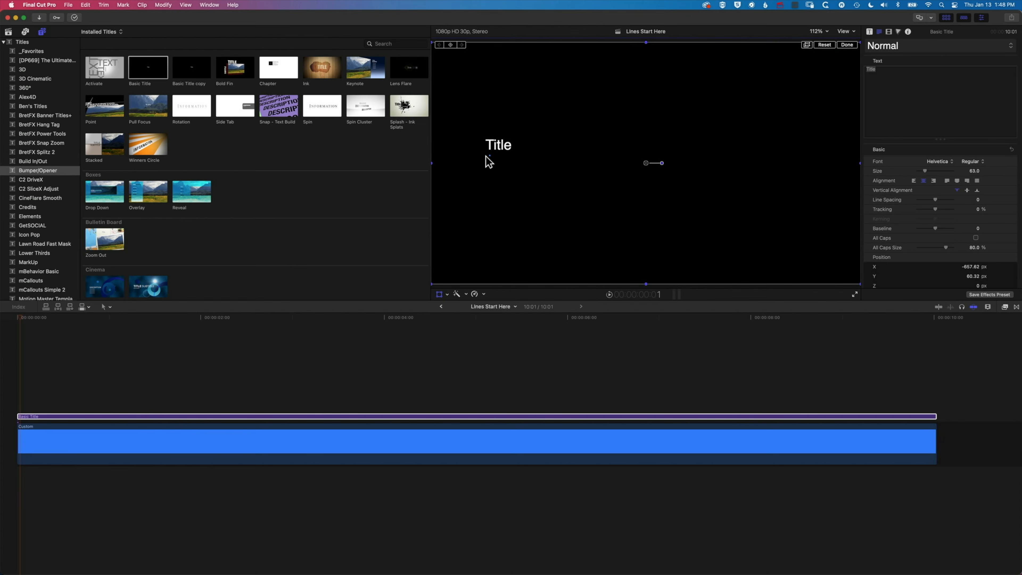
left_click(364, 452)
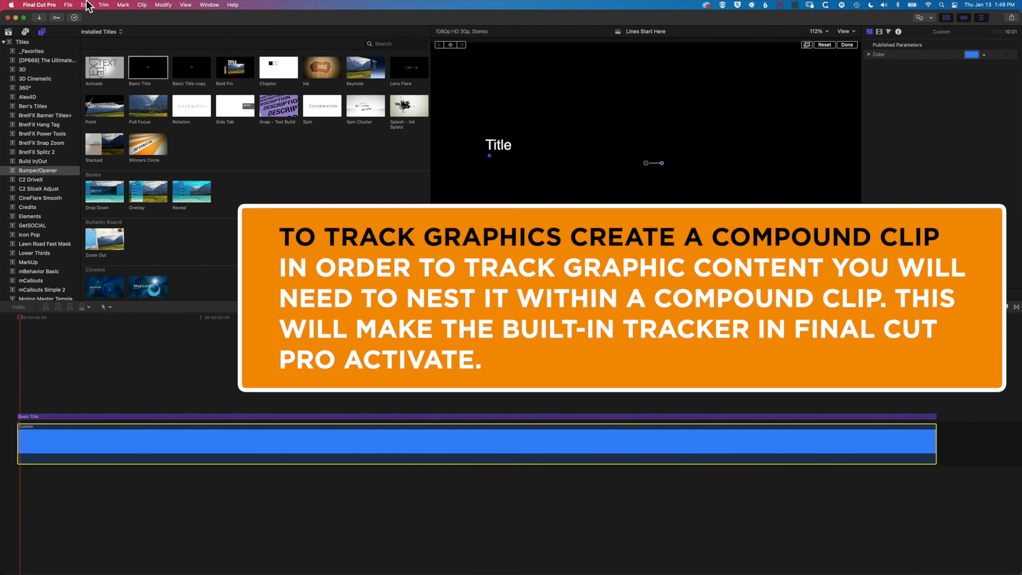
left_click(69, 5)
mouse_move(140, 17)
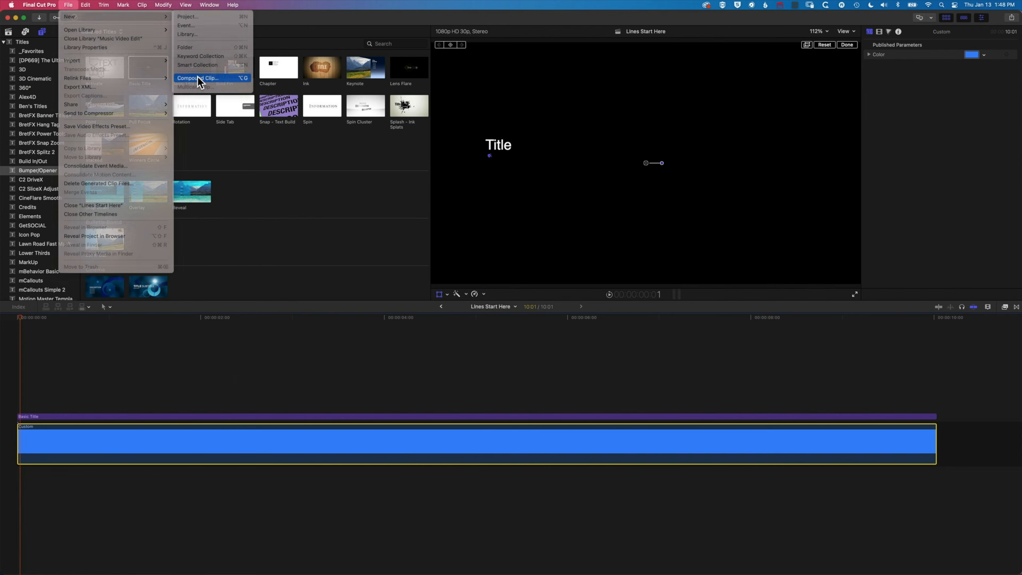
left_click(197, 78)
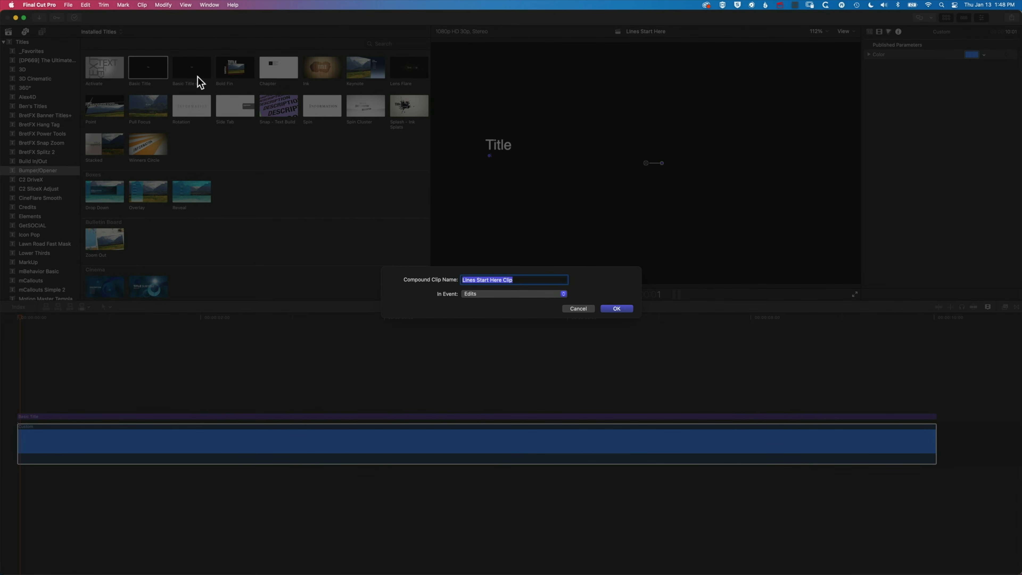
type("Animated Blue Line")
key("Return")
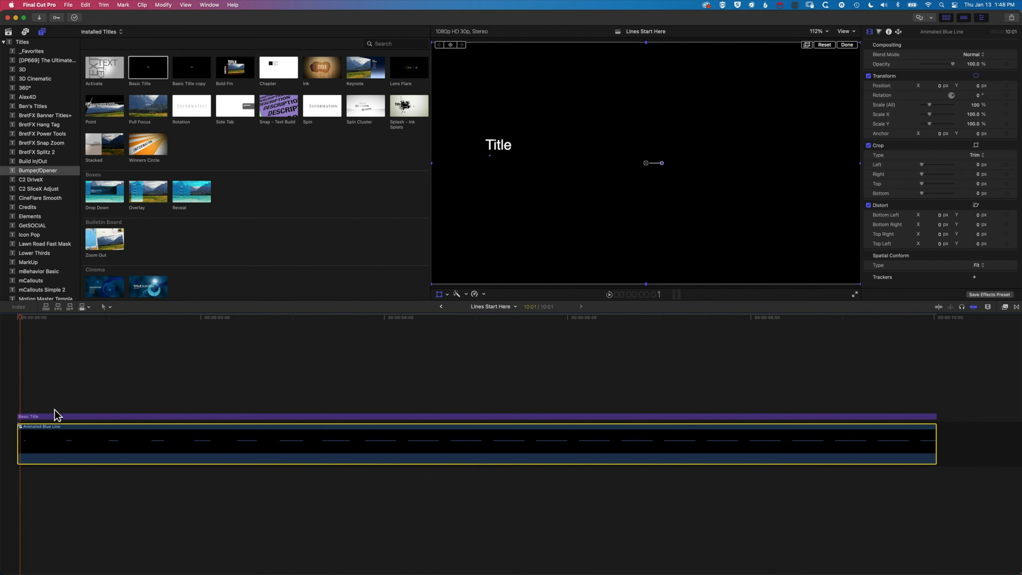
At frame 1, enable the tracker for the Basic Title and center its grid on the line's starting point.
left_click(55, 417)
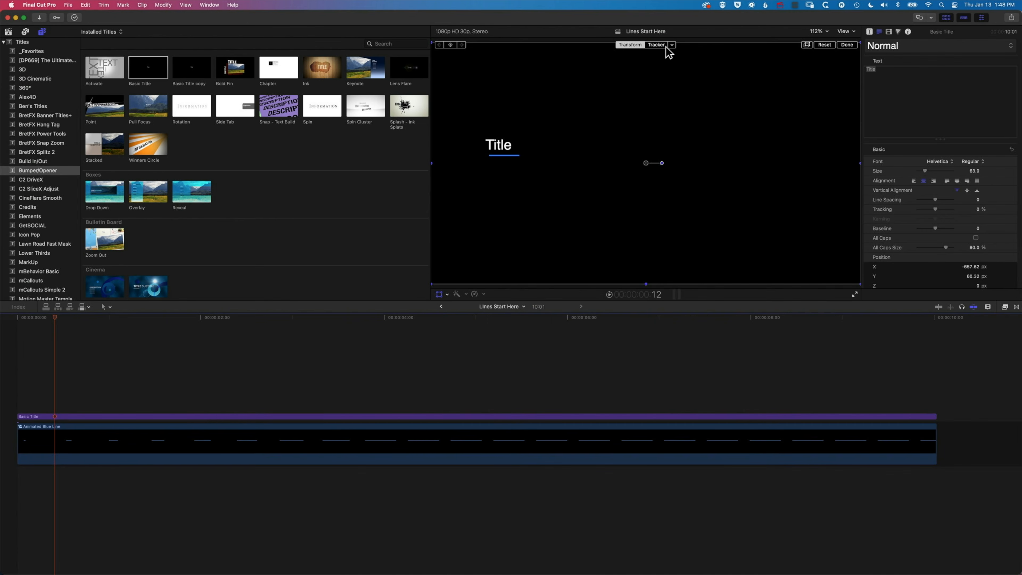
left_click_drag(55, 319, 18, 319)
key("Right")
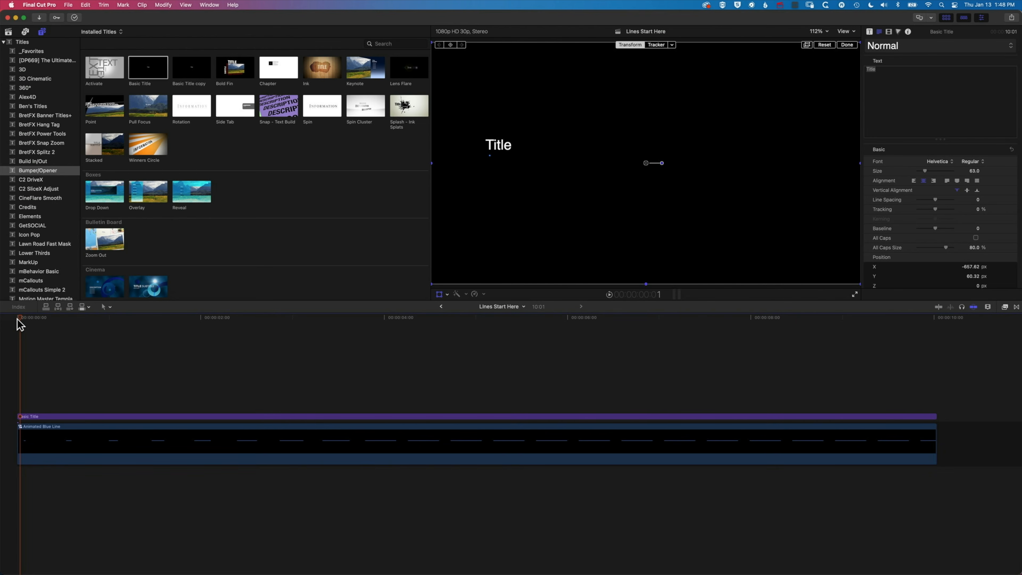
left_click(655, 45)
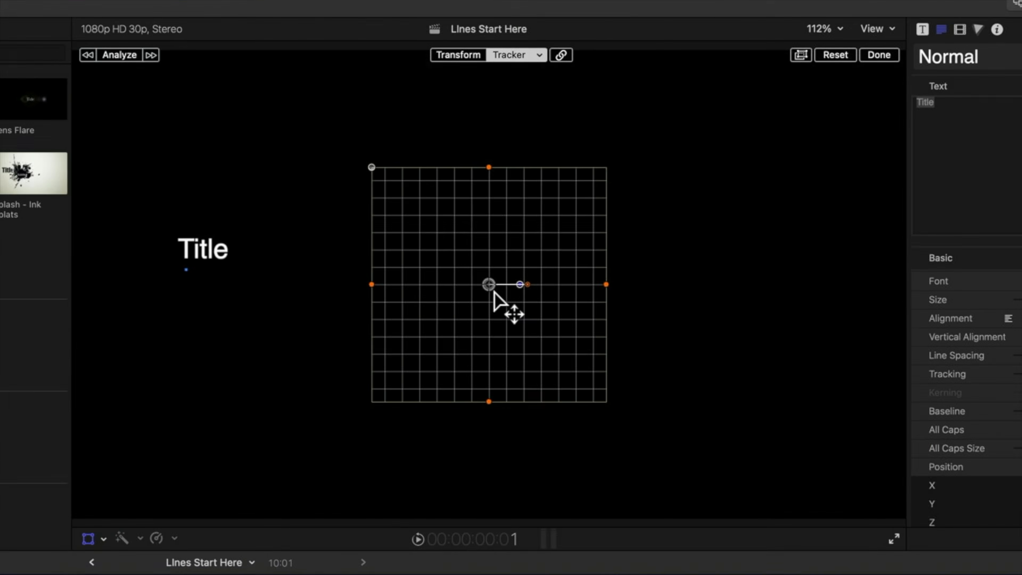
left_click_drag(645, 163, 489, 156)
left_click_drag(178, 273, 183, 273)
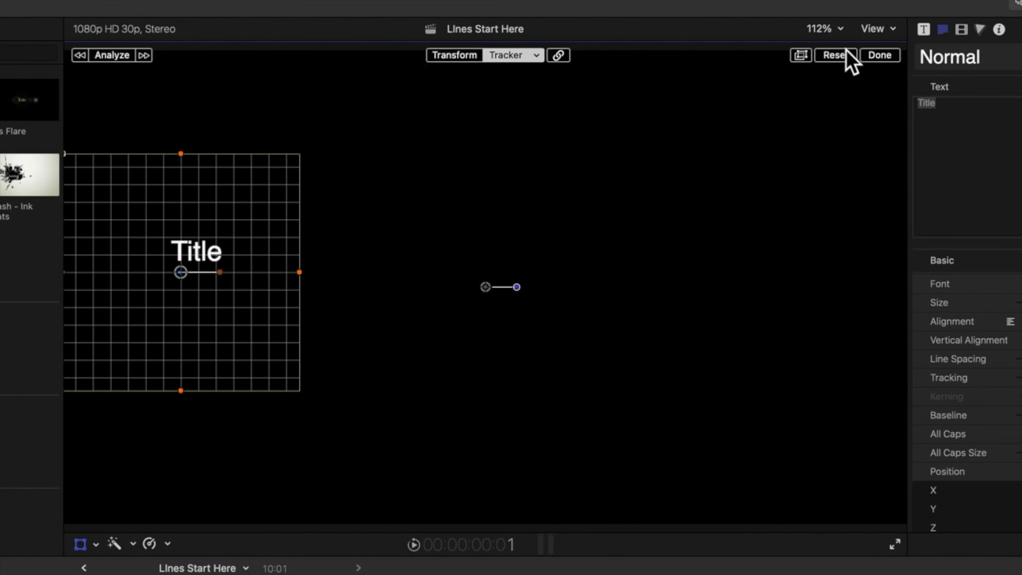
Shrink the tracker grid to a small rectangle around the line's starting point, just below the title text.
left_click(835, 29)
left_click(841, 176)
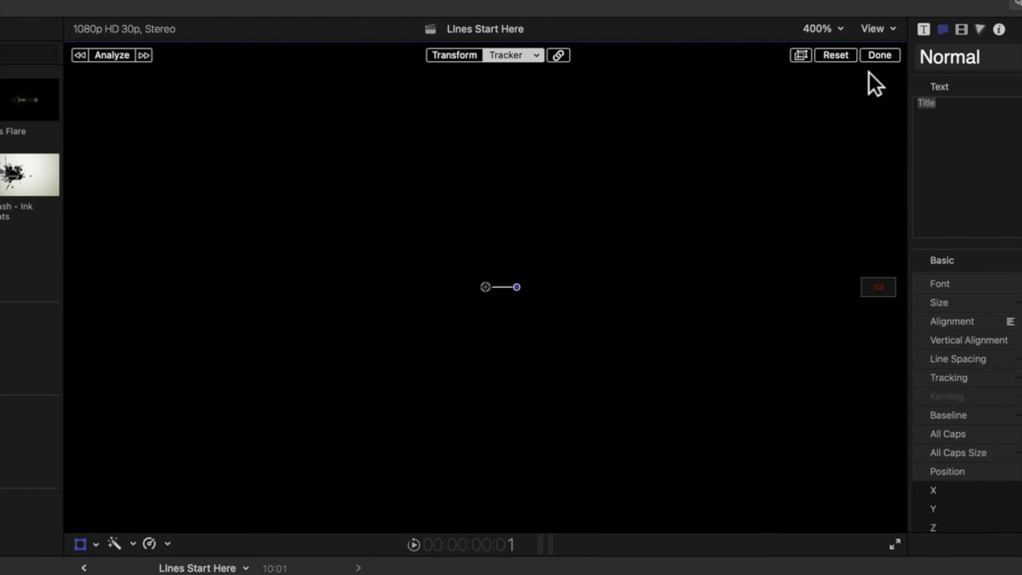
left_click(830, 28)
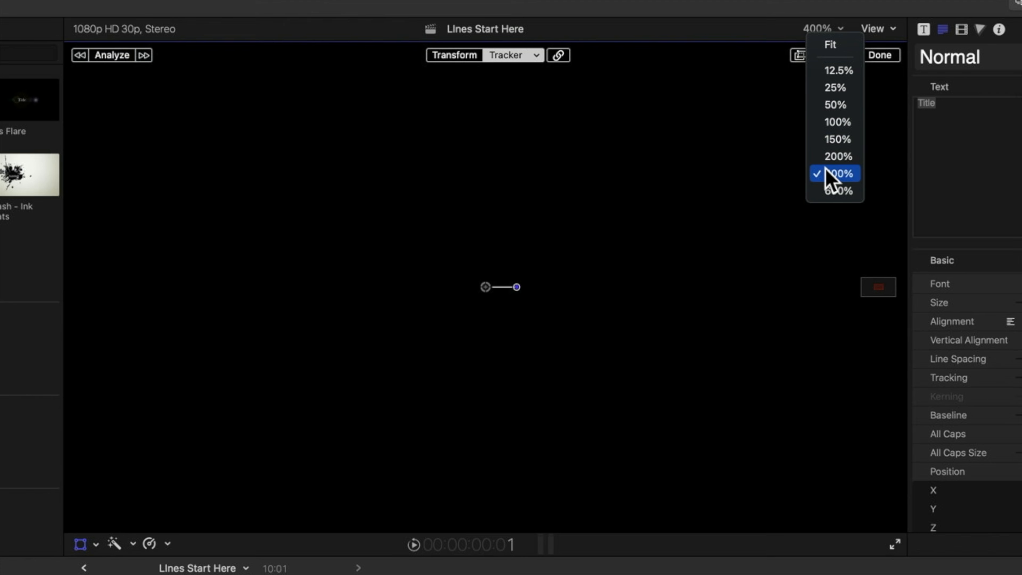
left_click(874, 287)
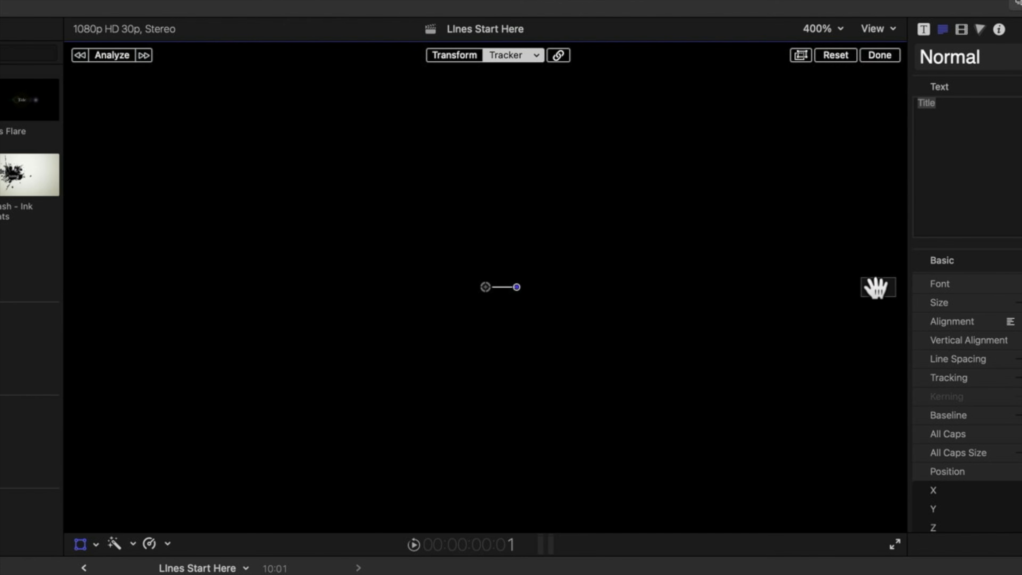
left_click_drag(874, 286, 873, 287)
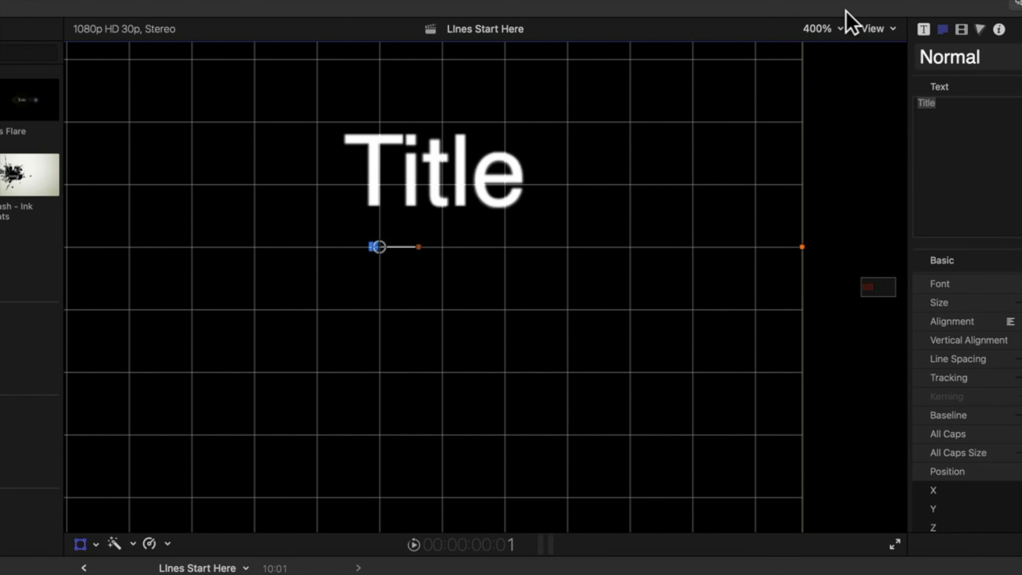
left_click(830, 30)
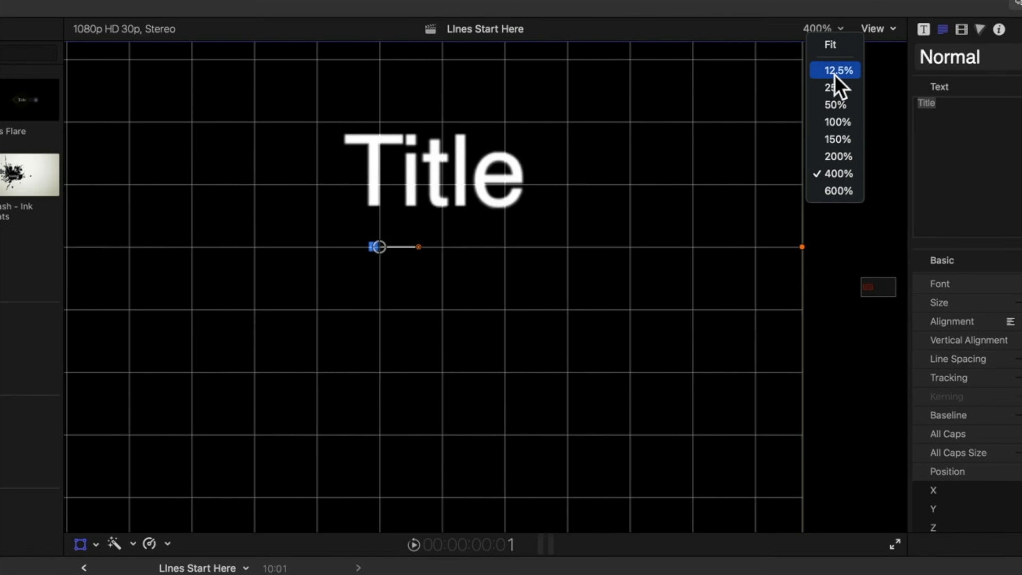
left_click(839, 156)
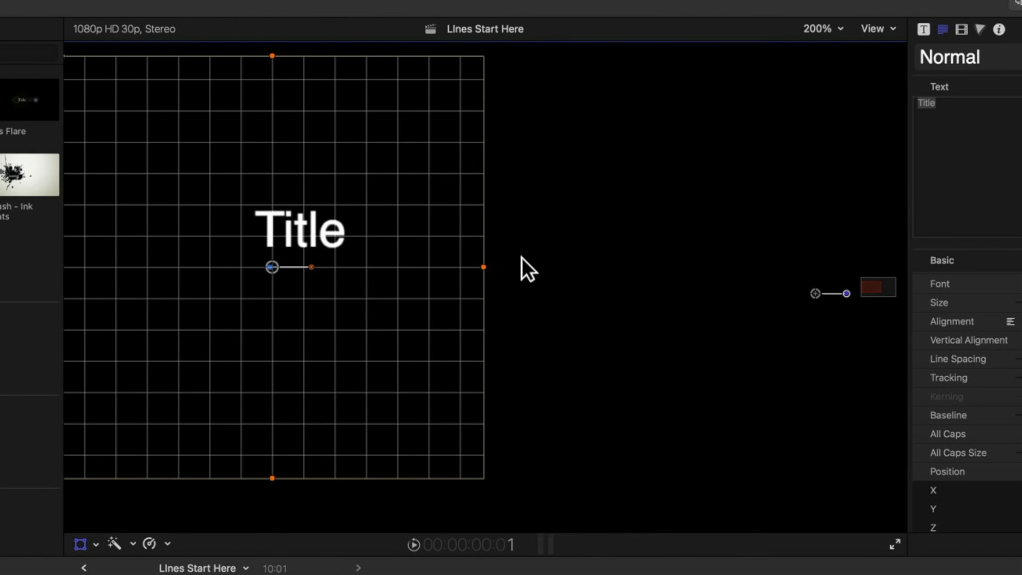
left_click_drag(483, 267, 300, 267)
left_click_drag(272, 55, 272, 249)
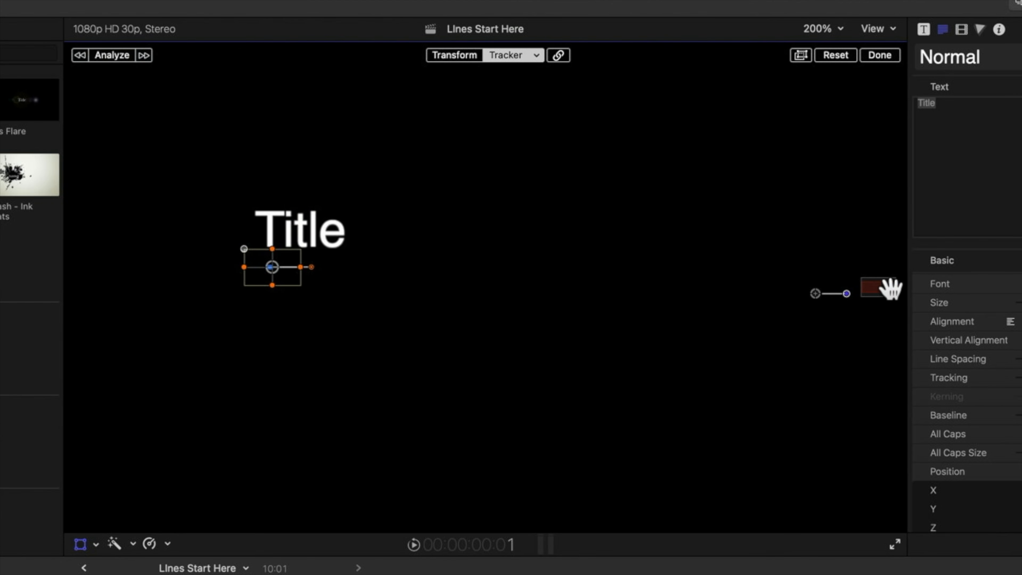
Tighten the tracker to a small square around the line's start, analyze the movement and play the result.
left_click(830, 30)
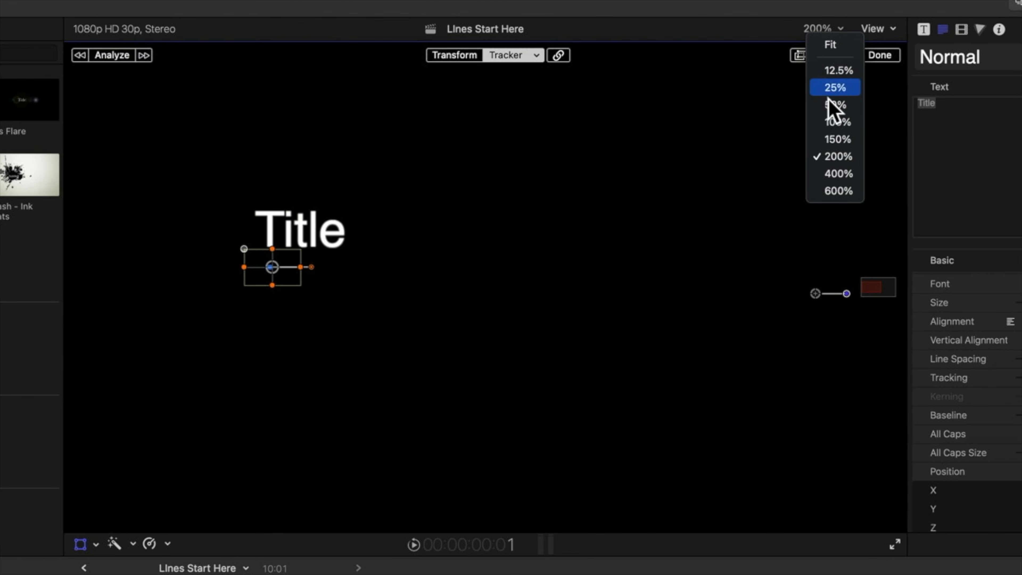
left_click(829, 173)
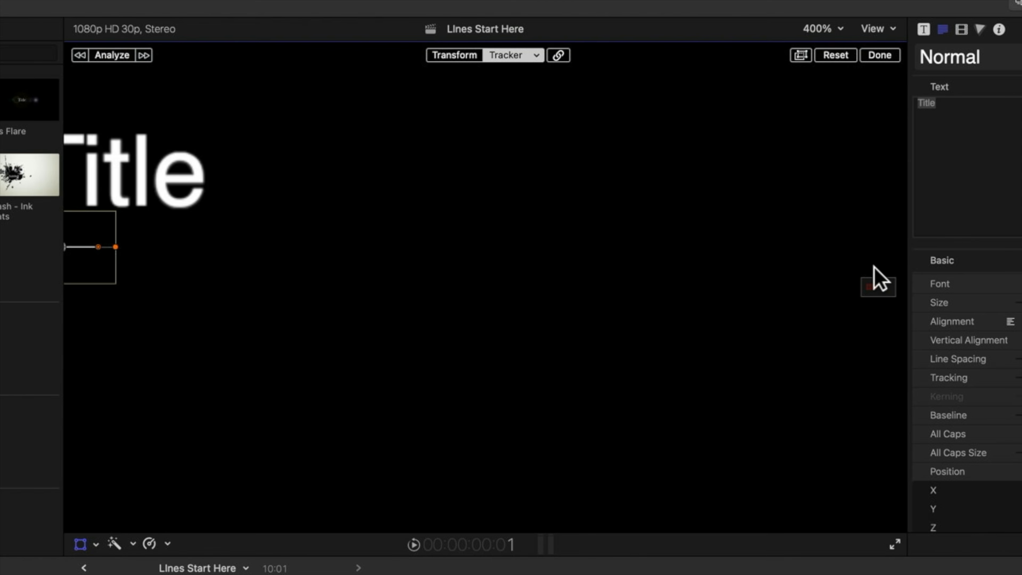
left_click_drag(867, 280, 861, 291)
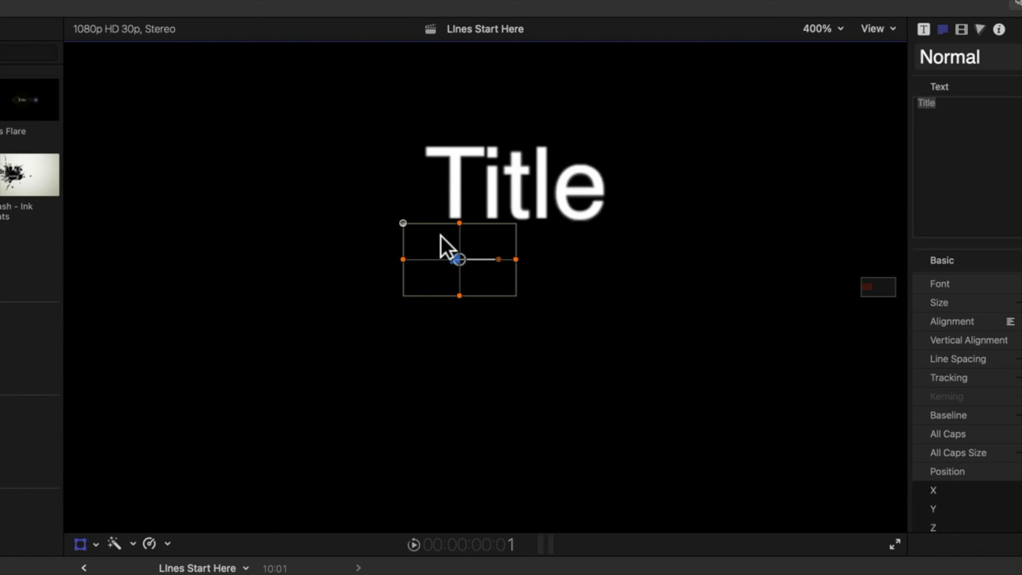
left_click_drag(413, 259, 459, 242)
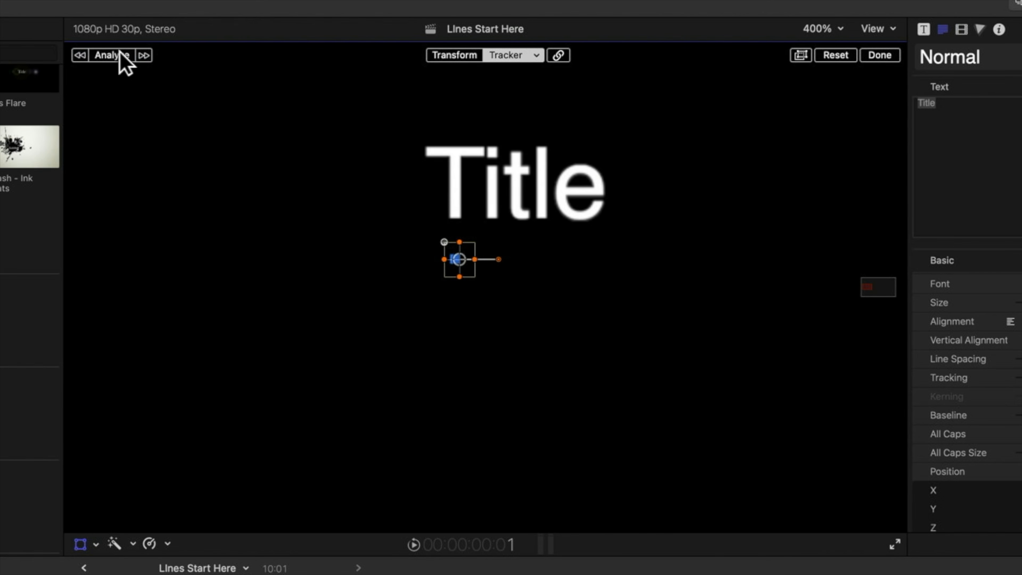
left_click(118, 56)
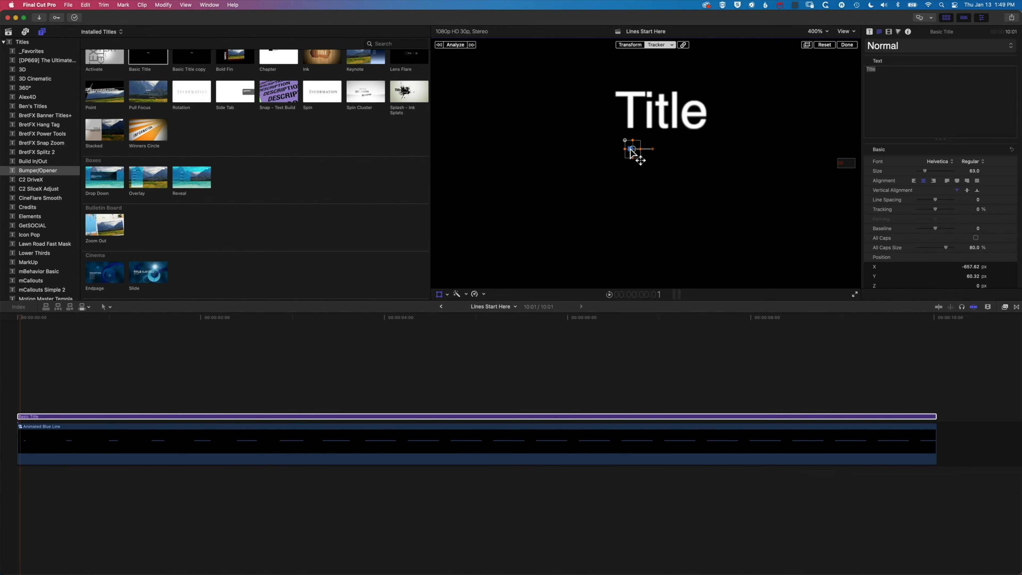
key("space")
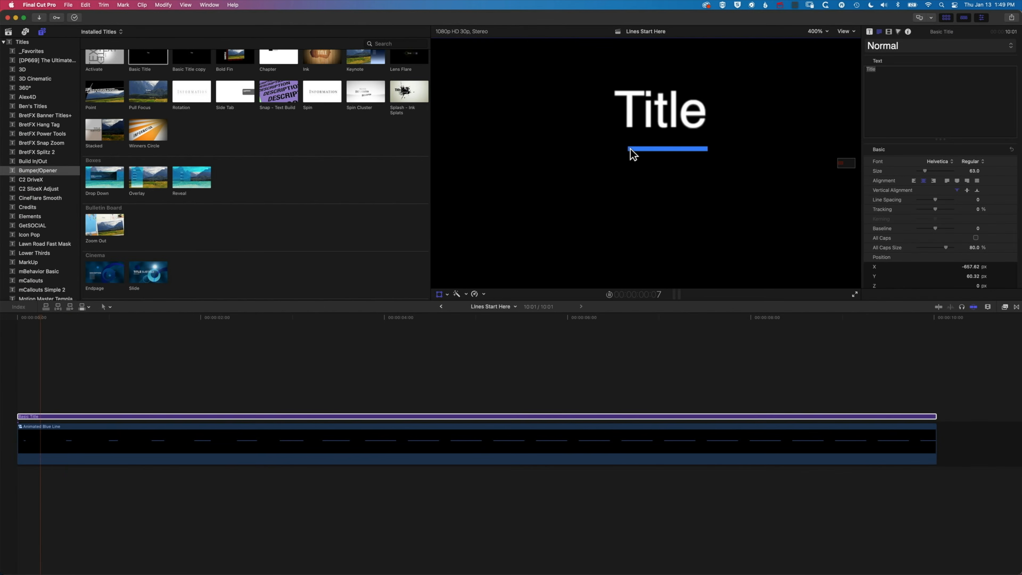
At frame 7, move the tracker onto the line's leading end and analyze the movement forward and backward.
left_click(22, 317)
left_click_drag(22, 318, 38, 318)
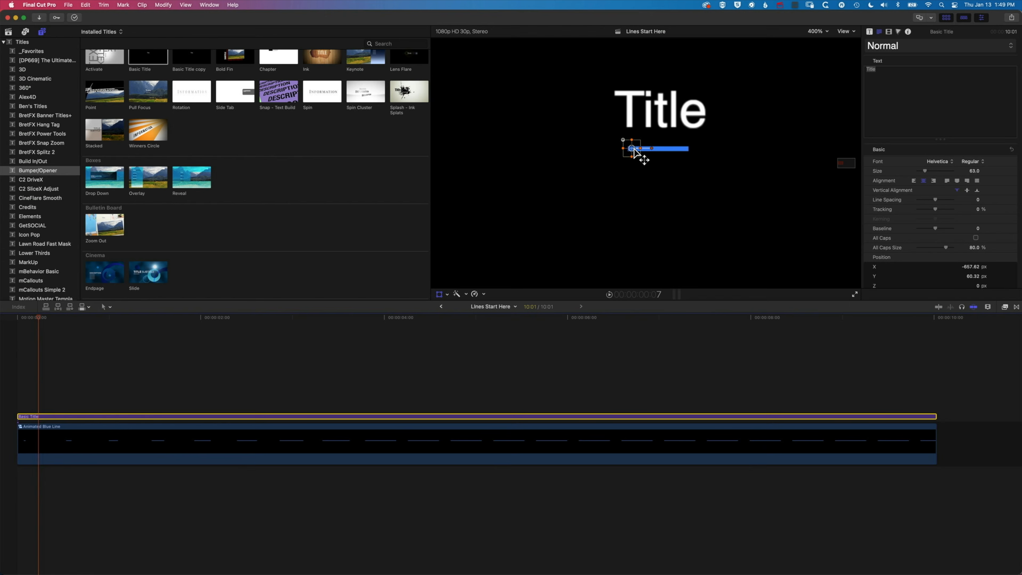
left_click_drag(634, 152, 690, 149)
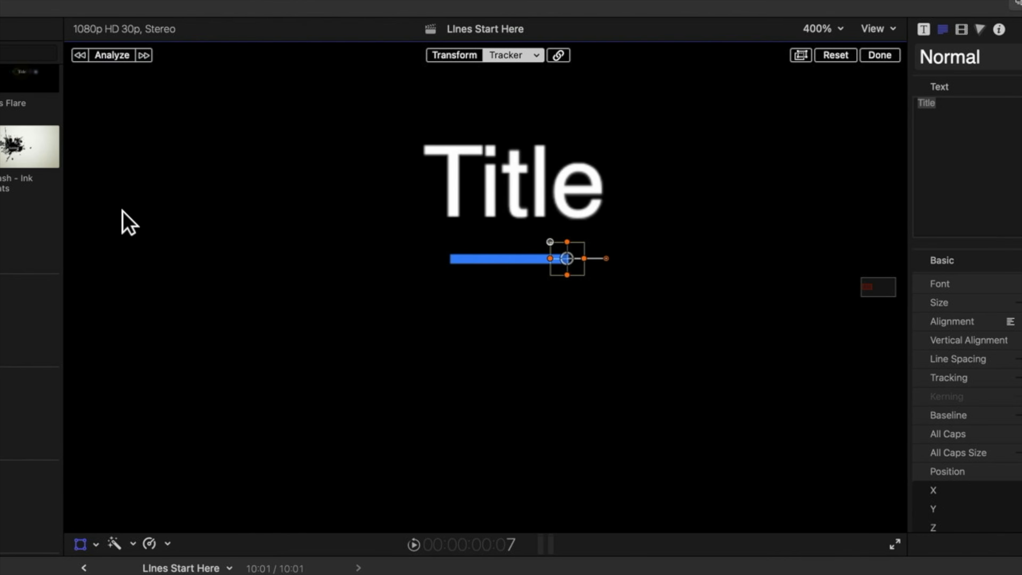
left_click(143, 56)
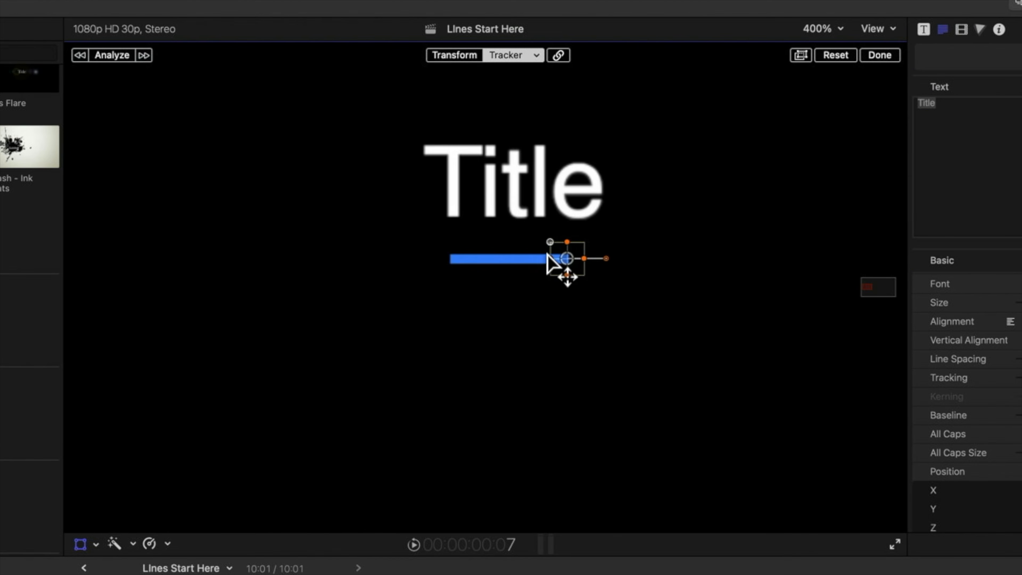
left_click(82, 55)
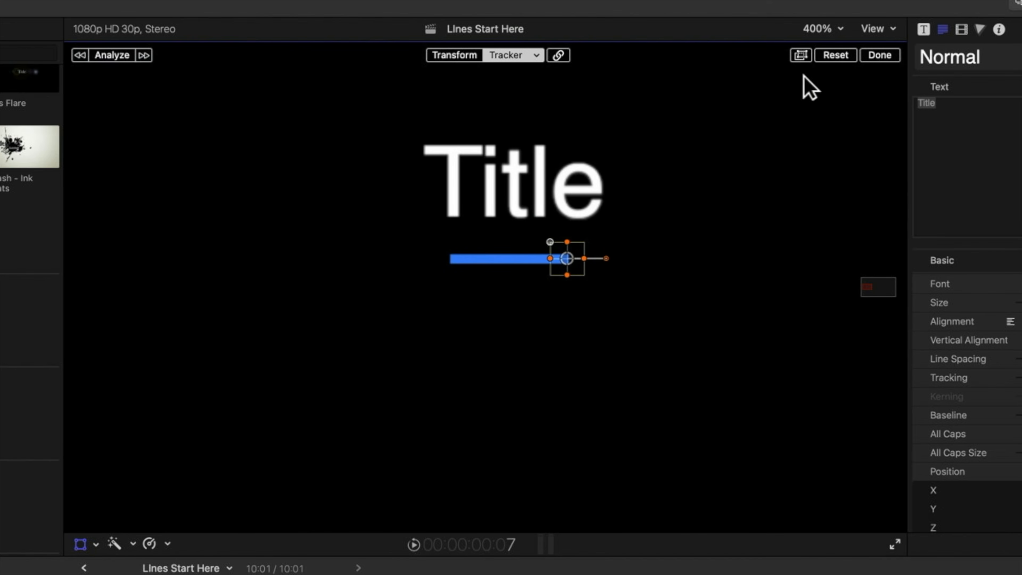
Fit the frame in the viewer and play from the timeline's start to check how the title follows the line.
left_click(819, 29)
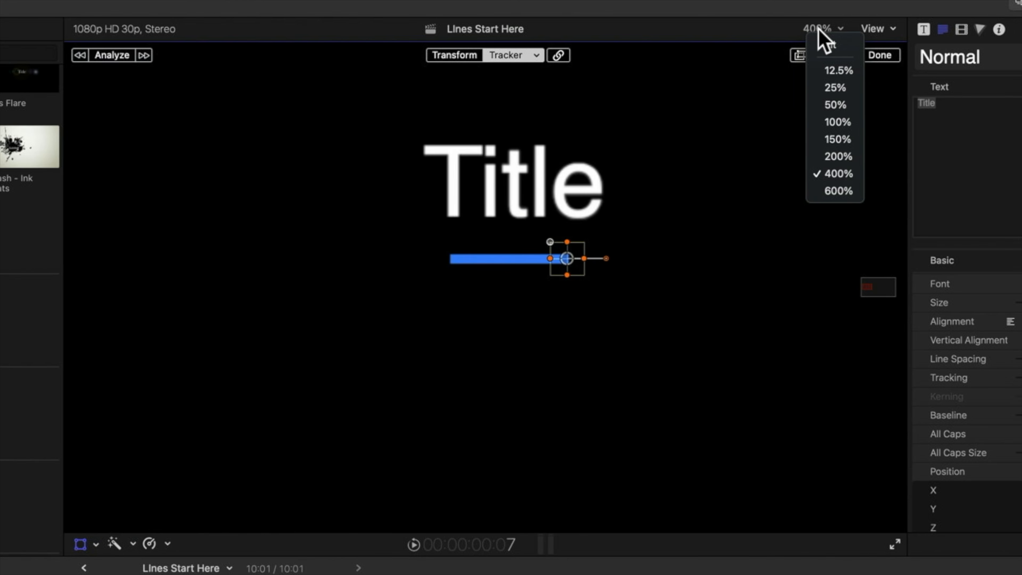
left_click(826, 45)
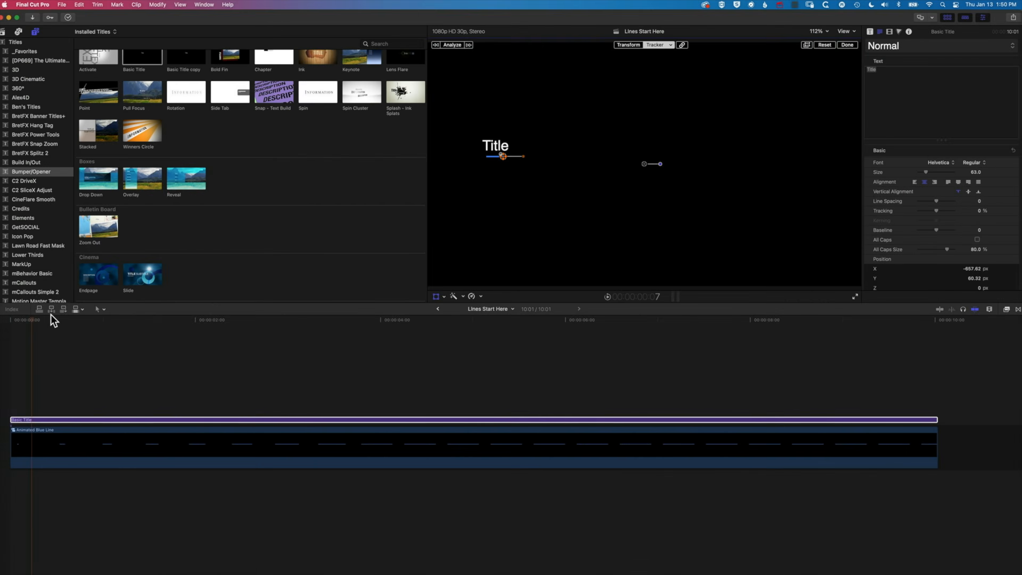
left_click(3, 320)
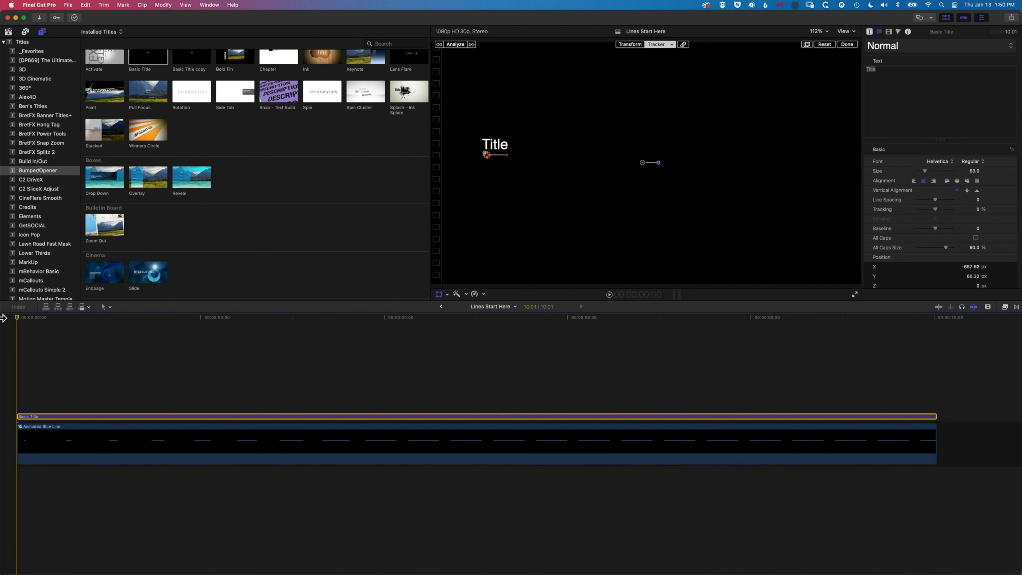
key("space")
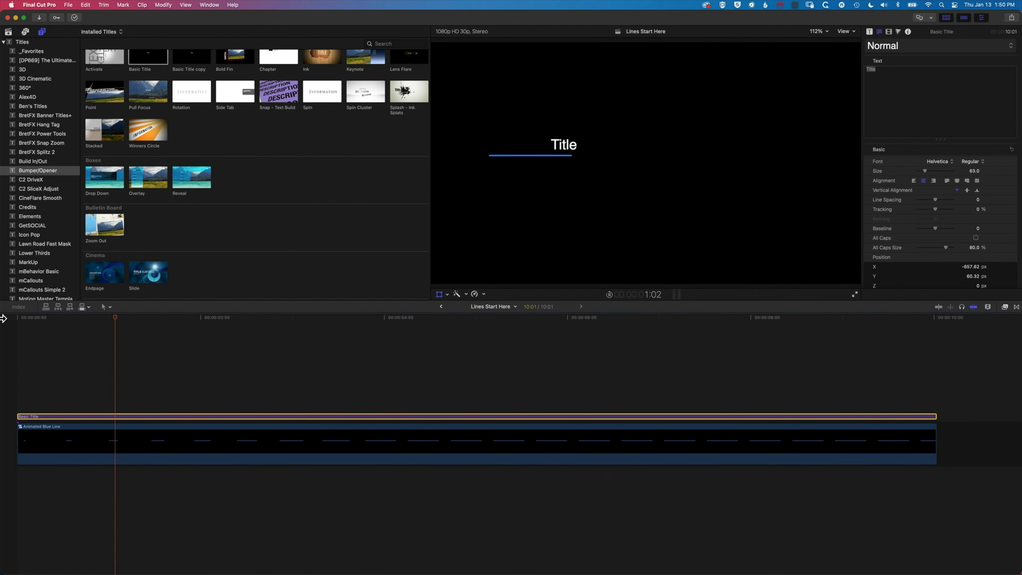
key("space")
Analyze the tracked movement backward from frame 25, and play the animation again to review the title's motion.
left_click_drag(116, 317, 95, 320)
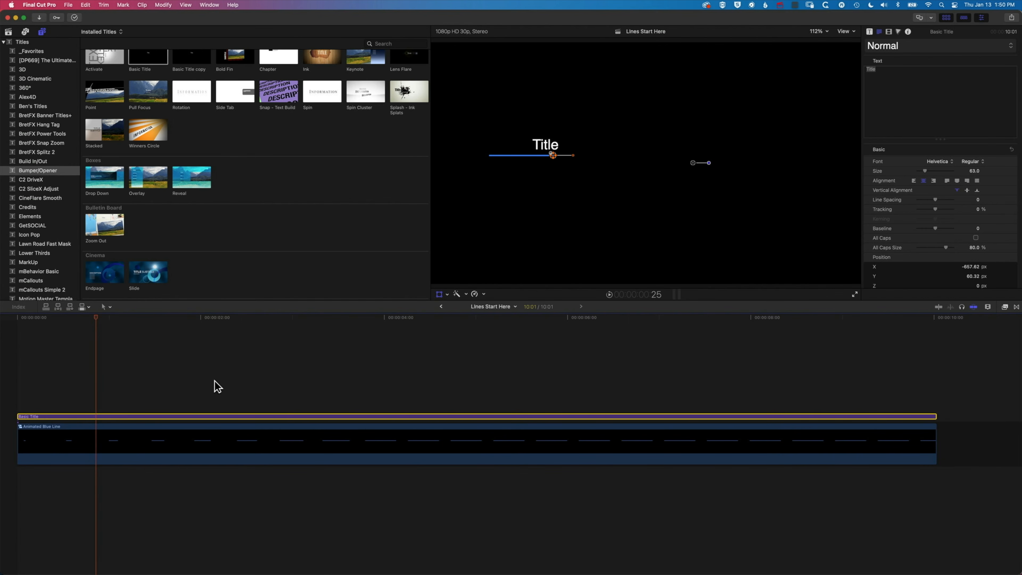
left_click(439, 294)
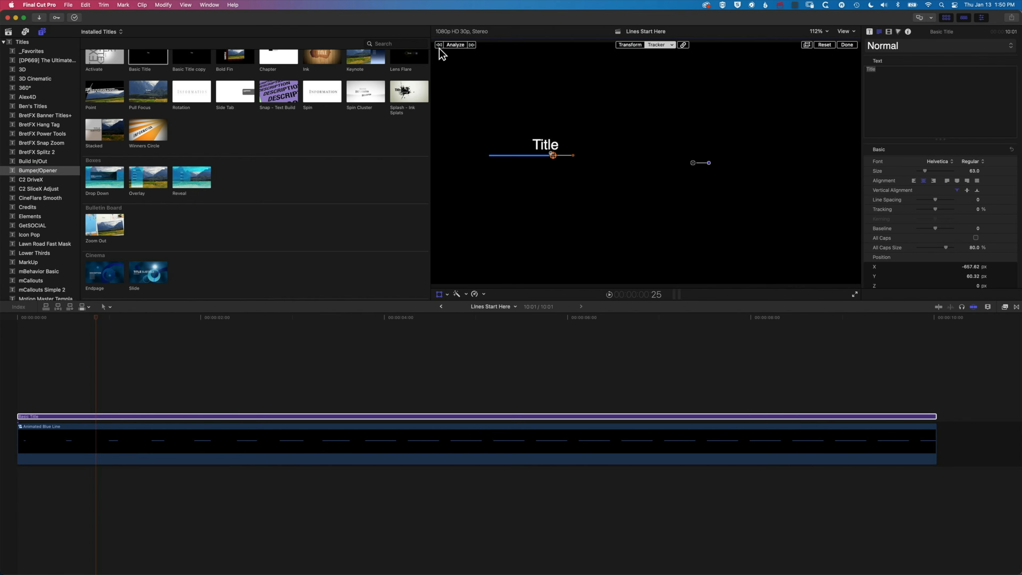
left_click(440, 45)
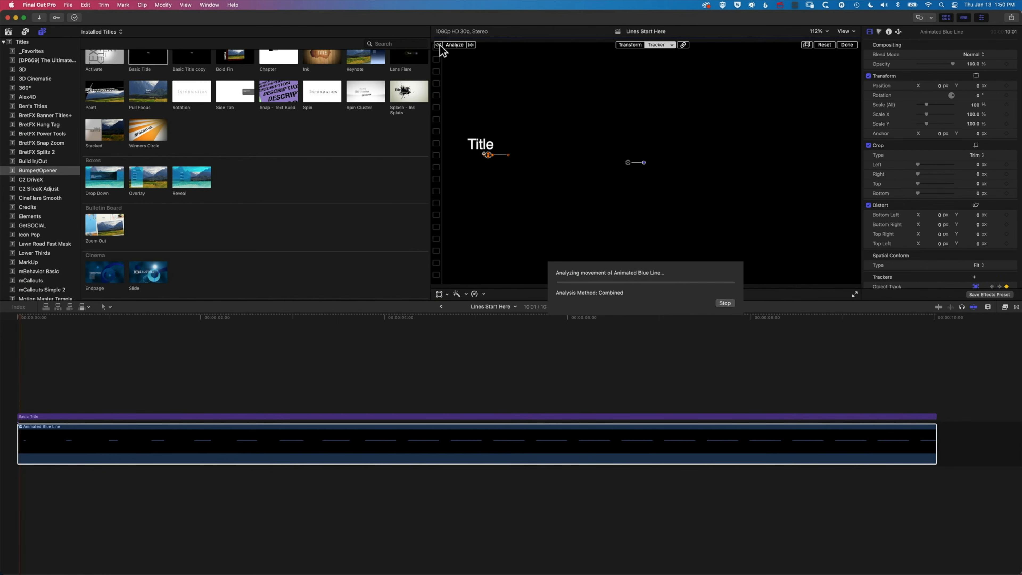
left_click(59, 319)
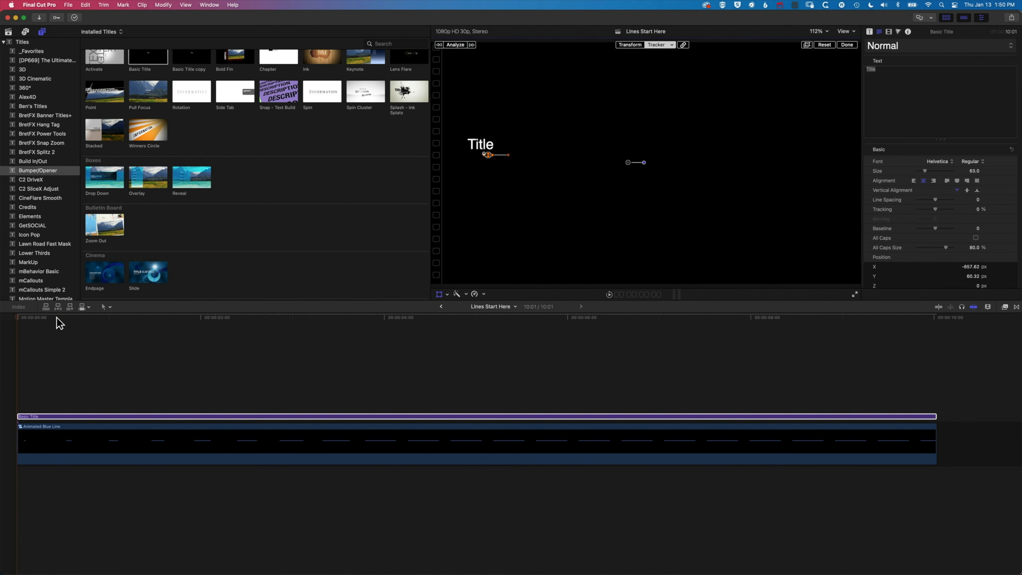
key("space")
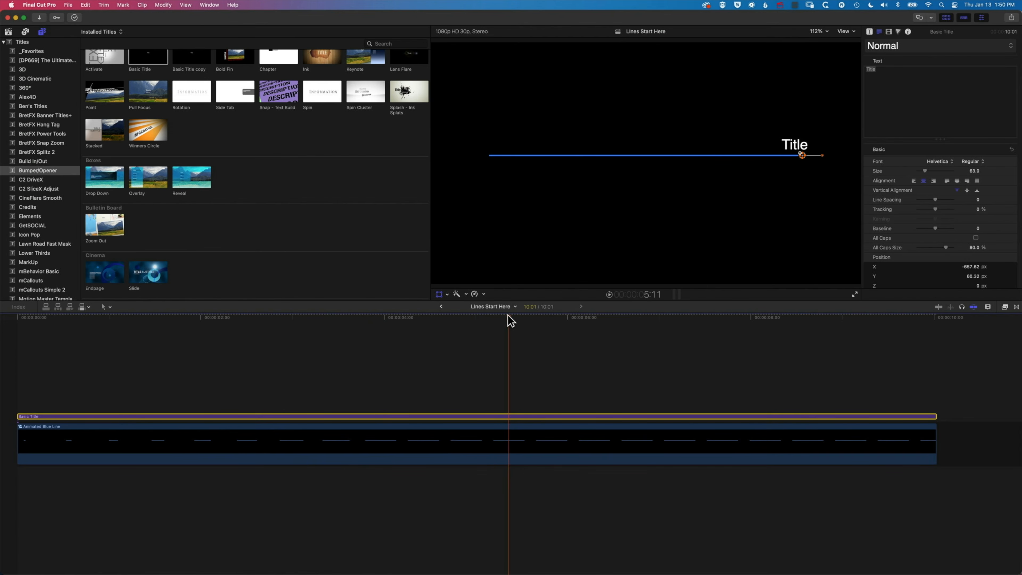
Play the animation from the timeline's start to review how the title follows the line's leading end.
left_click_drag(511, 321, 17, 320)
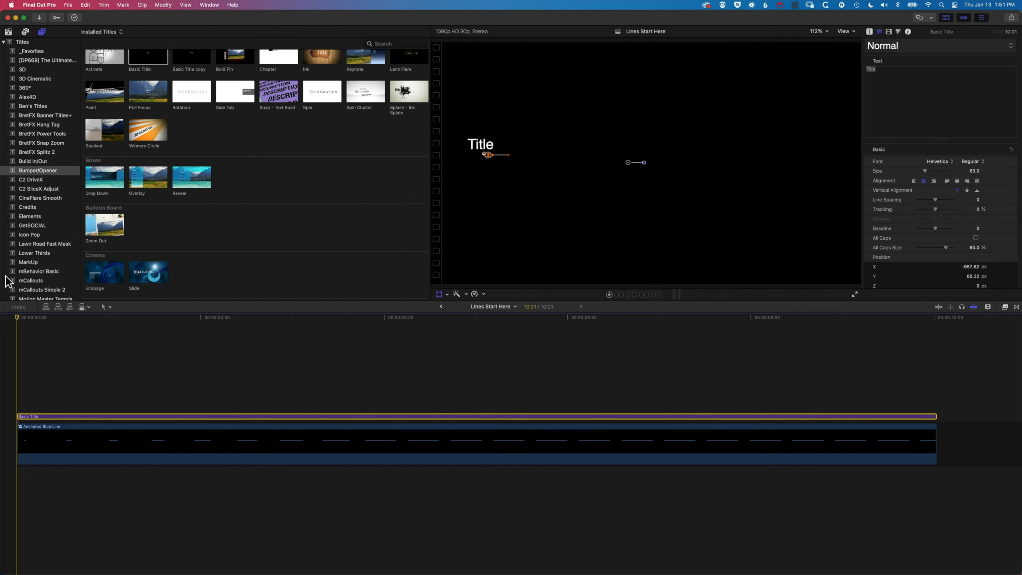
key("space")
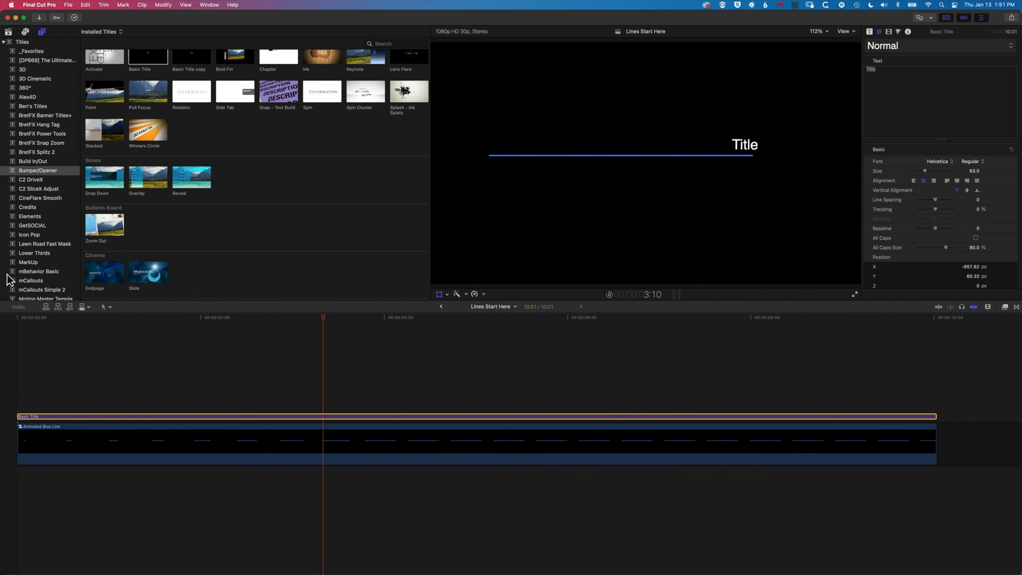
key("space")
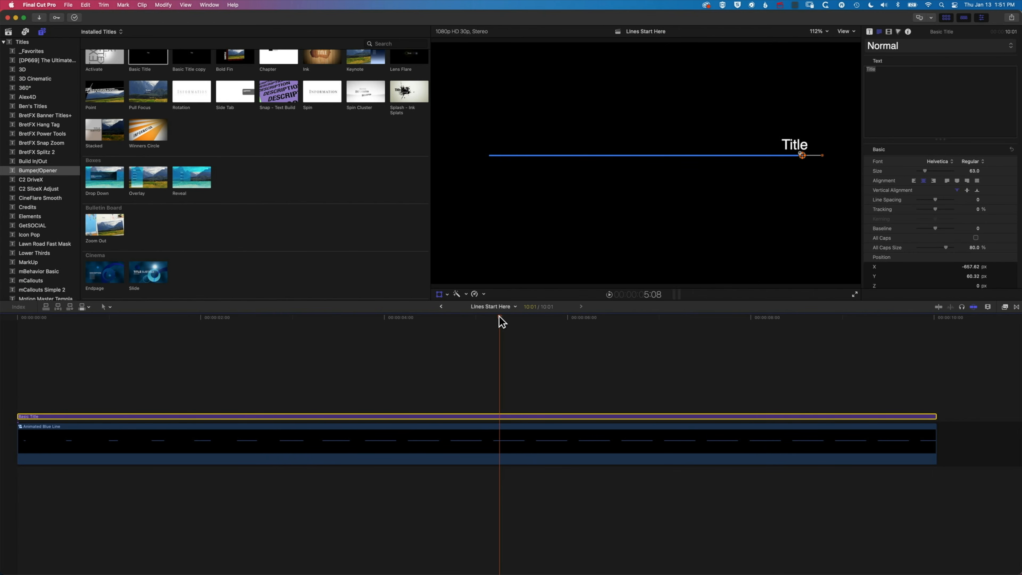
At 1:13, replace the title's text with the Fisheye circle symbol from the character viewer.
left_click_drag(501, 321, 153, 324)
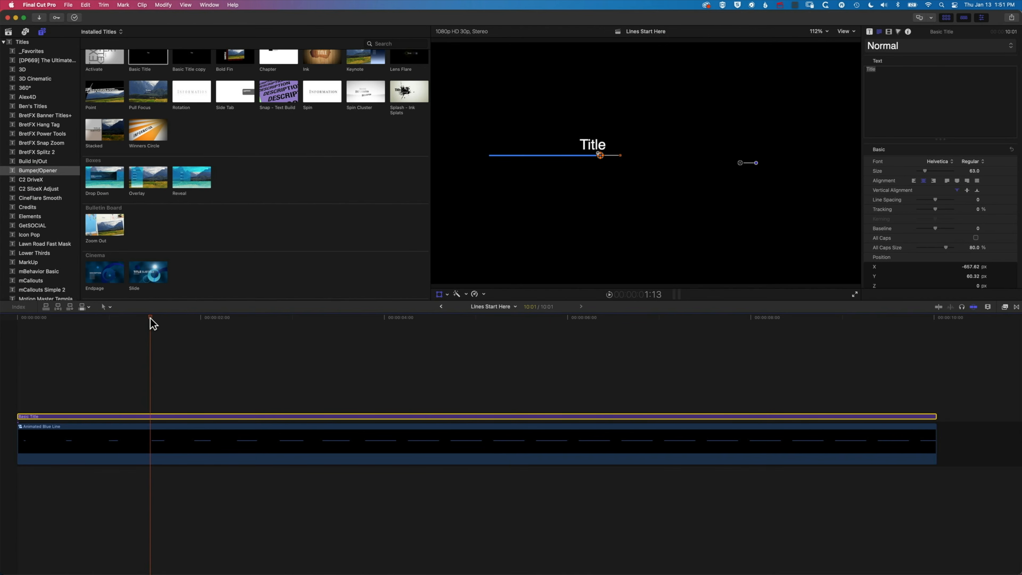
left_click(901, 71)
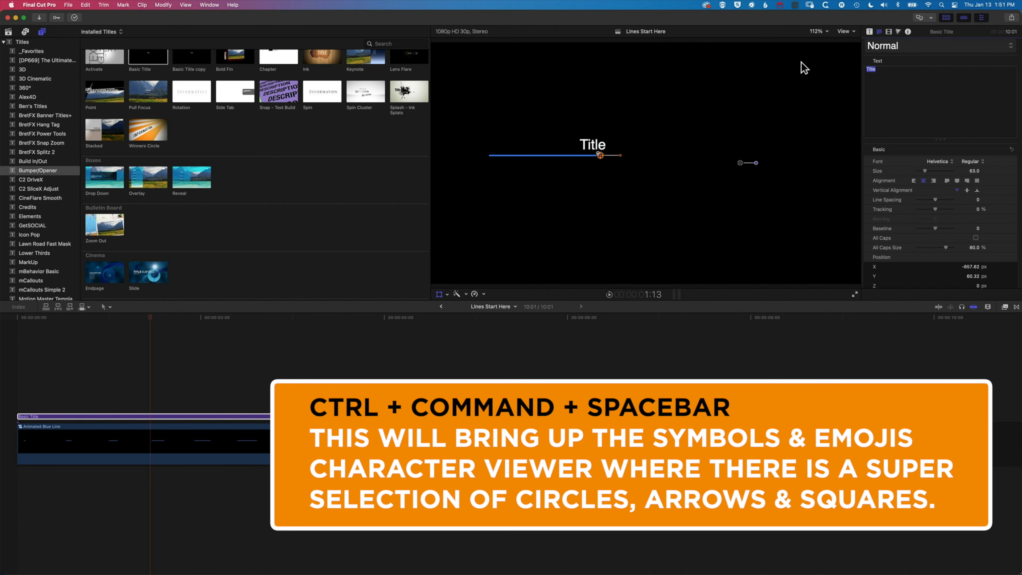
key("ctrl+super+space")
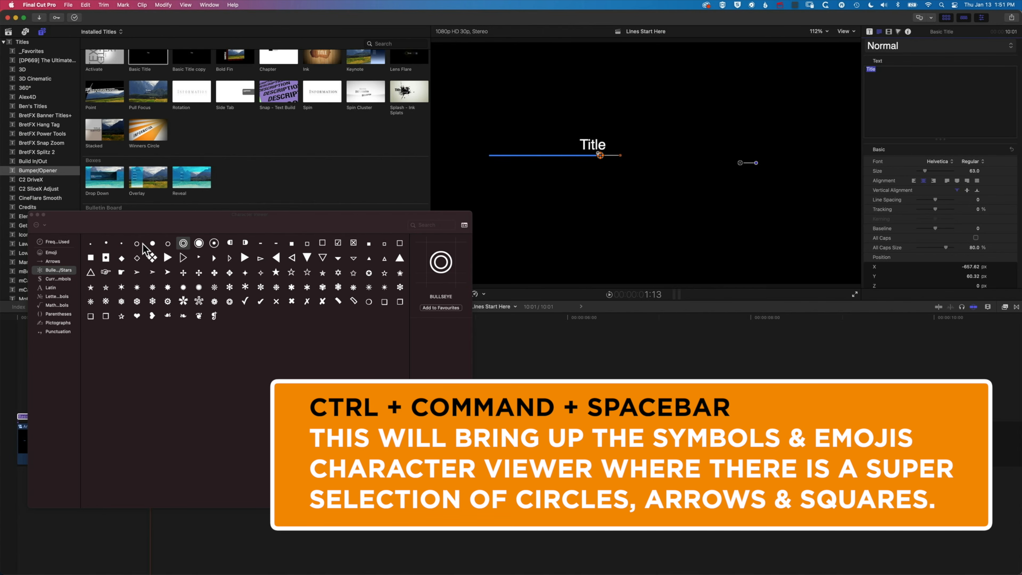
left_click(200, 244)
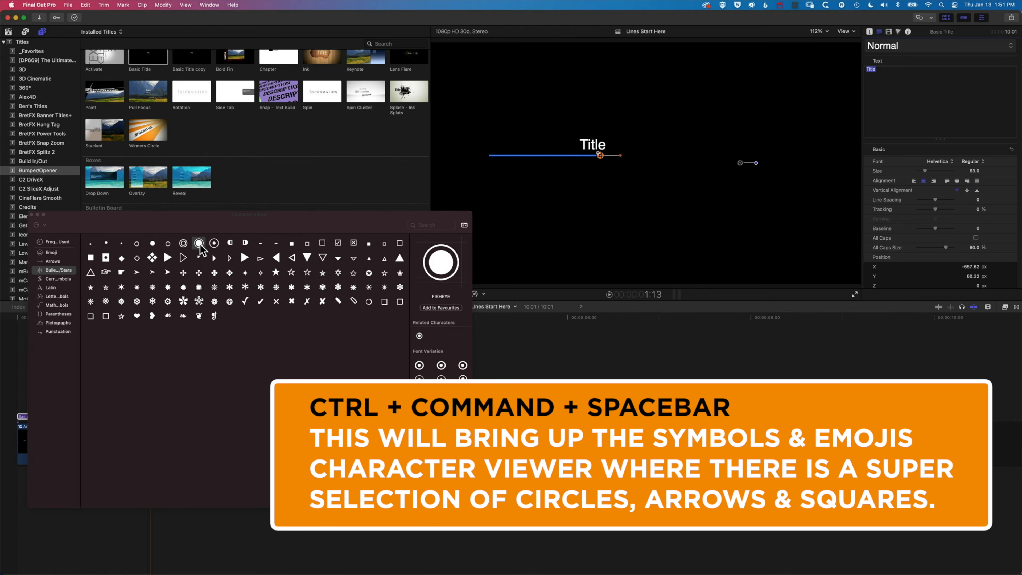
double_click(200, 243)
left_click(31, 214)
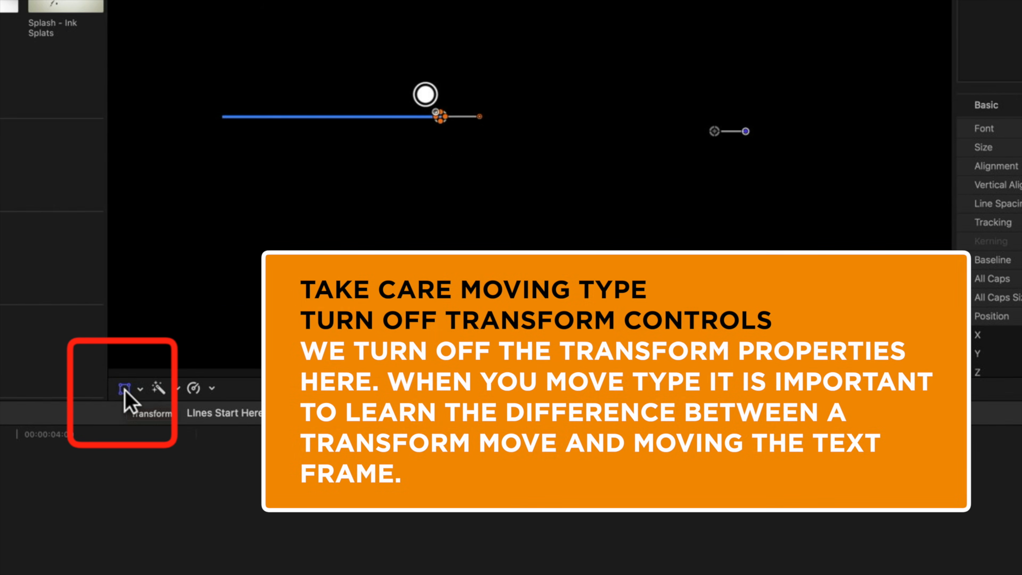
Turn off the Transform controls and move the circle's text frame onto the line's leading end, about X -596 and Y 9 px.
left_click(125, 389)
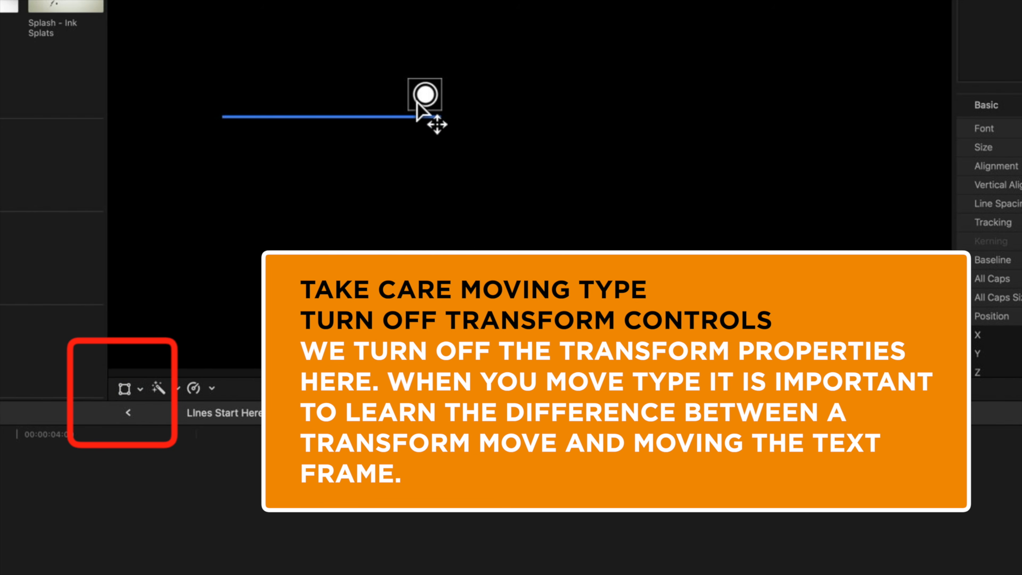
left_click_drag(421, 91, 451, 121)
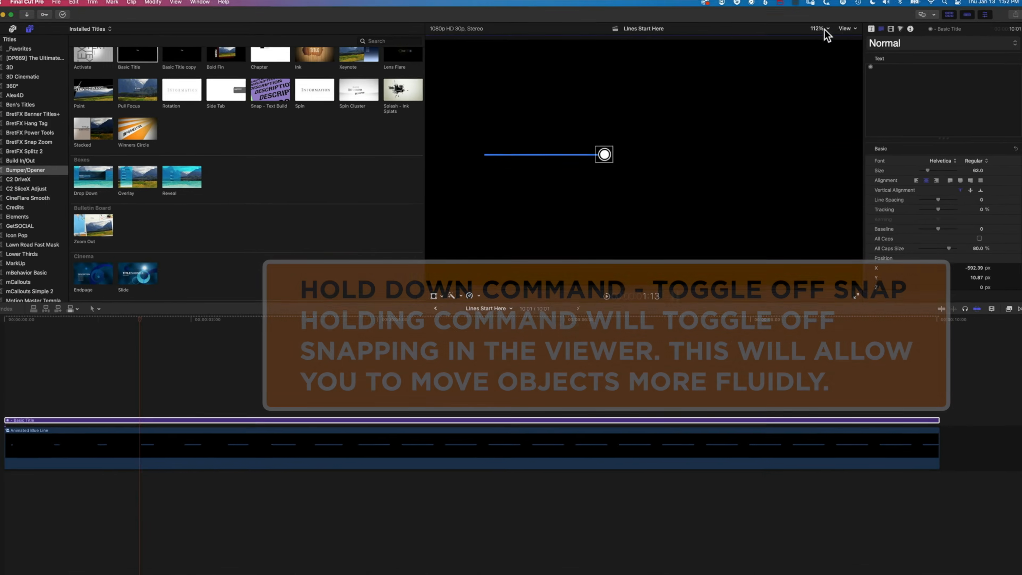
left_click(825, 29)
left_click(839, 107)
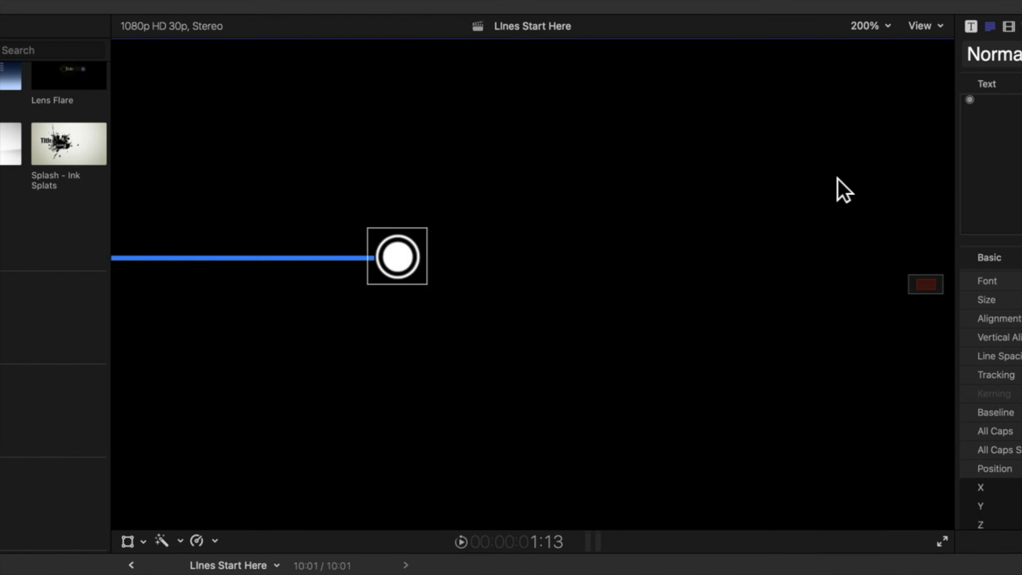
left_click(869, 27)
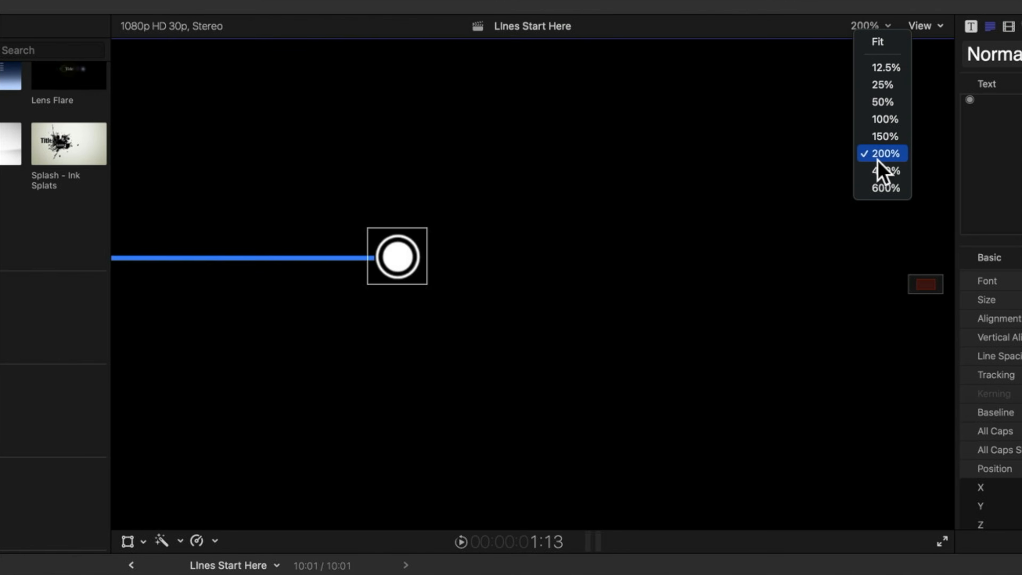
left_click(877, 176)
left_click_drag(927, 285, 924, 287)
left_click_drag(457, 242, 448, 239)
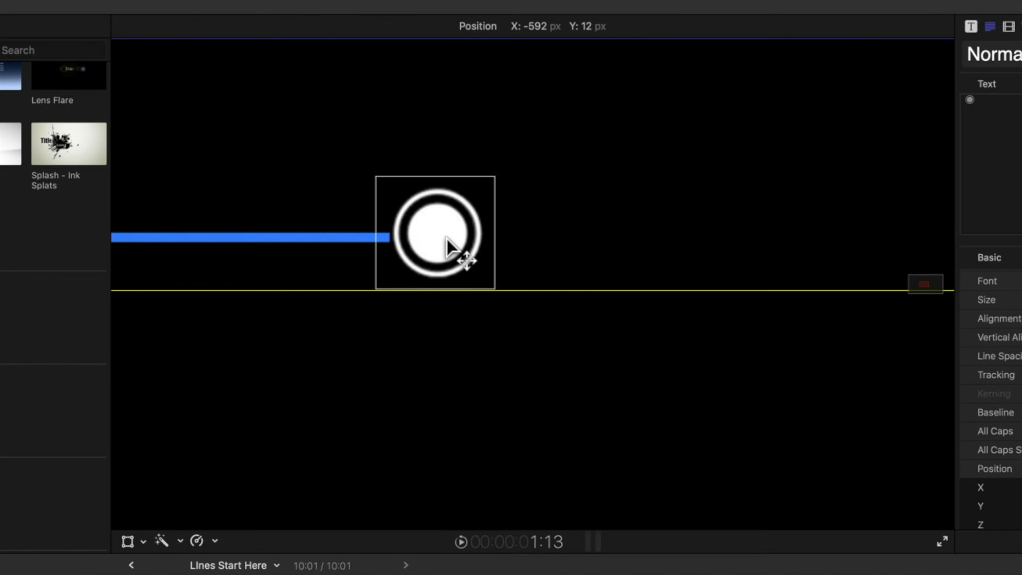
left_click_drag(446, 238, 439, 241)
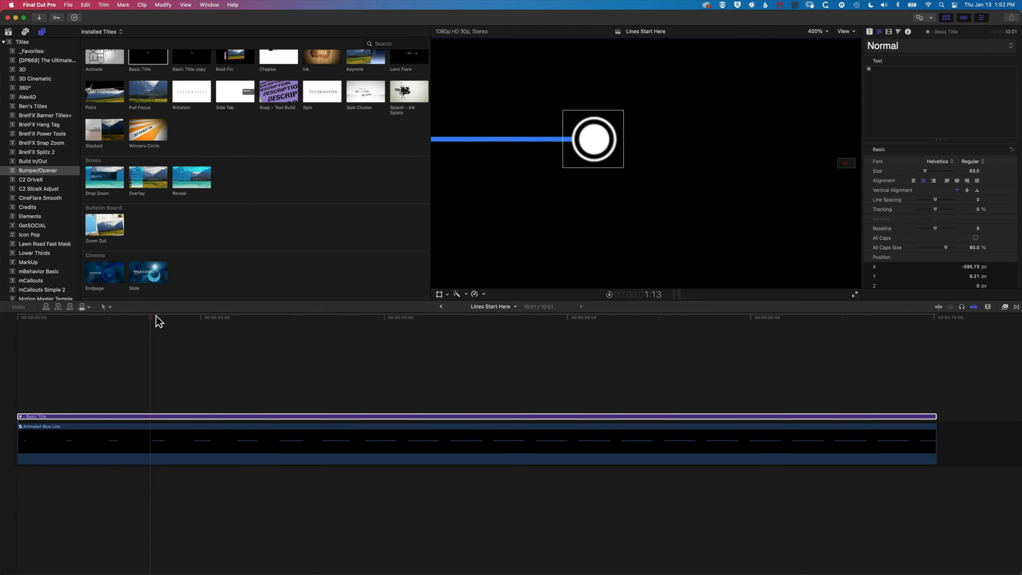
mouse_move(156, 318)
left_mouse_down()
mouse_move(172, 316)
mouse_move(137, 317)
mouse_move(204, 320)
mouse_move(132, 320)
mouse_move(147, 320)
left_mouse_up()
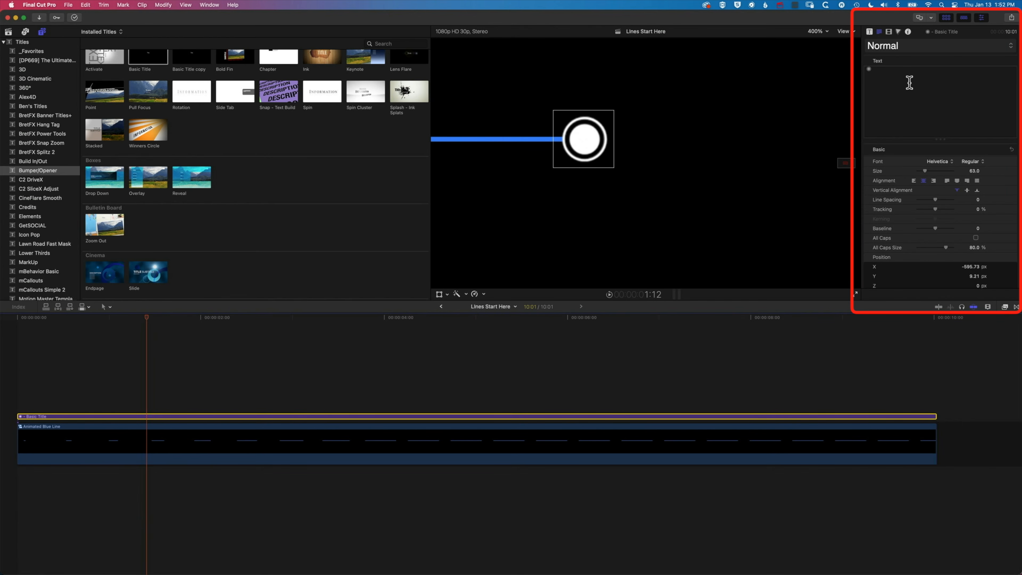
Set the circle symbol's face color to the saved blue swatch that matches the line.
scroll(924, 258, "down", 5)
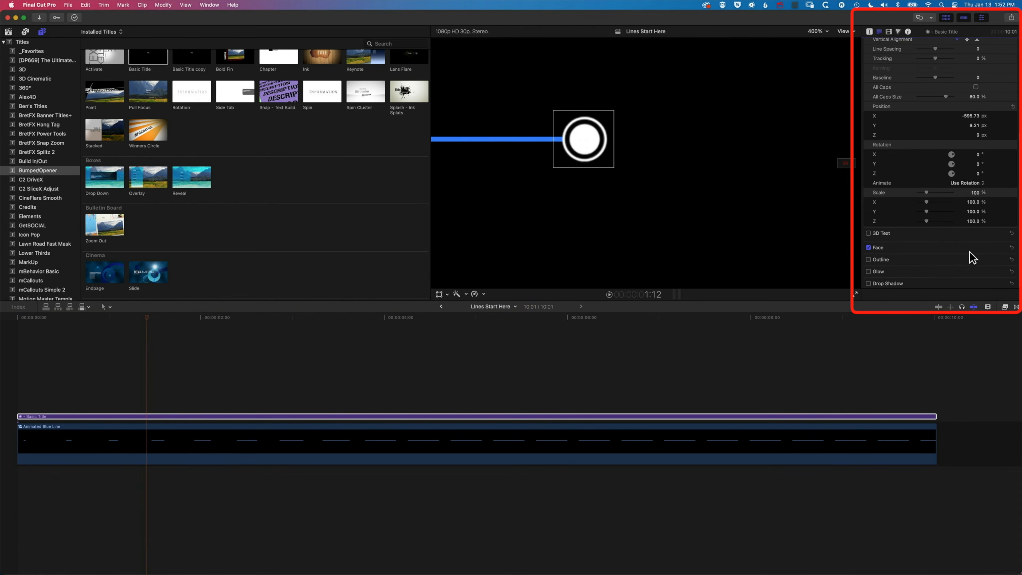
left_click(999, 247)
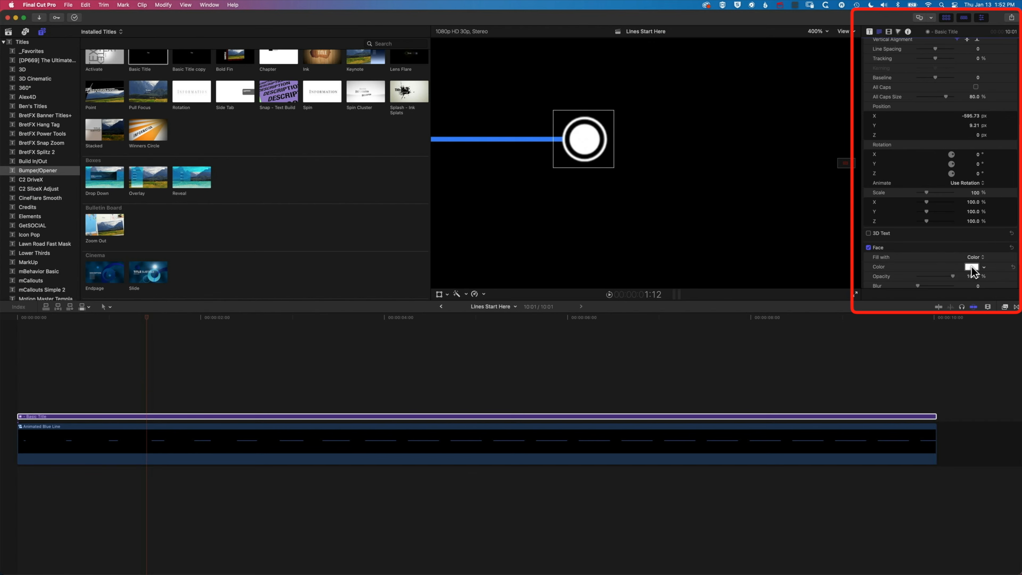
scroll(974, 272, "down", 2)
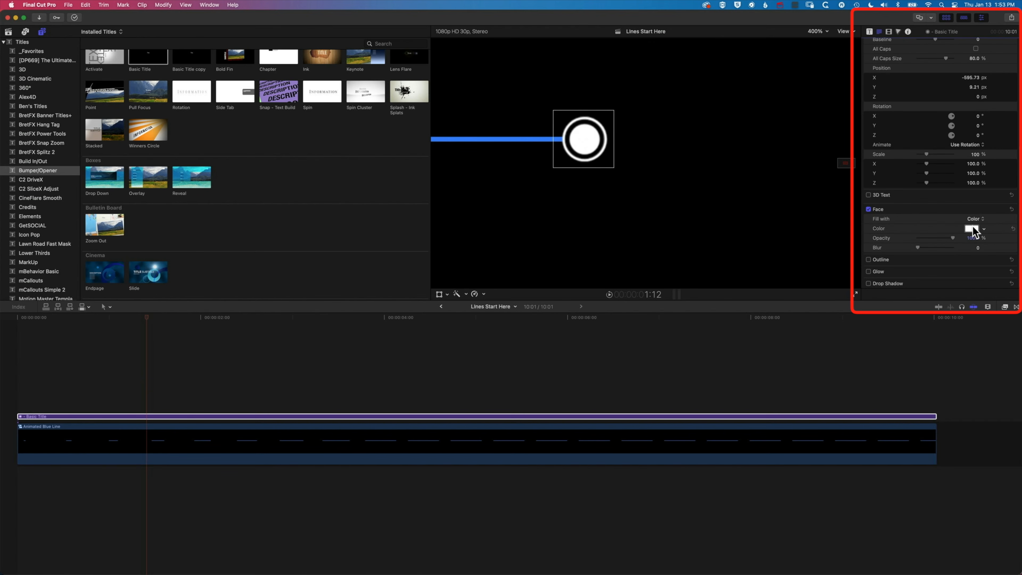
left_click(971, 229)
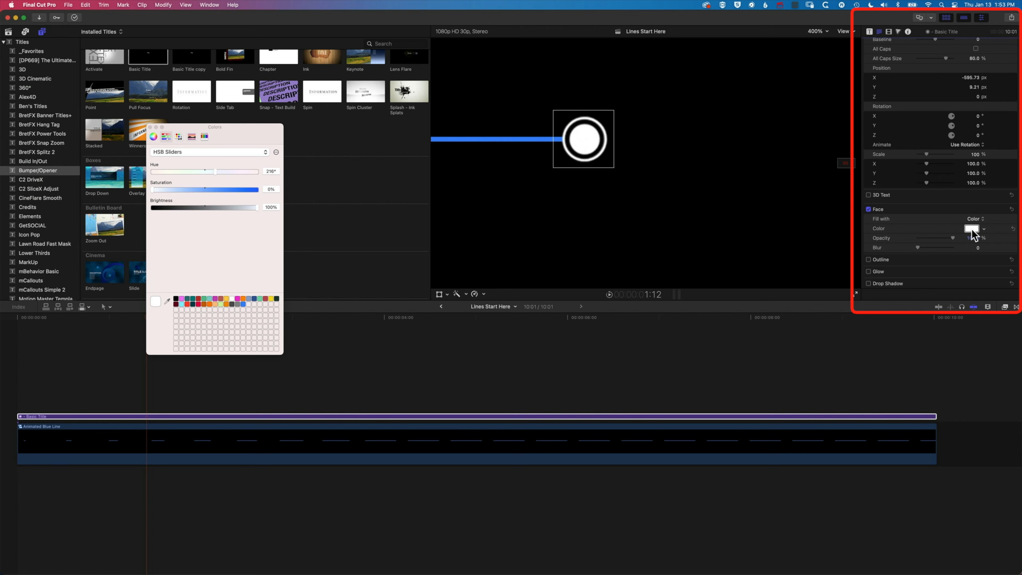
left_click(243, 305)
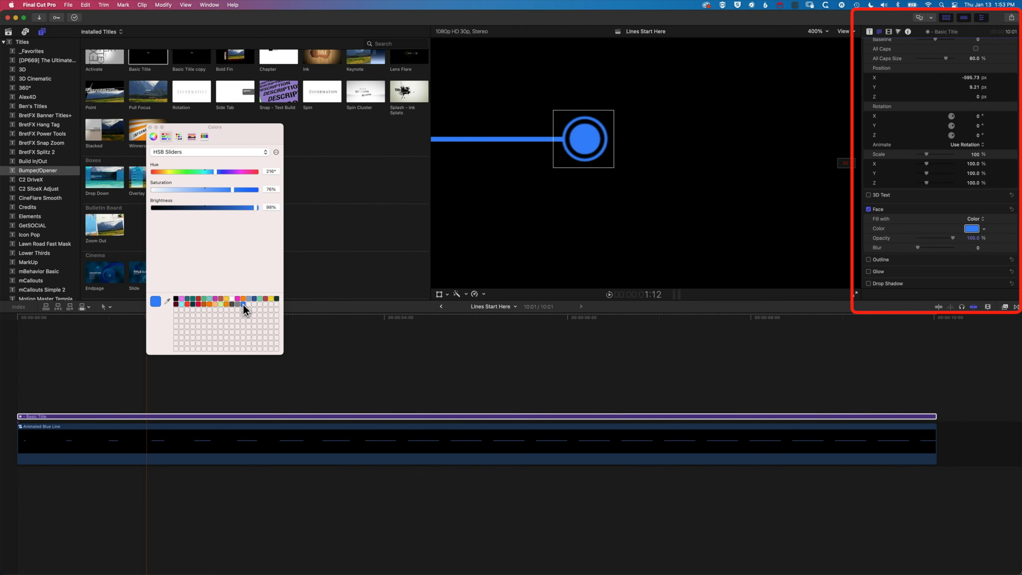
left_click(150, 127)
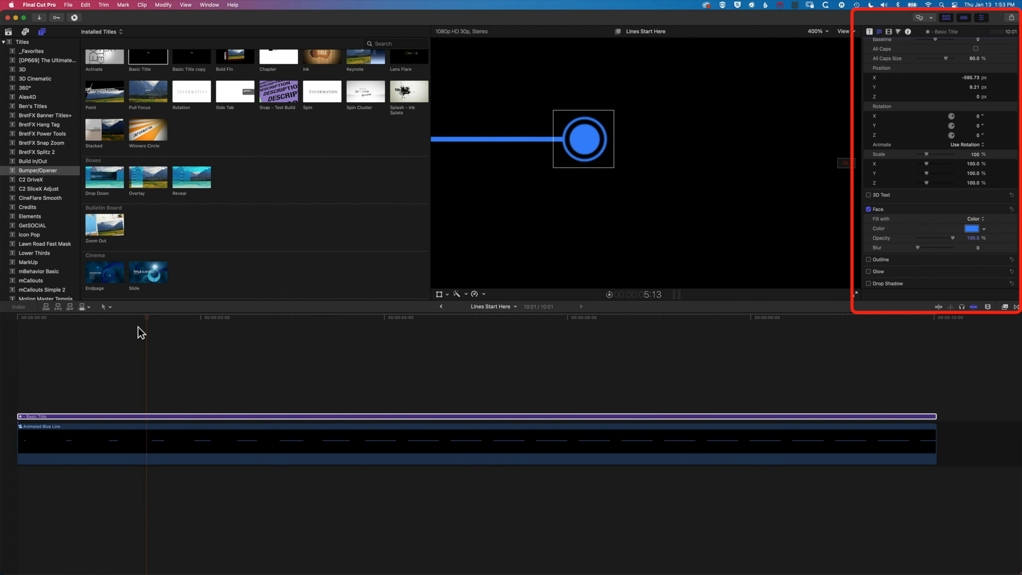
View the frame at 100% and play from the start to check how the blue circle follows the line.
left_click(817, 32)
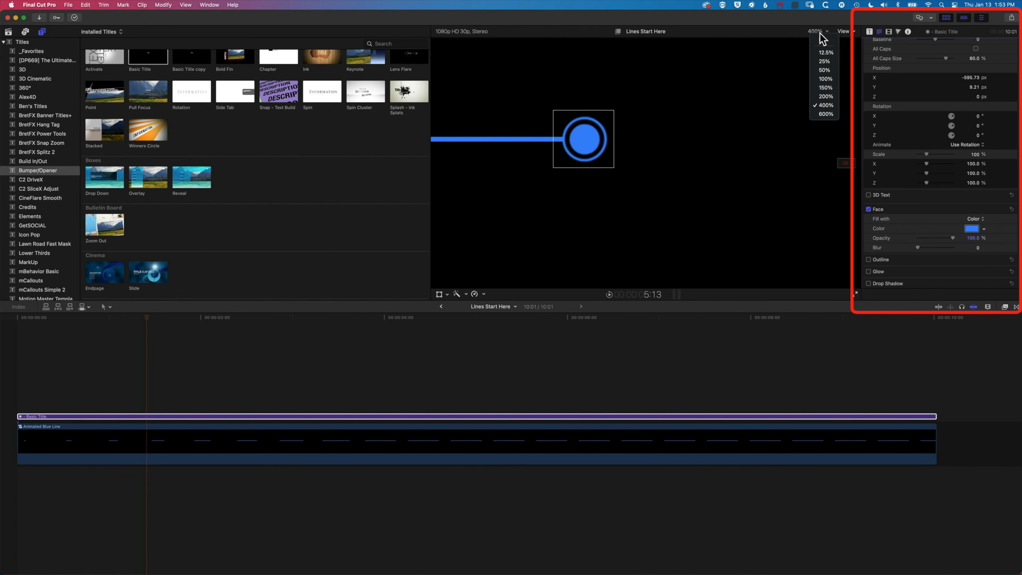
left_click(823, 81)
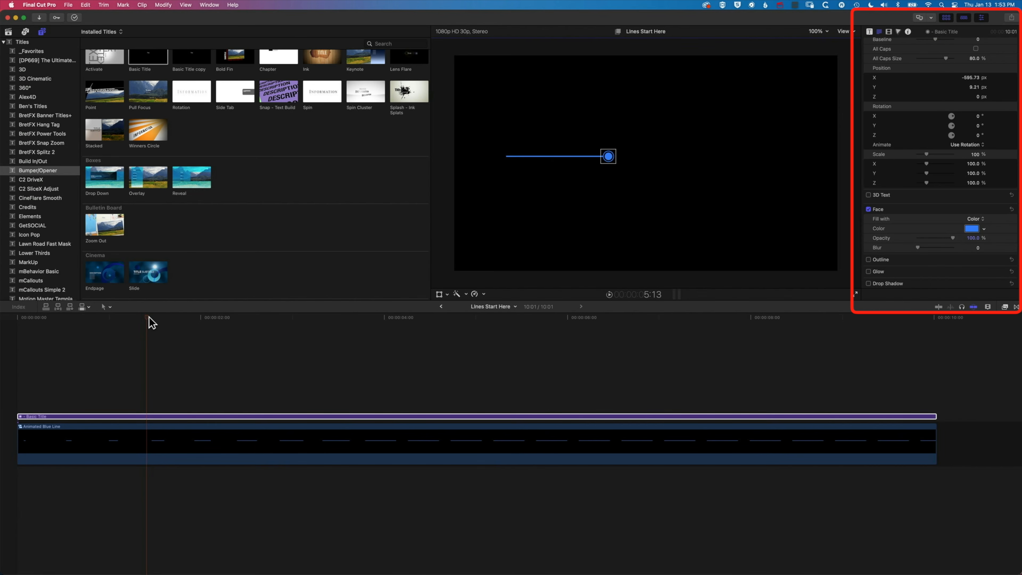
left_click_drag(150, 317, 3, 315)
key("space")
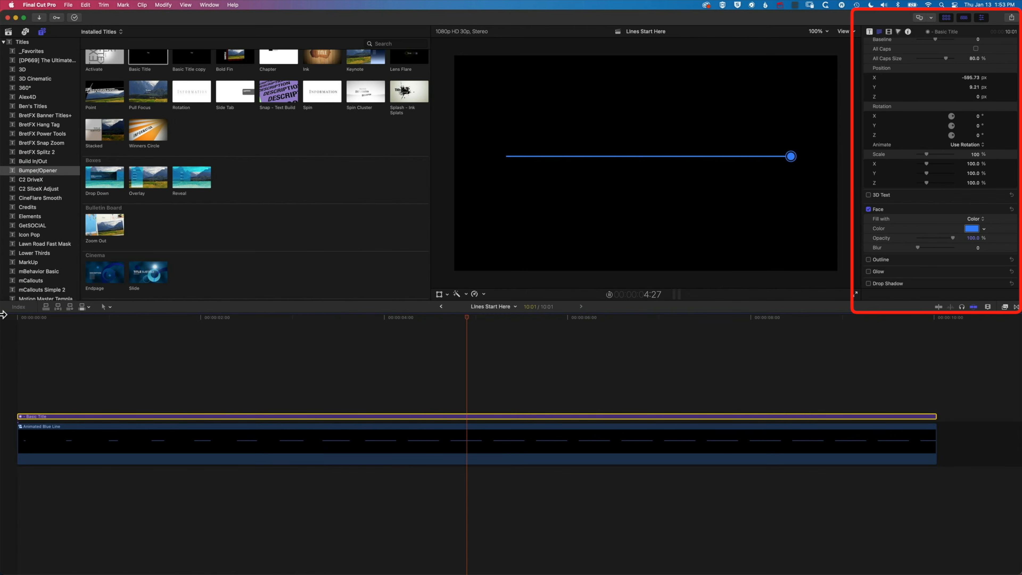
key("space")
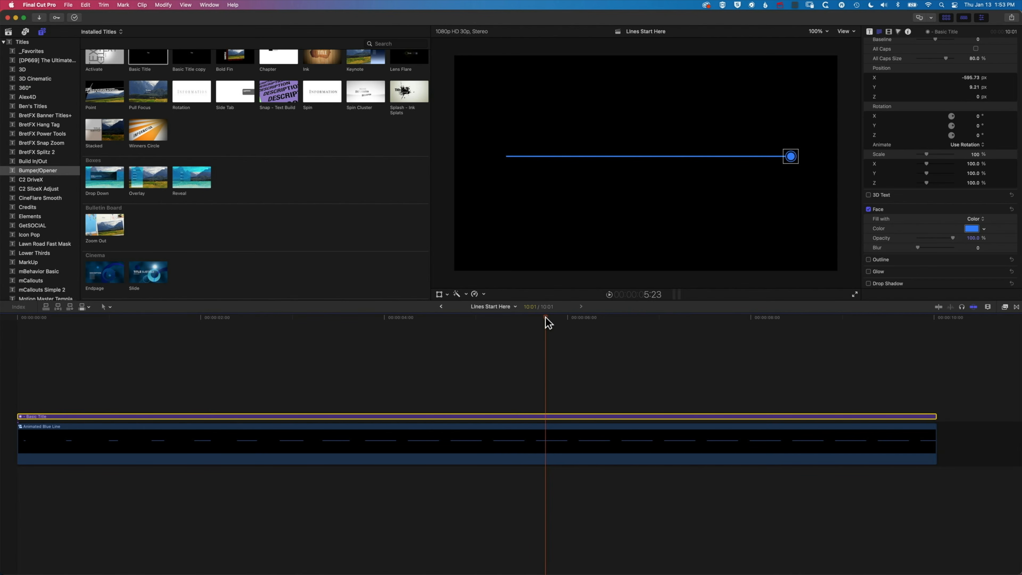
left_click_drag(547, 322, 2, 336)
key("space")
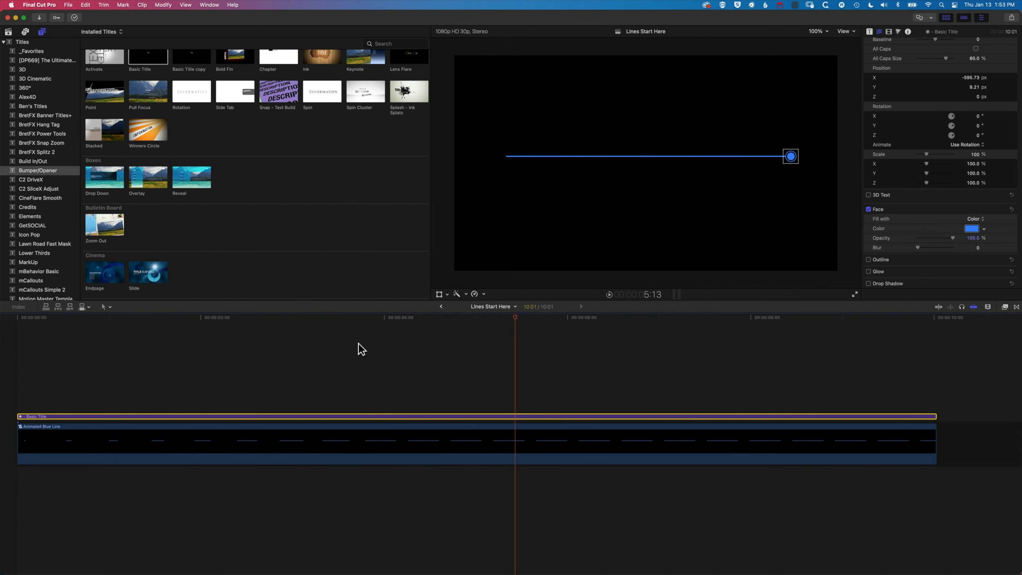
Combine the circle title and the Animated Blue Line clip into a compound clip named Blue Line with Circle Animation.
left_click_drag(379, 394, 456, 450)
left_click(68, 5)
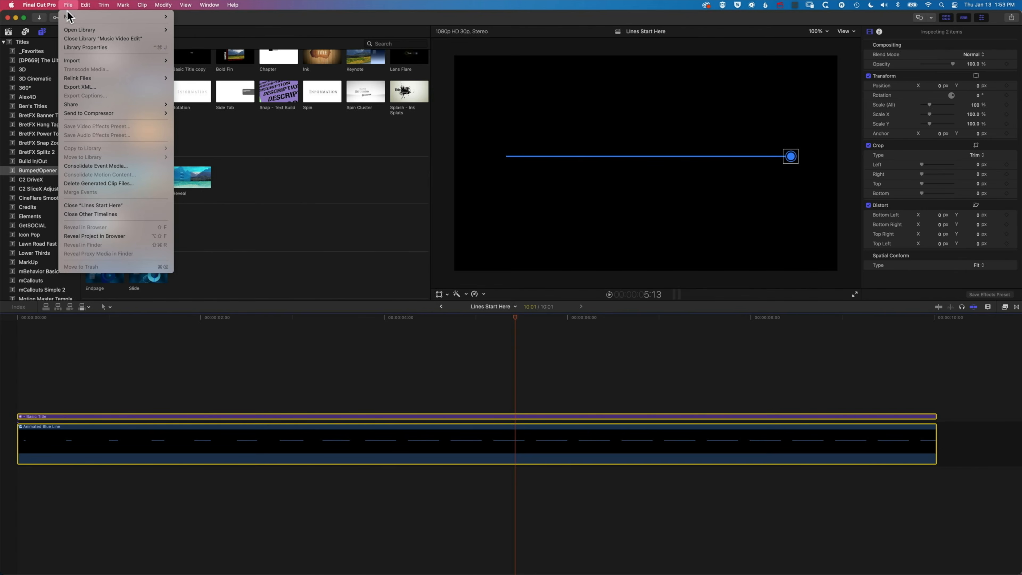
mouse_move(69, 16)
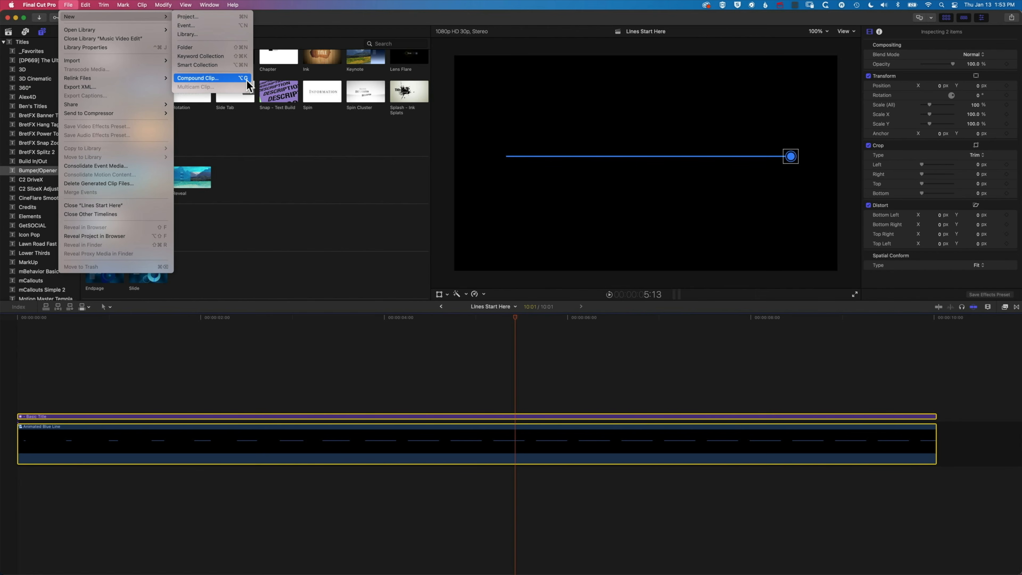
left_click(247, 80)
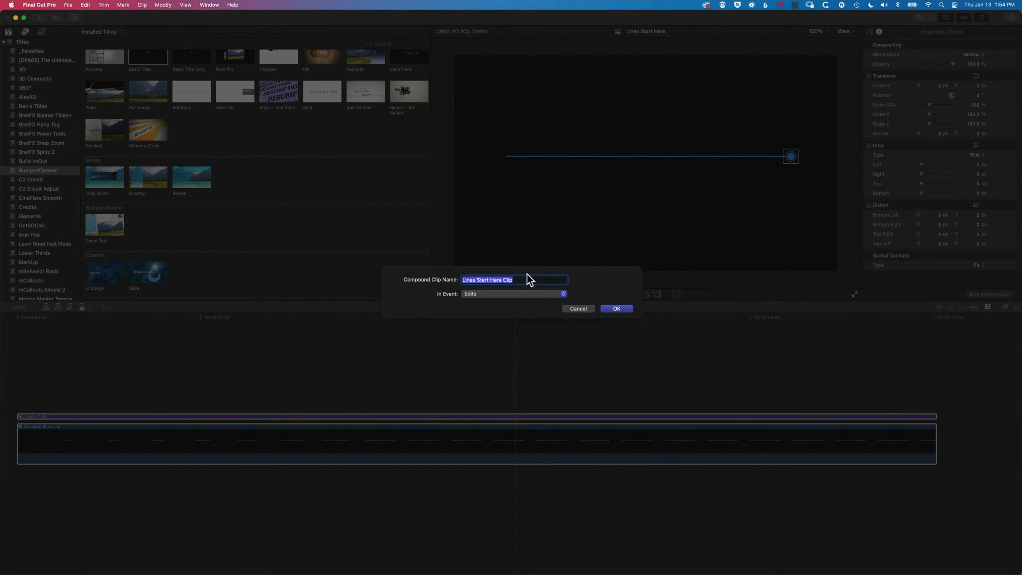
left_click(532, 279)
key("super+a")
type("Li")
type("Blue")
left_click(616, 308)
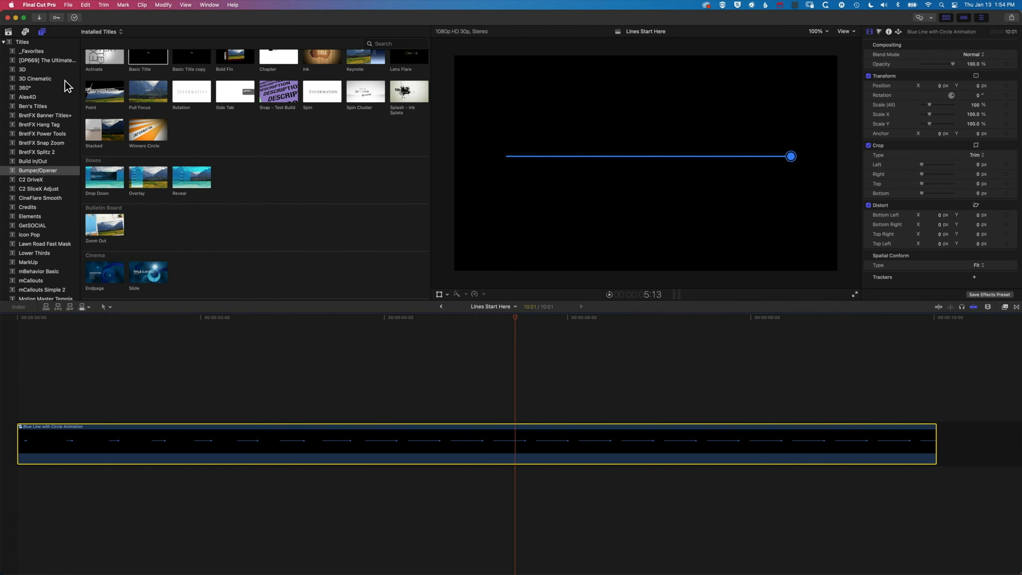
Add the clip 069007035_H264HD1080 from the Video event to the timeline directly after the compound clip.
key("super+minus")
key("super+minus")
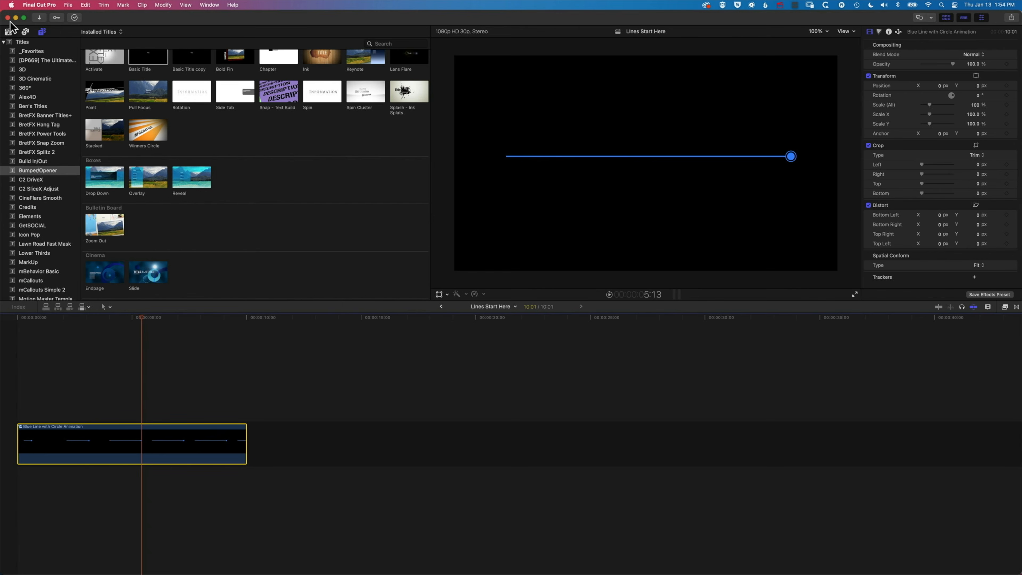
left_click(8, 31)
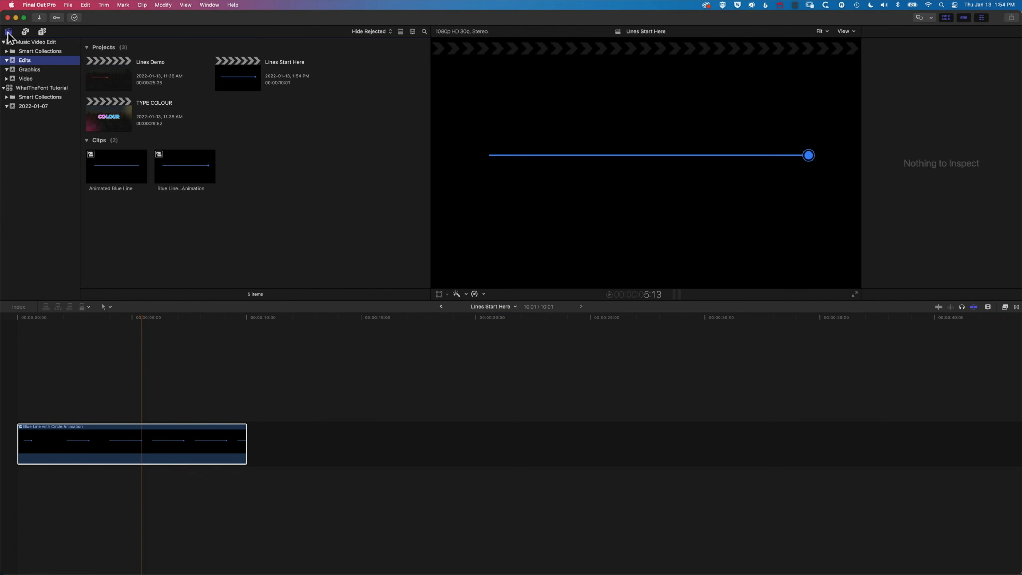
left_click(27, 78)
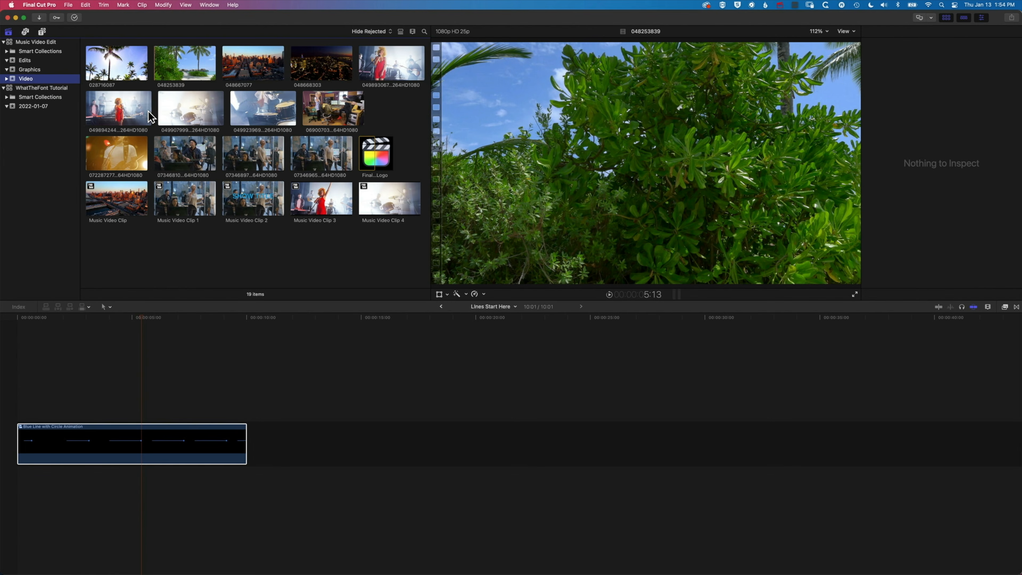
left_click(320, 115)
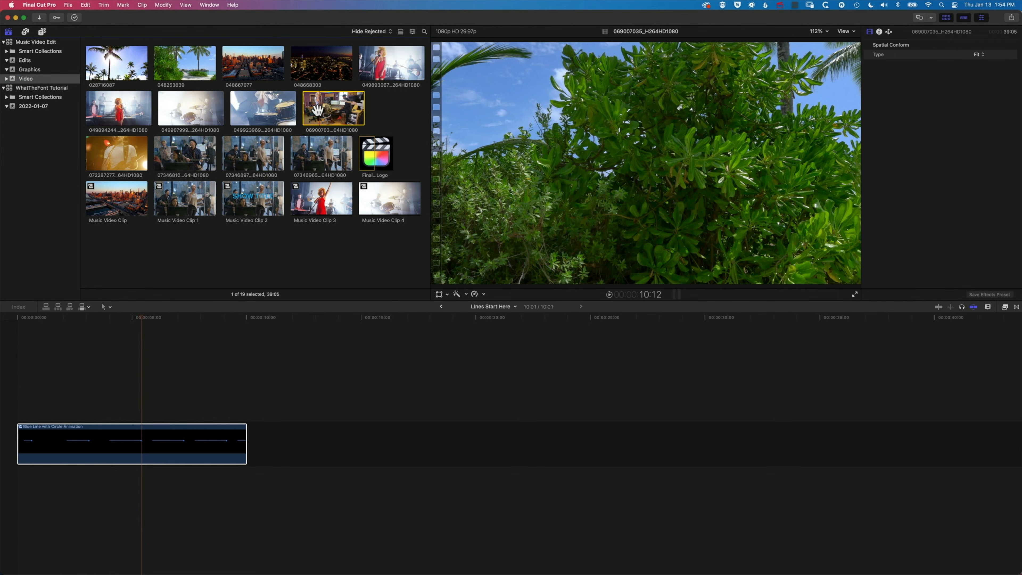
left_click_drag(329, 112, 268, 439)
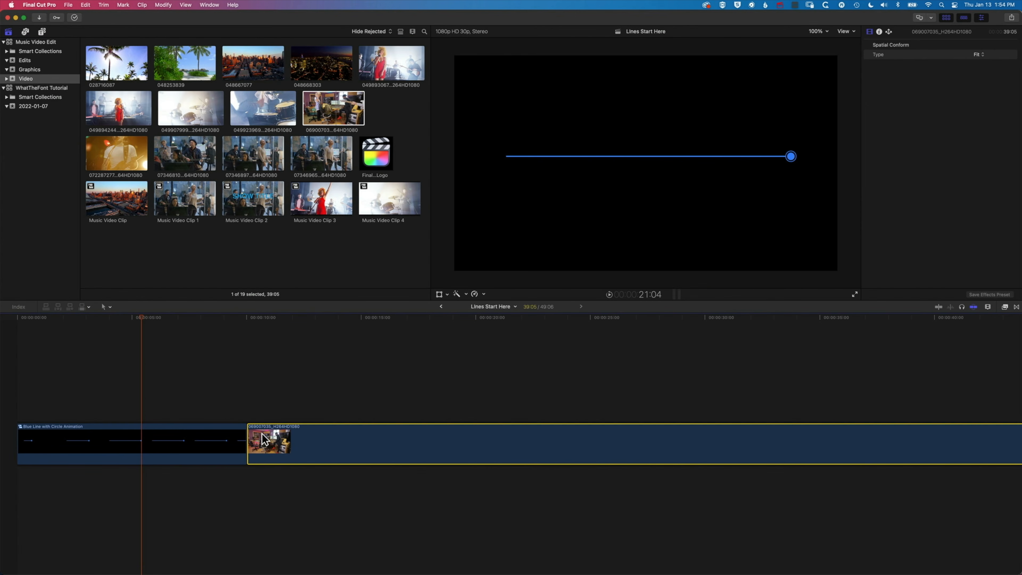
Connect the Blue Line with Circle Animation clip above the studio footage, starting about 2 seconds in, and play the overlay.
left_click_drag(100, 448, 136, 398)
left_click(127, 443)
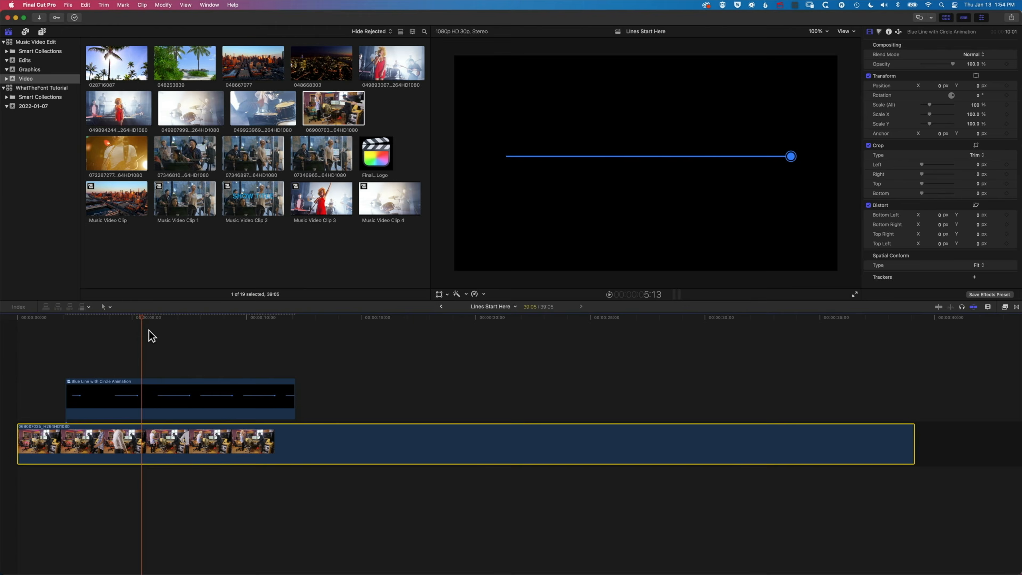
left_click(130, 316)
left_click_drag(126, 315, 65, 317)
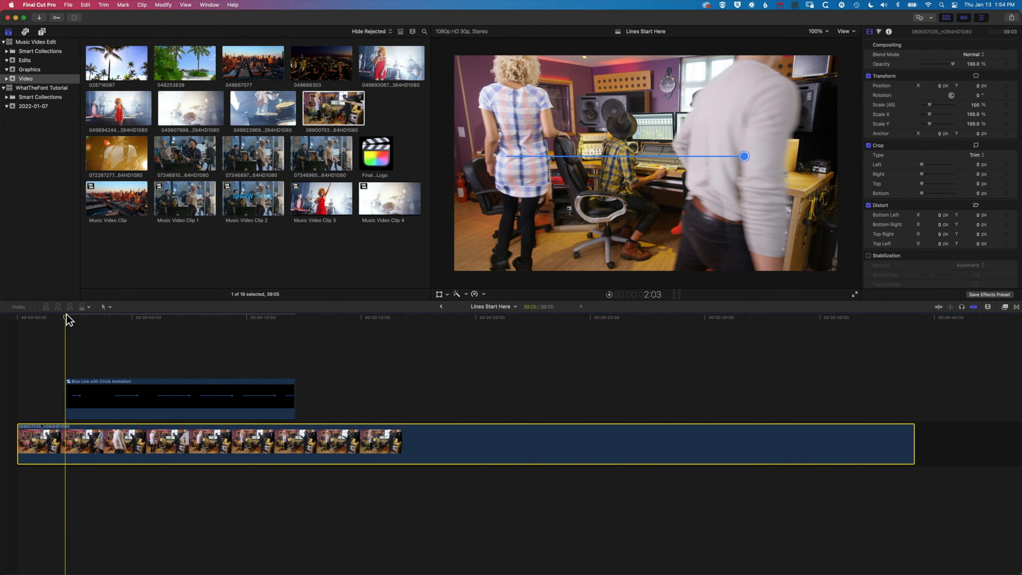
key("space")
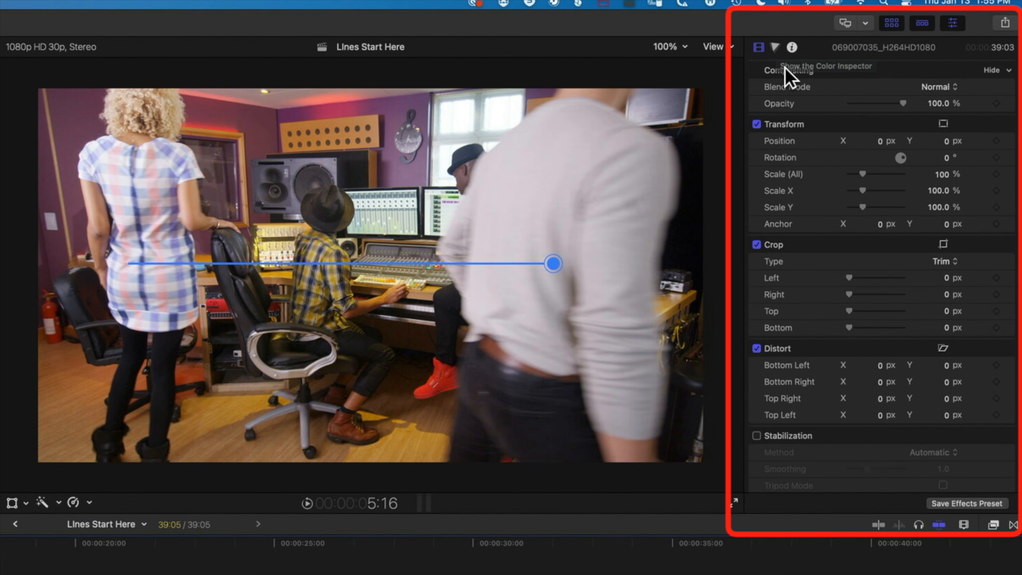
Darken the studio footage with color board exposure: Global -27%, Shadows 46%, Midtones -43%, Highlights -79%, and review it.
left_click(776, 47)
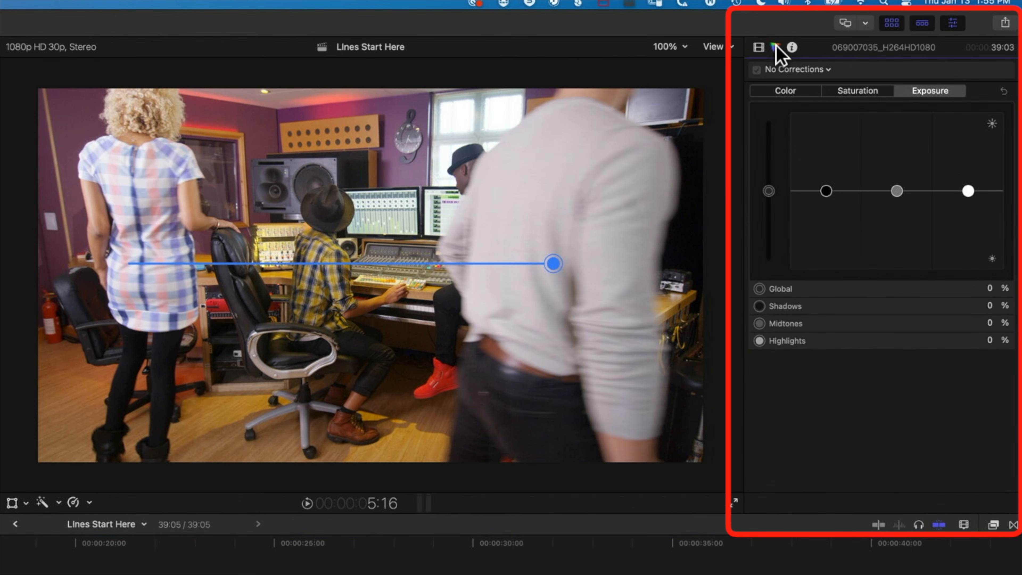
left_click_drag(827, 187, 827, 172)
left_click_drag(968, 191, 969, 242)
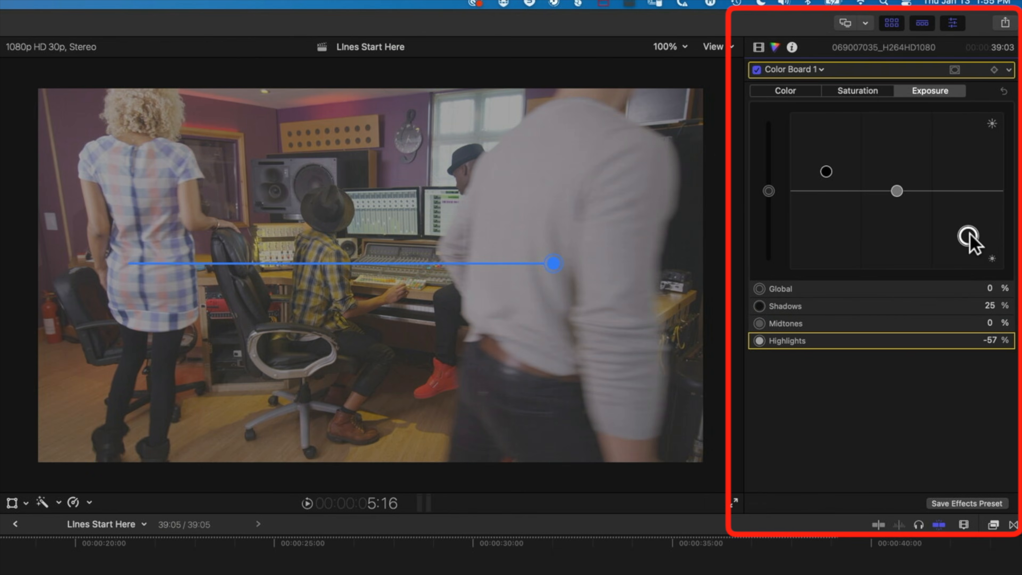
left_click_drag(897, 197, 898, 231)
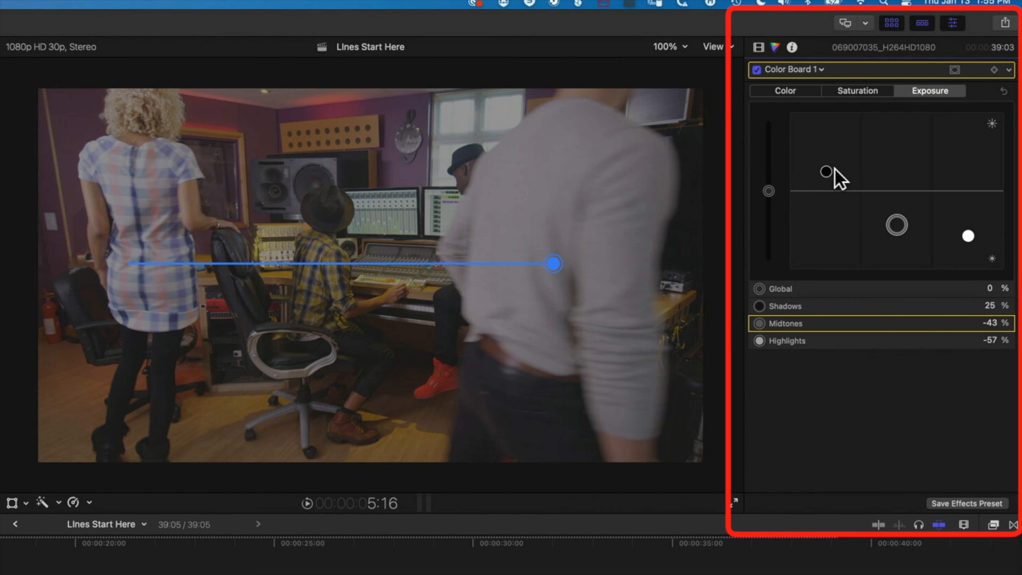
left_click_drag(826, 171, 827, 155)
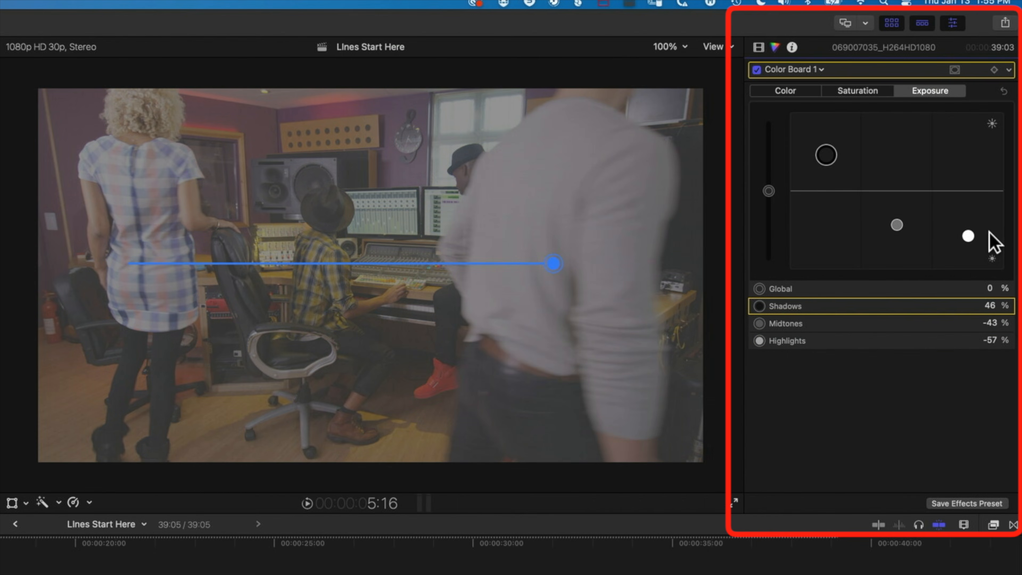
left_click_drag(968, 237, 968, 252)
left_click_drag(769, 191, 769, 212)
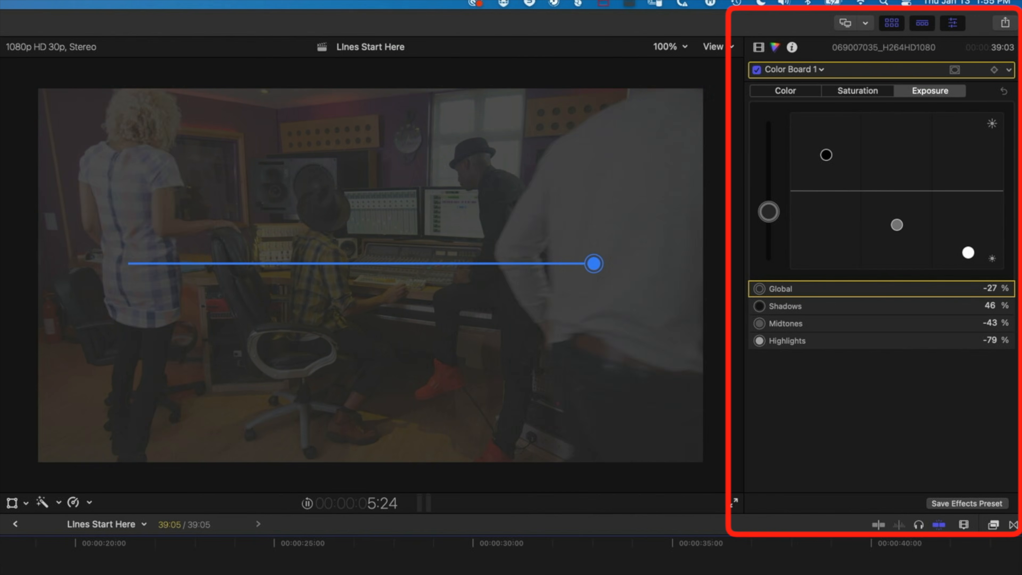
key("space")
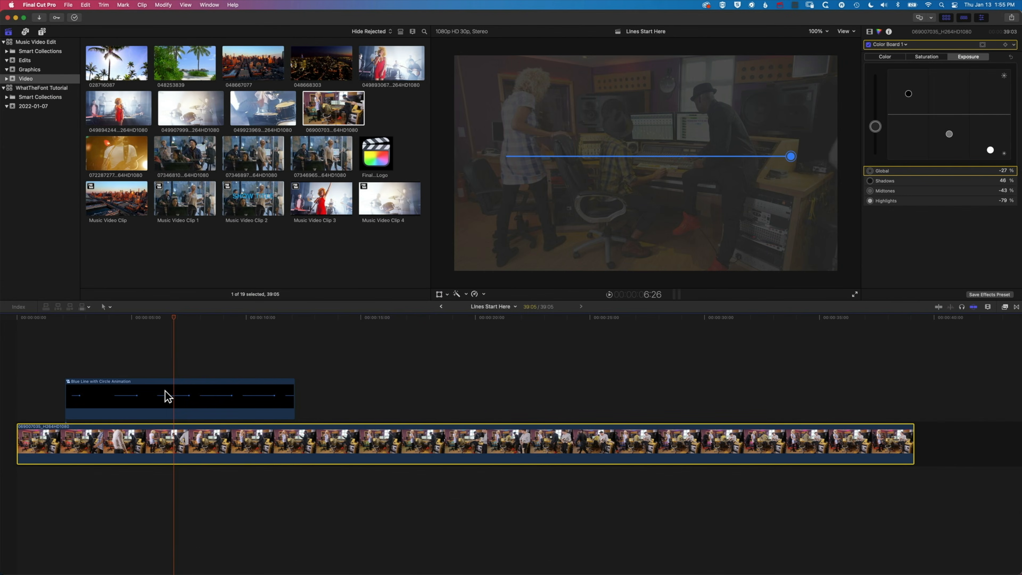
Range-select the Blue Line with Circle Animation clip from its start to 6:01 and retime that part to Fast 2x.
left_click(177, 397)
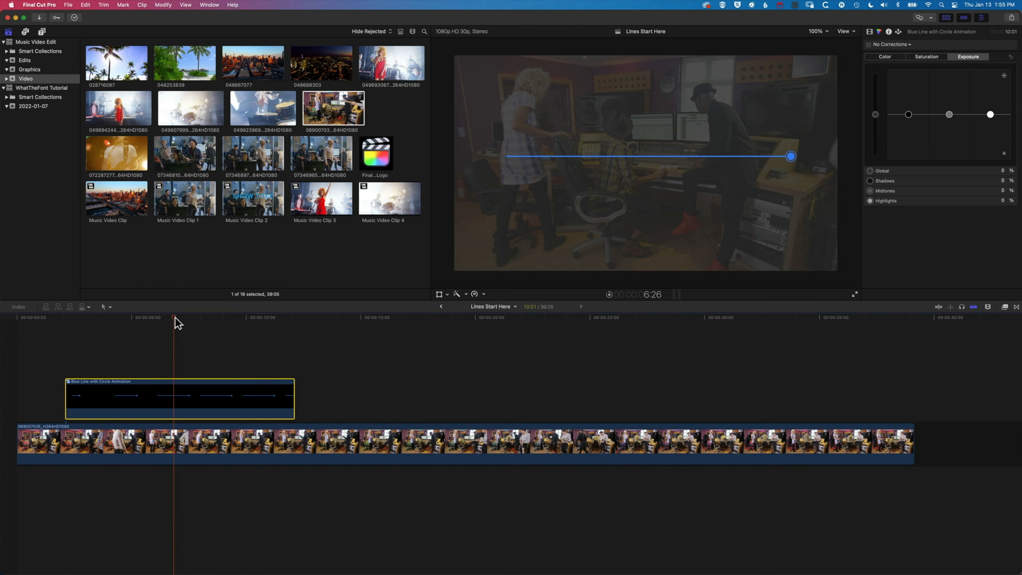
mouse_move(175, 319)
left_mouse_down()
mouse_move(139, 319)
mouse_move(171, 318)
mouse_move(155, 320)
left_mouse_up()
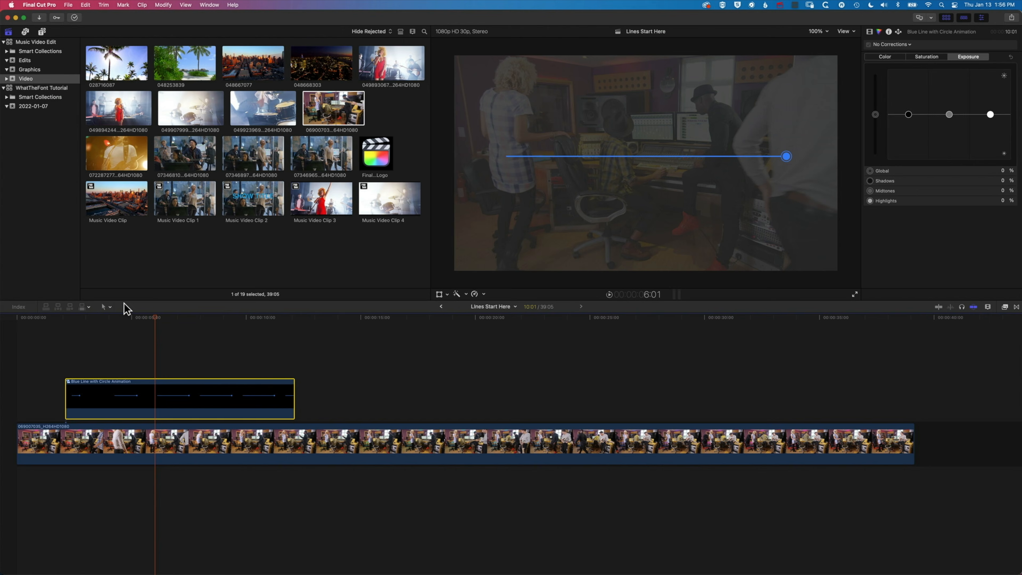
left_click(107, 308)
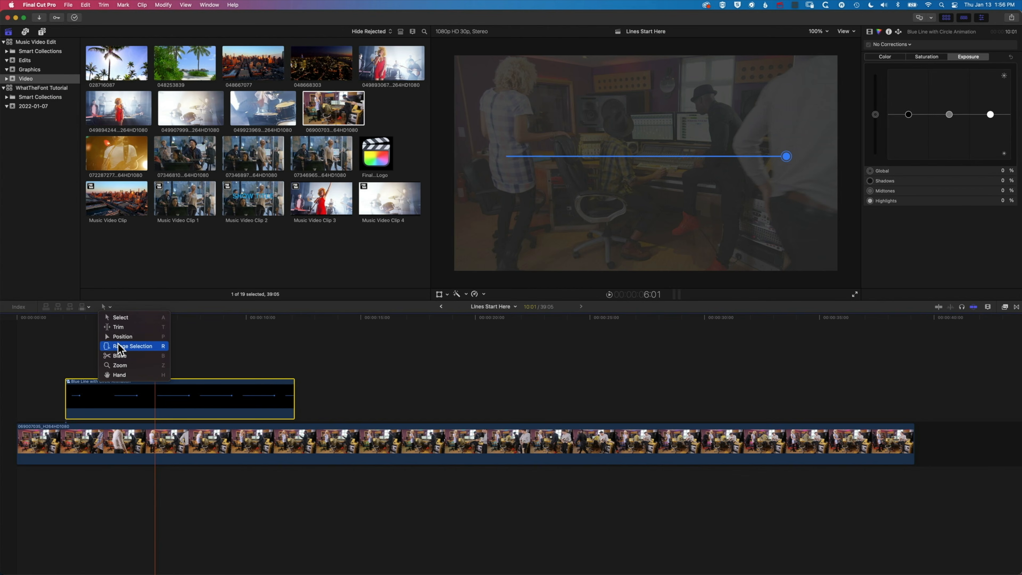
left_click(129, 345)
left_click_drag(155, 404, 68, 396)
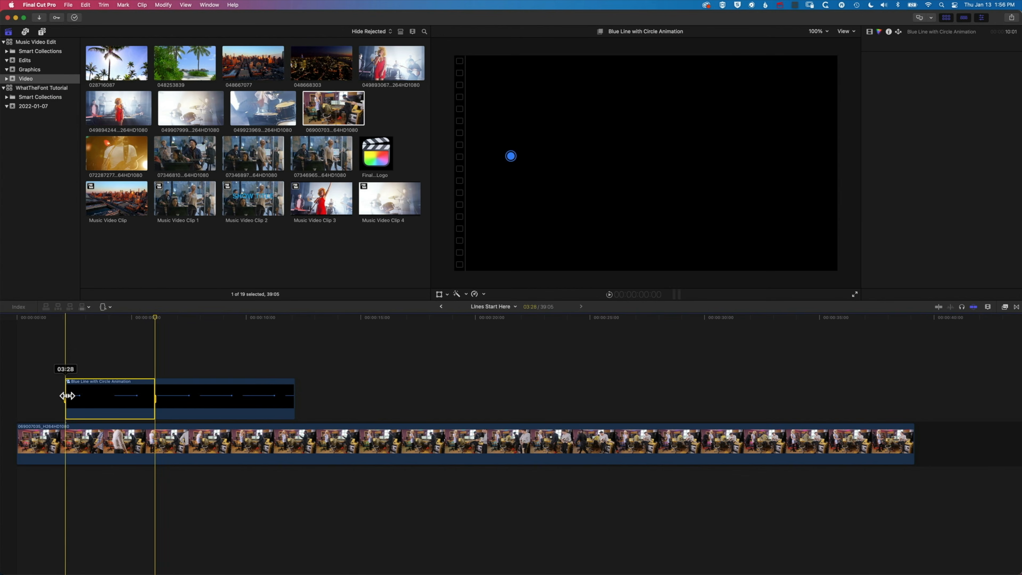
left_click(475, 294)
mouse_move(487, 311)
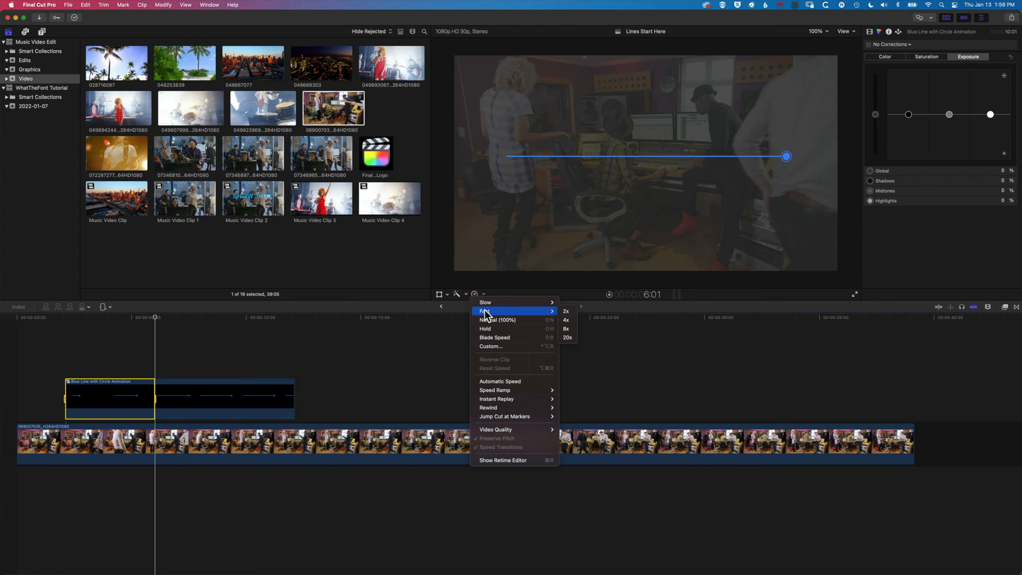
left_click(566, 311)
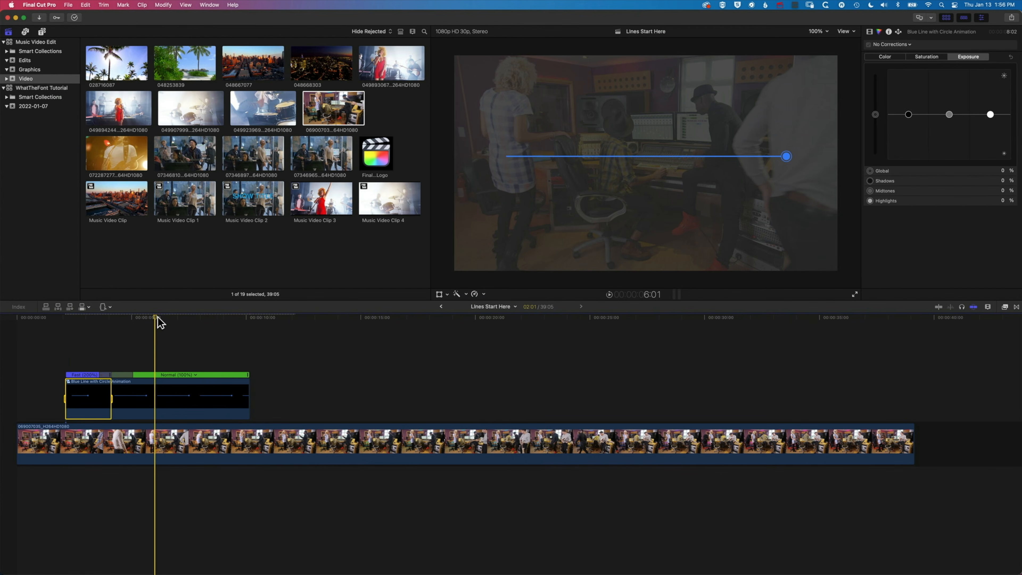
Play the retimed line animation, shorten its fast segment further to about half its length, and play it again.
left_click(57, 318)
key("space")
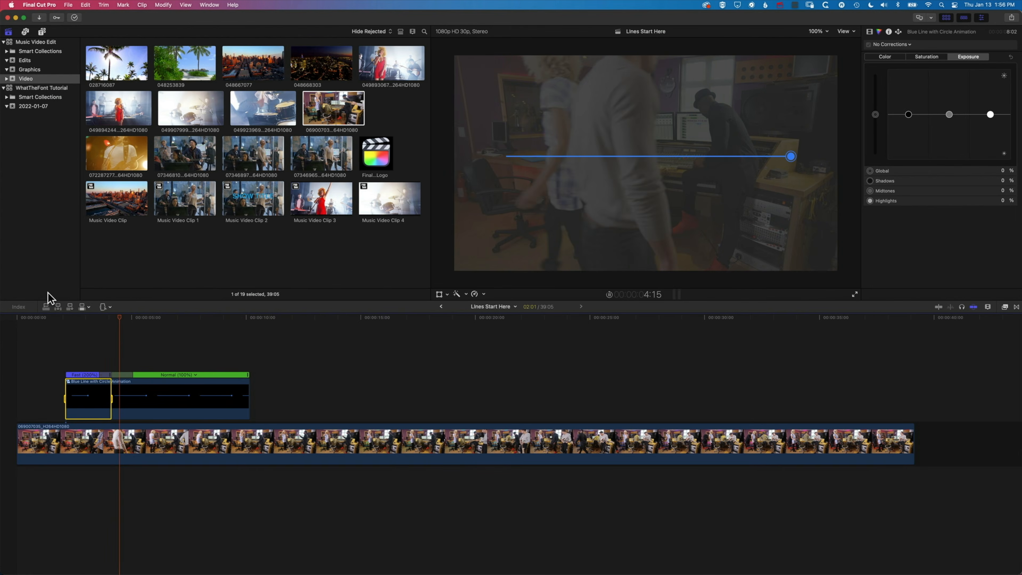
key("space")
left_click_drag(113, 373, 91, 375)
key("space")
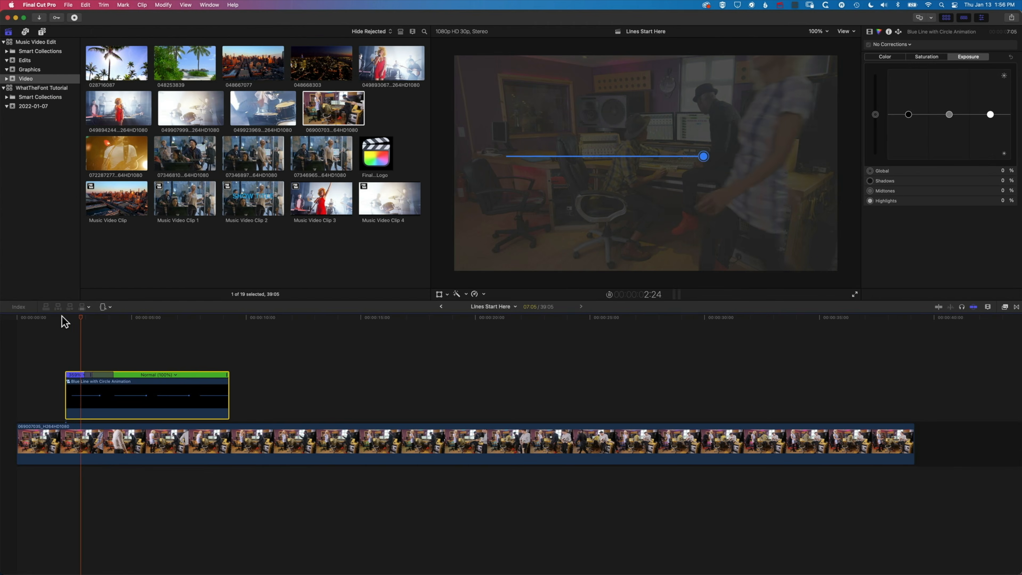
key("space")
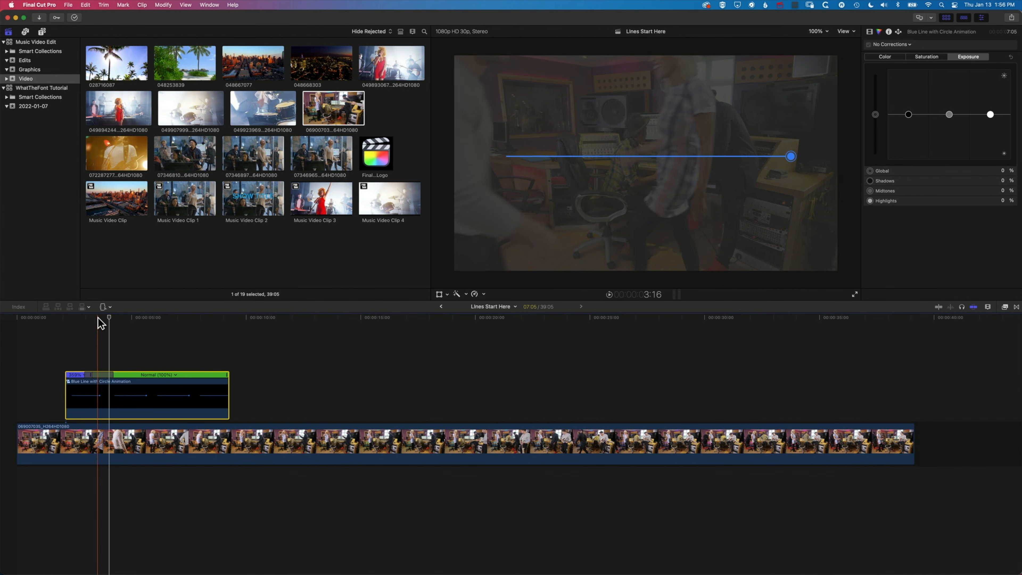
Scrub past the finished line movement, return to the Select tool, and open the Blue Line with Circle Animation compound clip.
left_click(117, 322)
left_click_drag(118, 321, 157, 325)
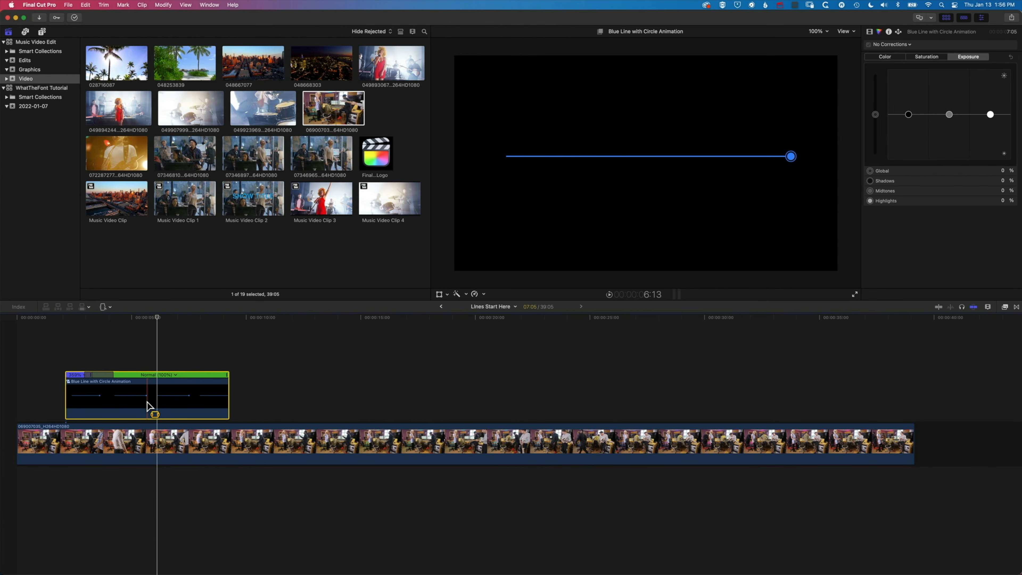
left_click(104, 307)
left_click(111, 322)
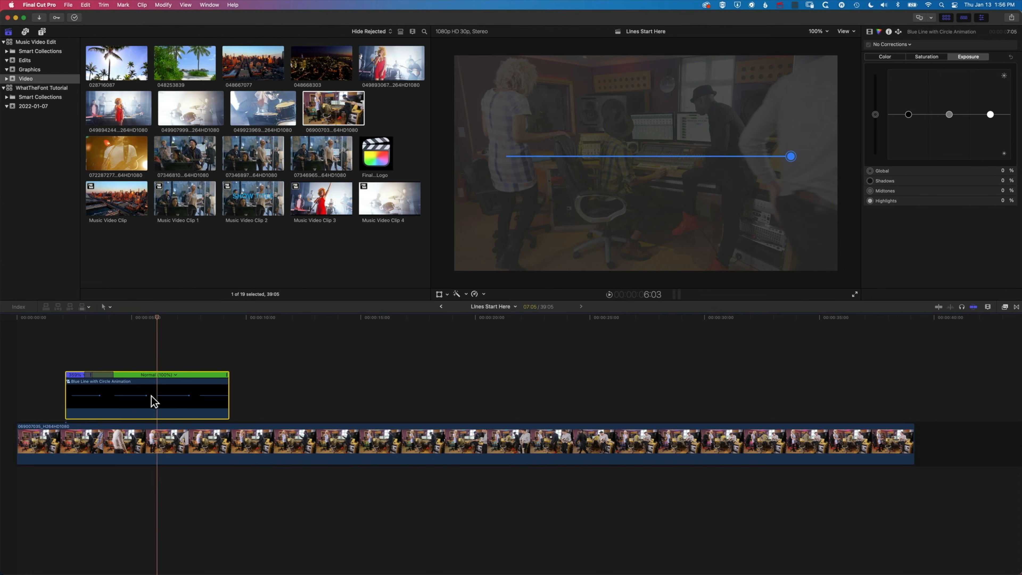
double_click(155, 400)
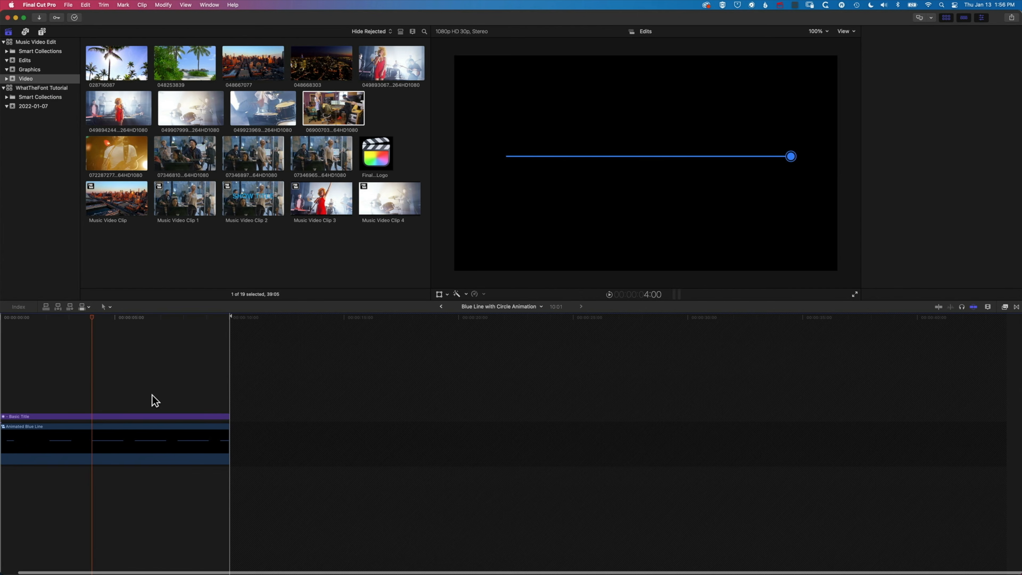
Apply the Directional blur effect to the circle's Basic Title and play from the start to check the blur.
left_click(66, 416)
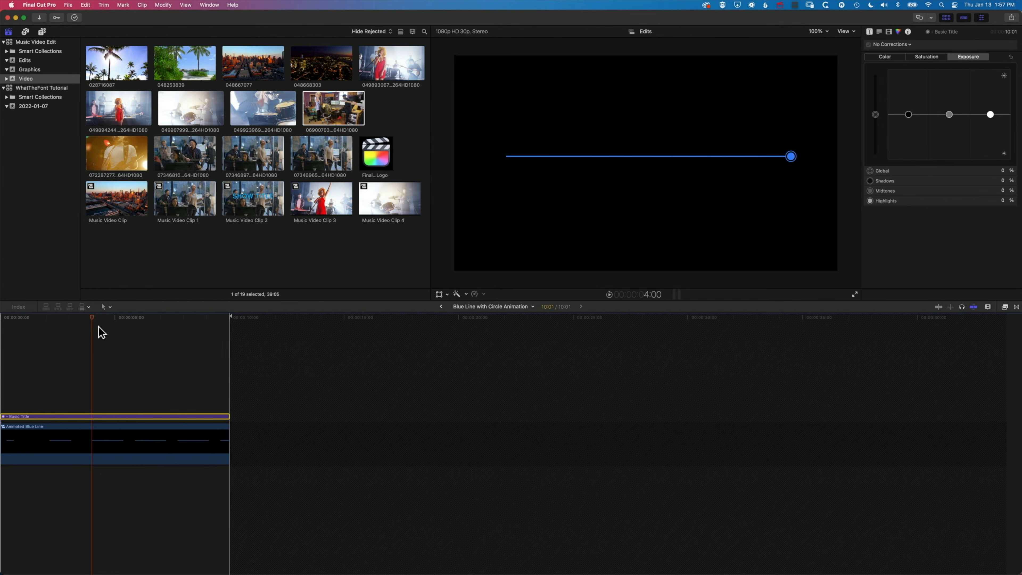
left_click_drag(92, 317, 63, 318)
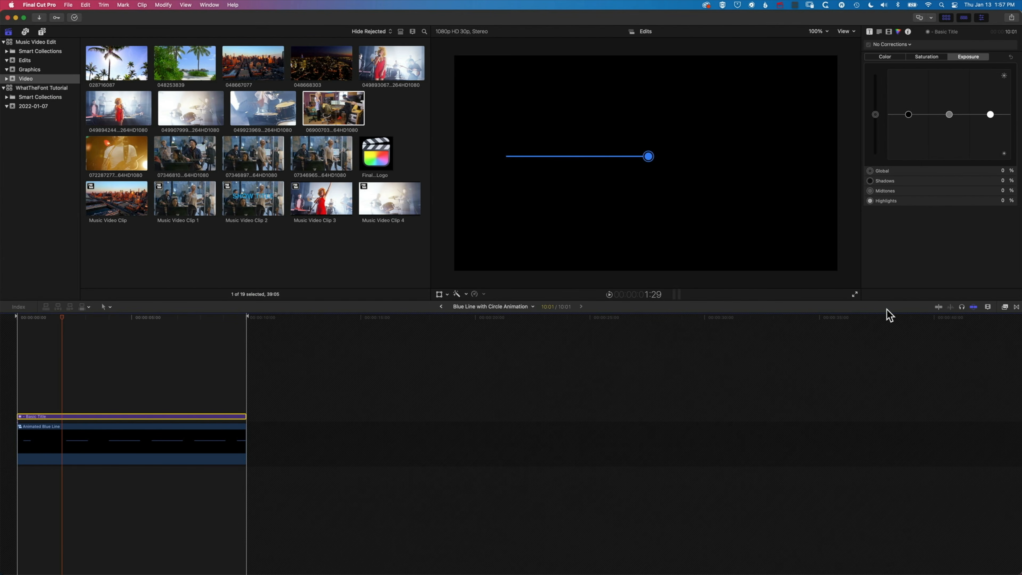
left_click(1005, 307)
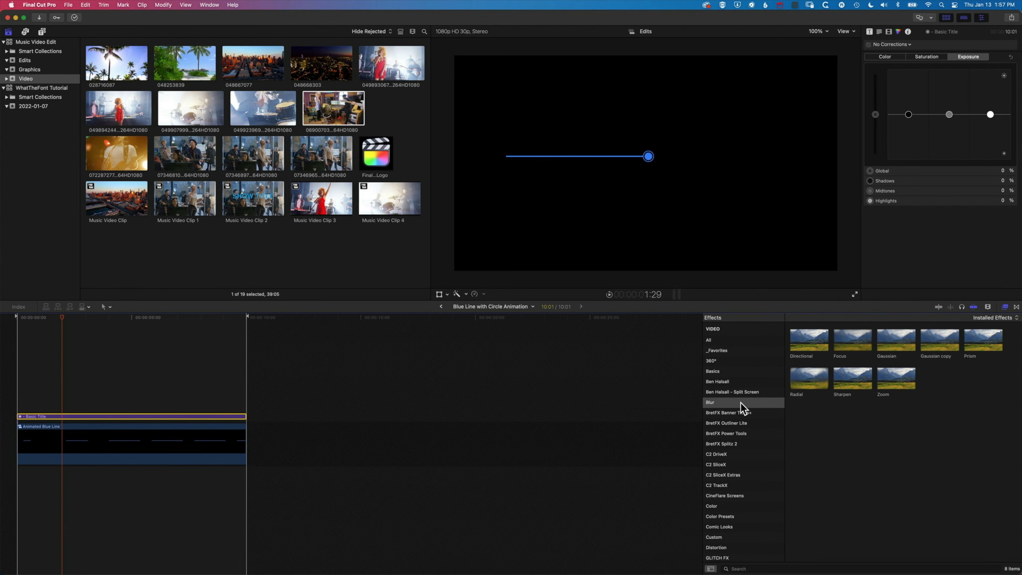
left_click(805, 342)
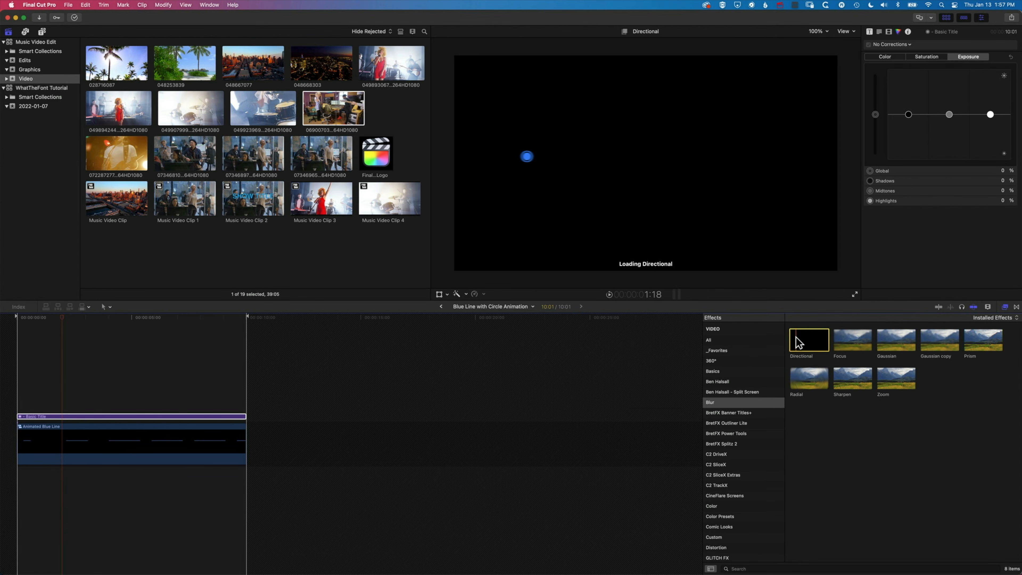
left_click_drag(796, 336, 186, 423)
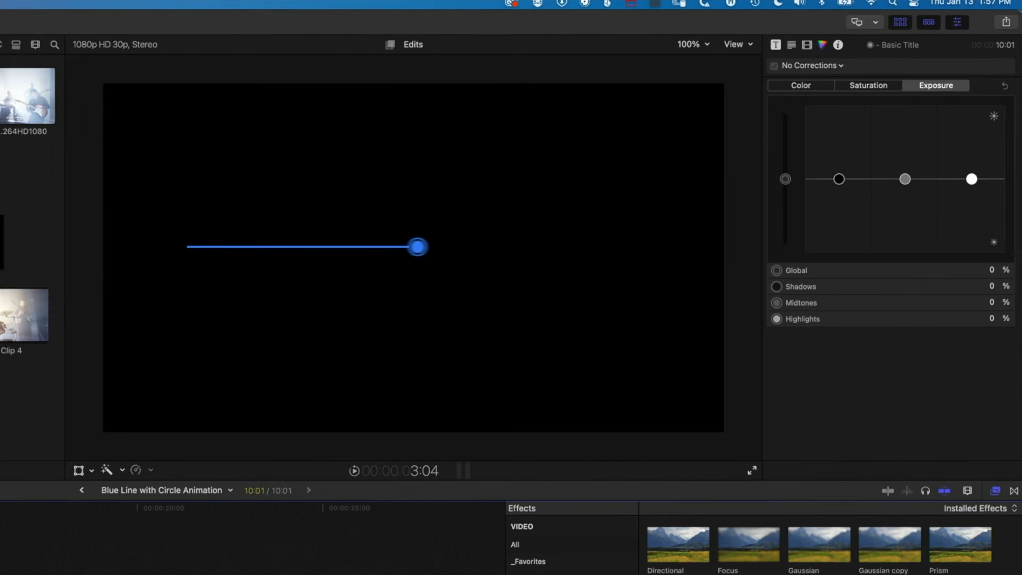
key("space")
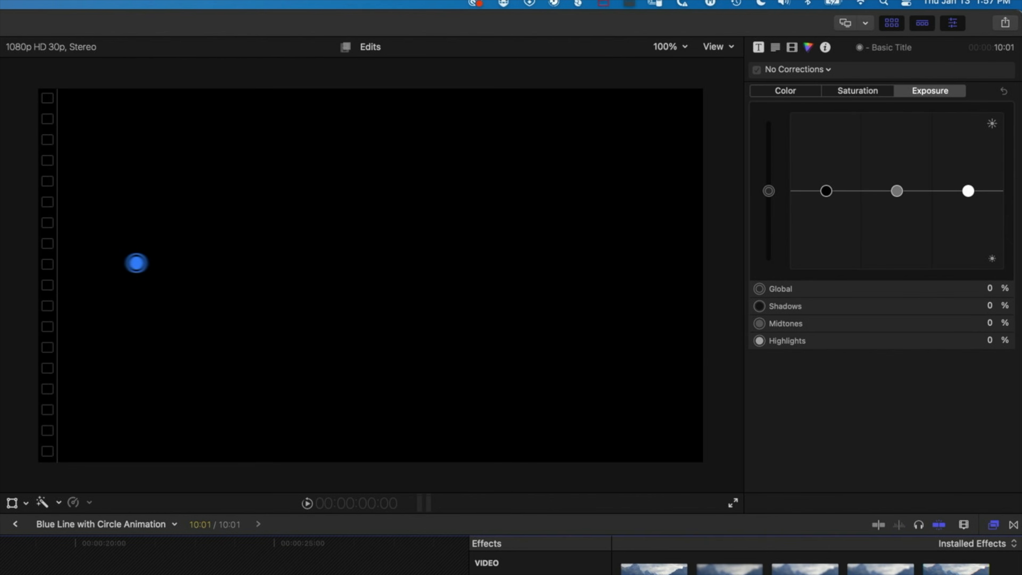
key("space")
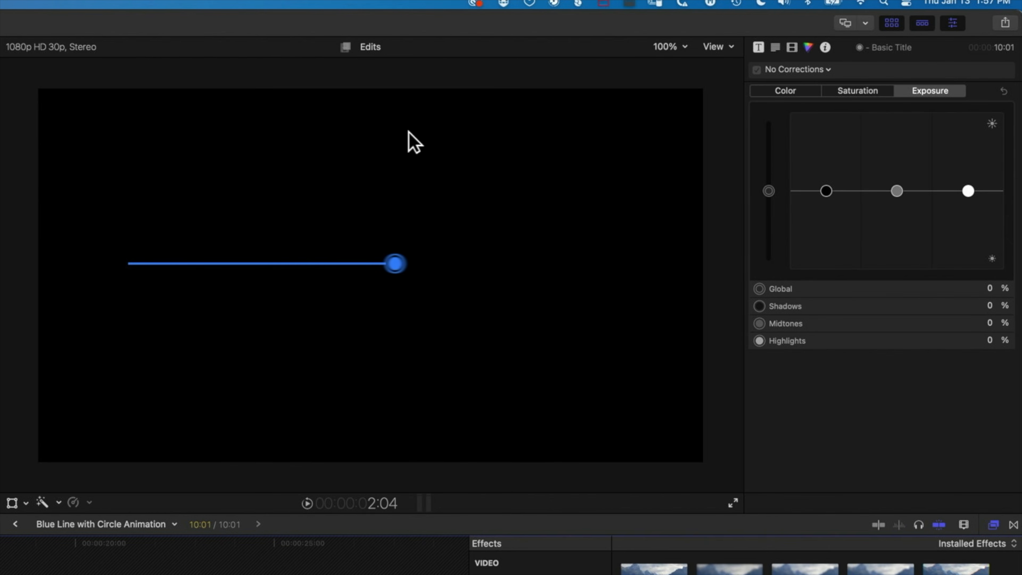
Set the title's Directional blur amount to 19 and play the animation from the start.
left_click(758, 47)
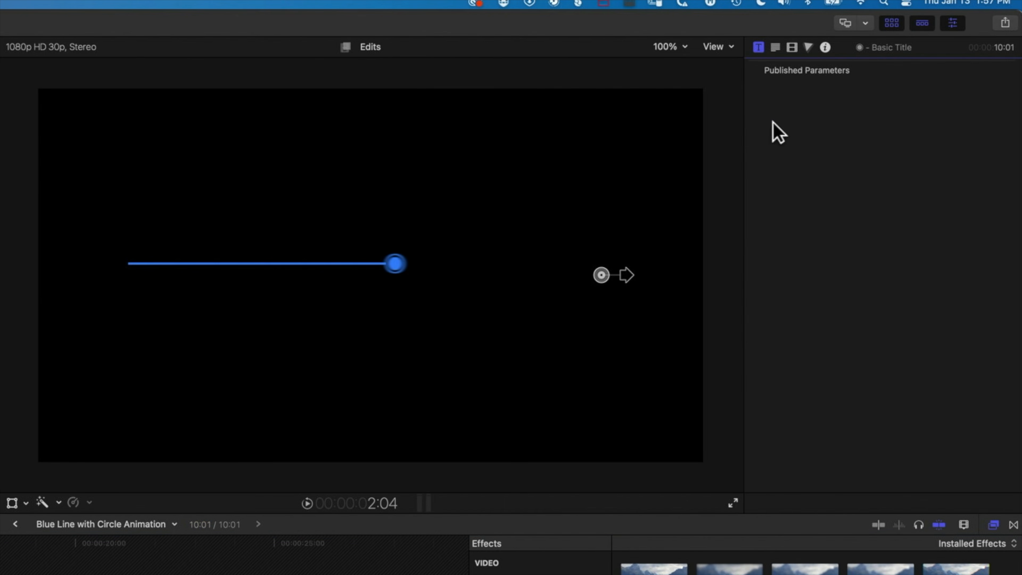
left_click(792, 47)
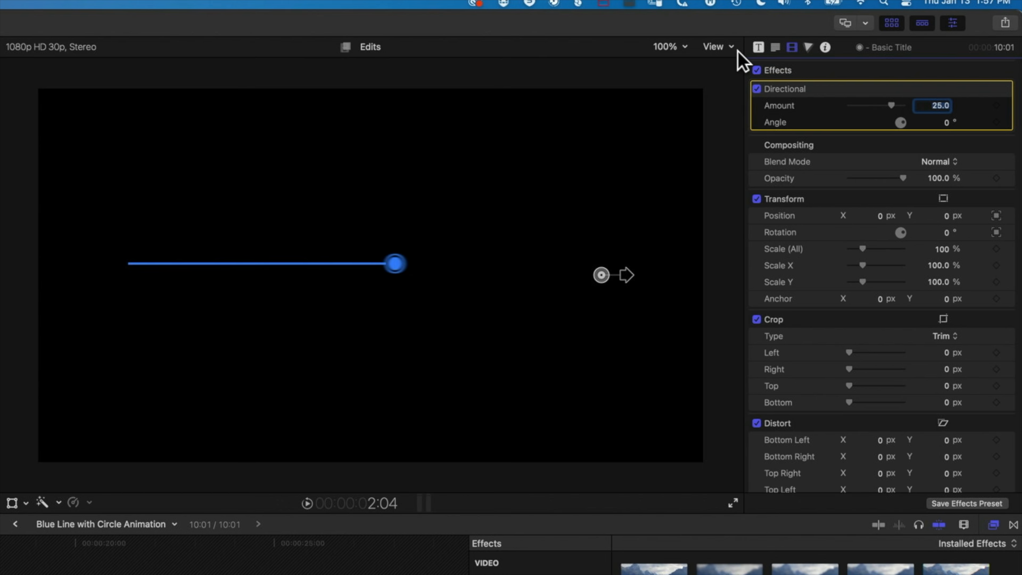
mouse_move(892, 106)
left_mouse_down()
mouse_move(861, 105)
mouse_move(877, 105)
left_mouse_up()
key("Home")
key("space")
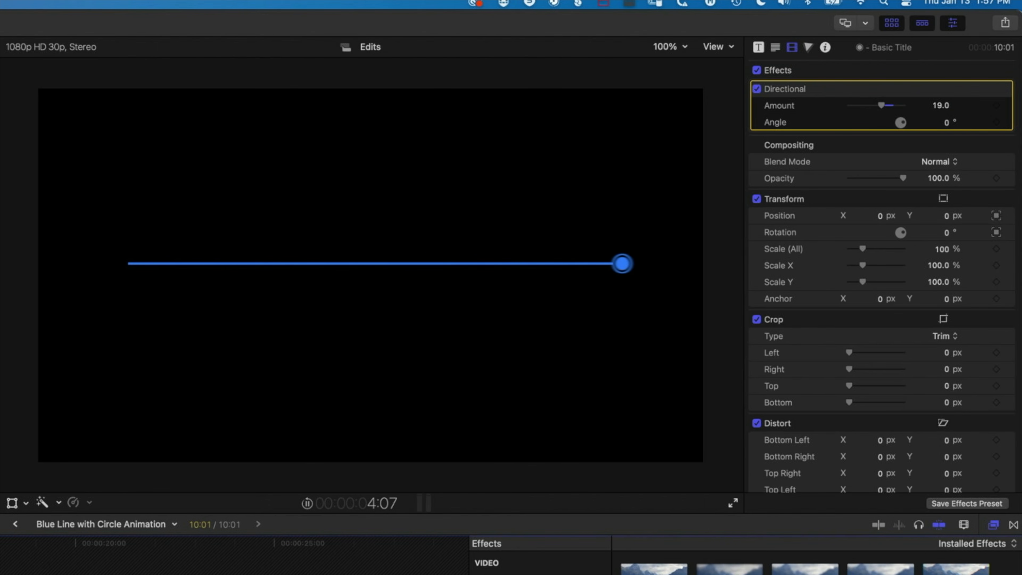
Keyframe the Directional blur amount at 19 on 3:29 and at 0 on 4:00, and play the result.
key("l")
key("space")
key("Left")
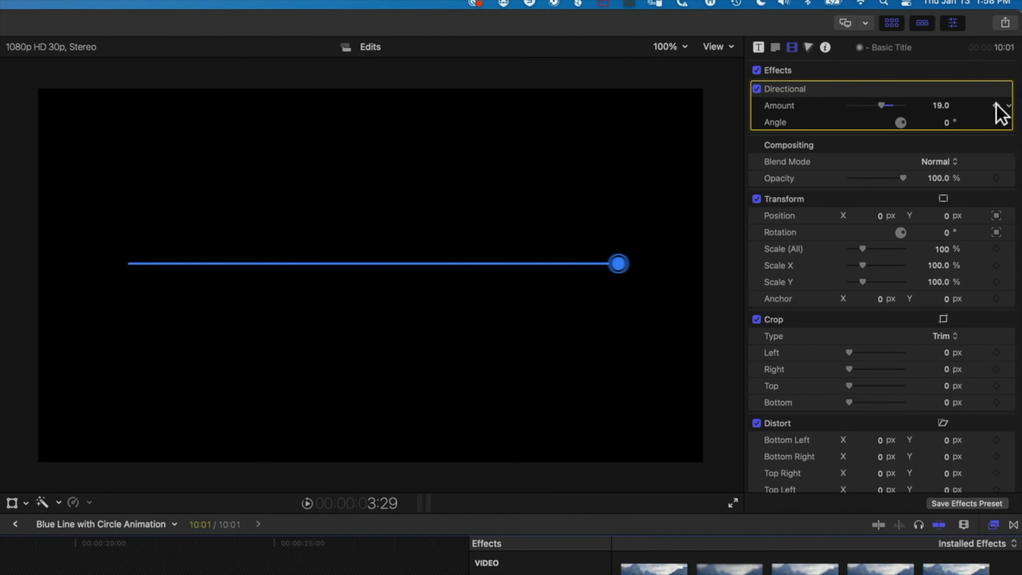
key("Right")
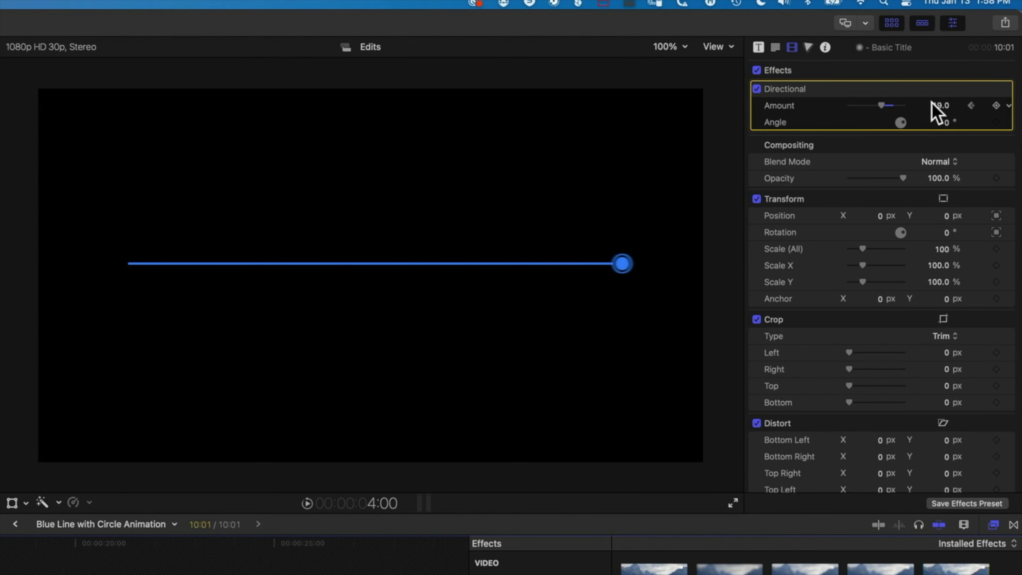
left_click(941, 106)
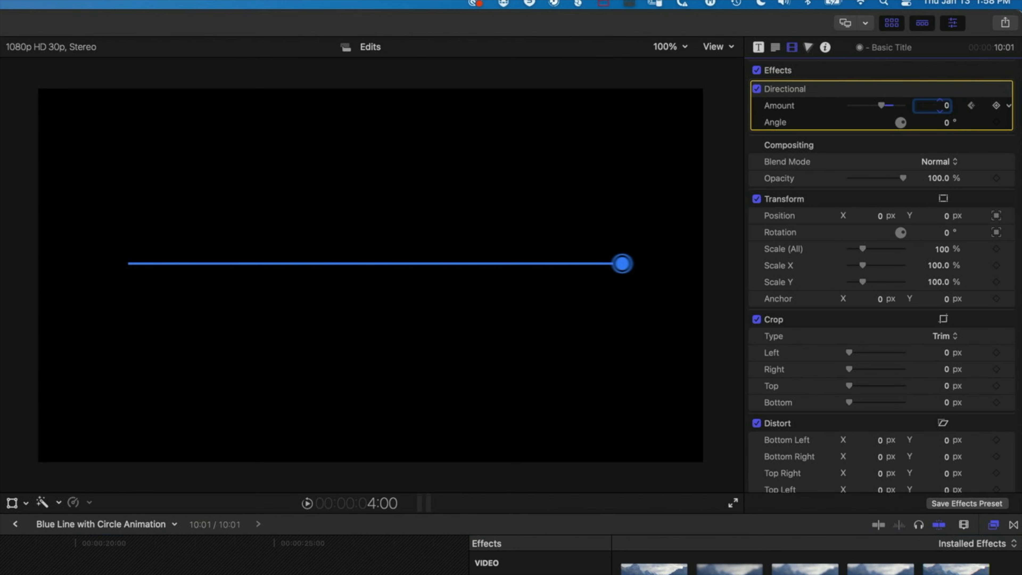
type("0")
key("Return")
key("space")
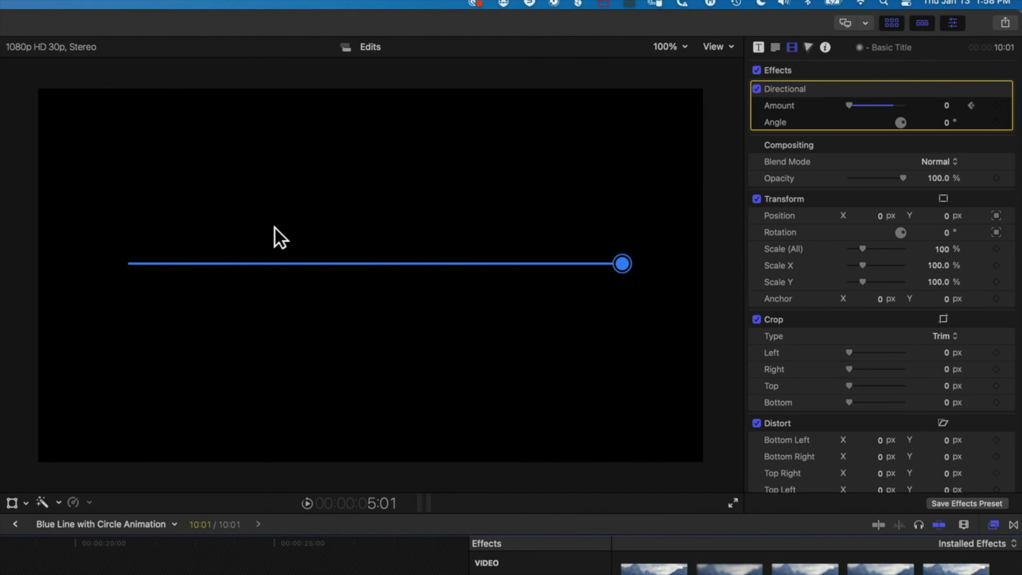
Change the title's Directional blur amount at the 3:29 keyframe to 6 and play the animation.
scroll(922, 157, "down", 2)
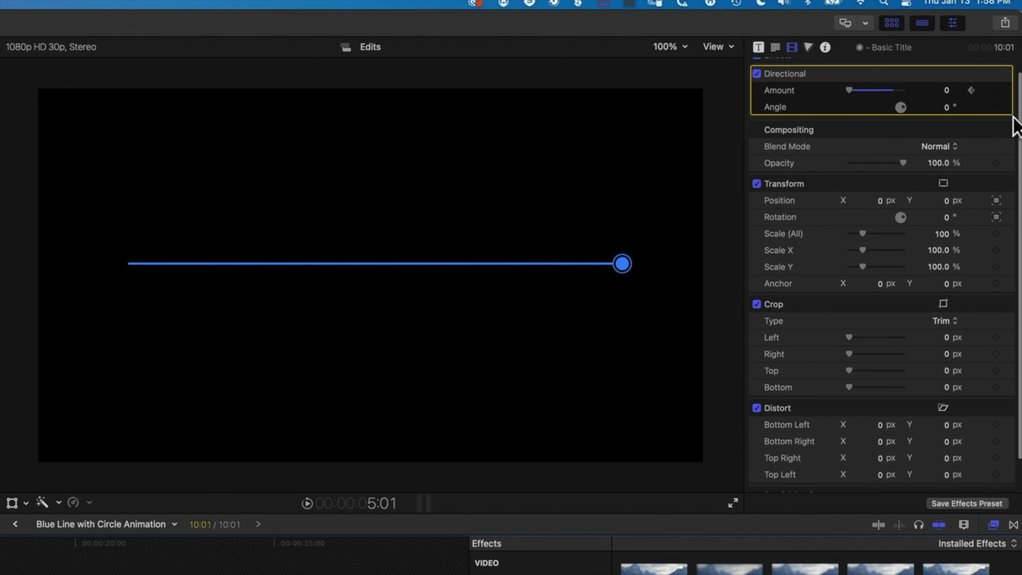
left_click(972, 89)
left_click(971, 86)
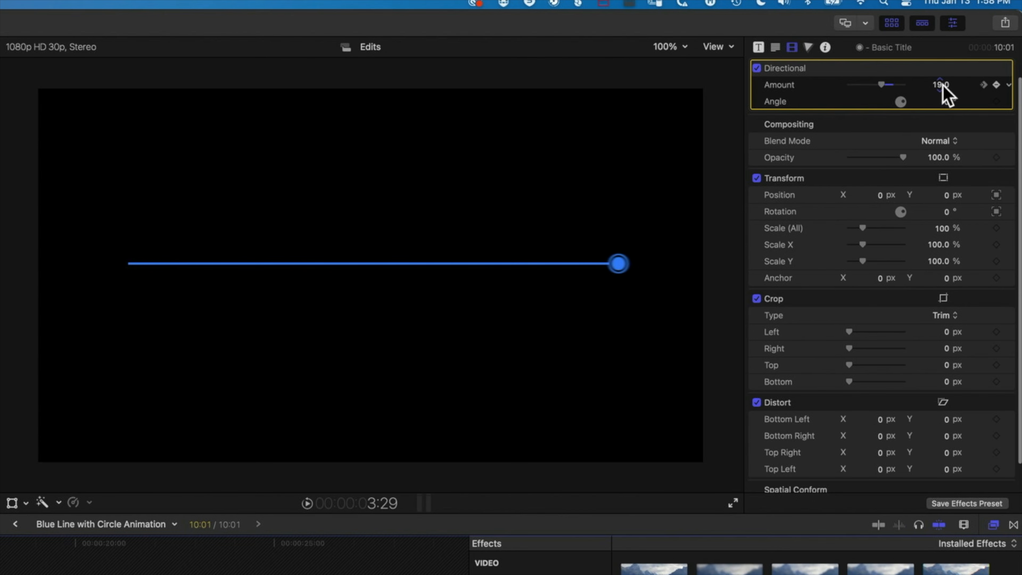
left_click(942, 85)
type("5")
key("Tab")
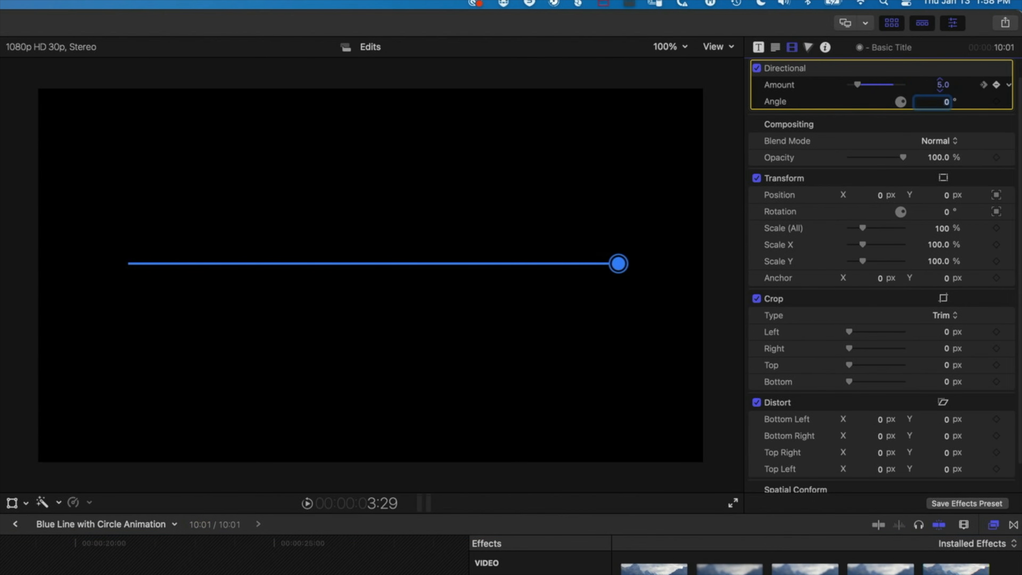
left_click(942, 85)
type("6")
key("Return")
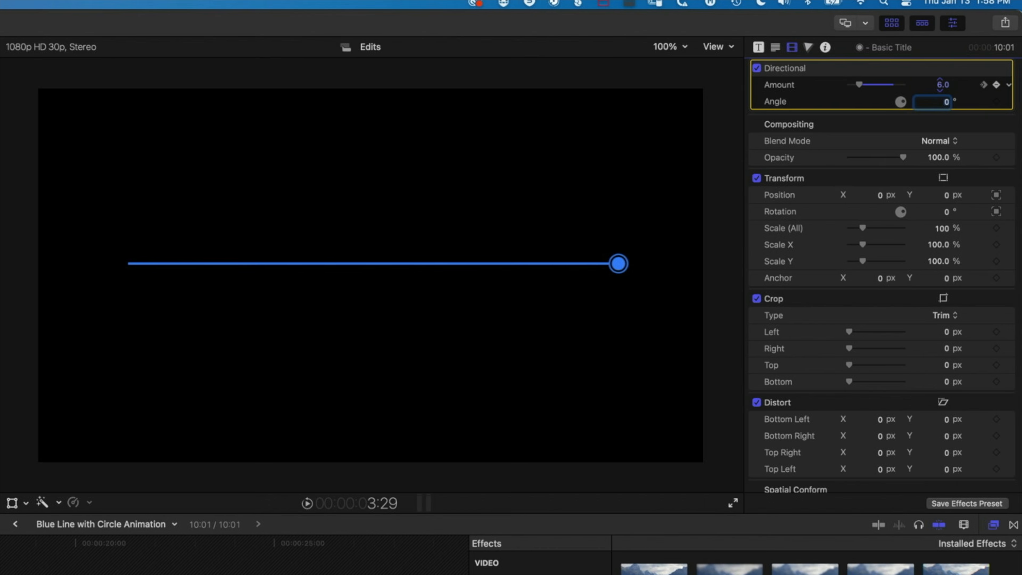
key("space")
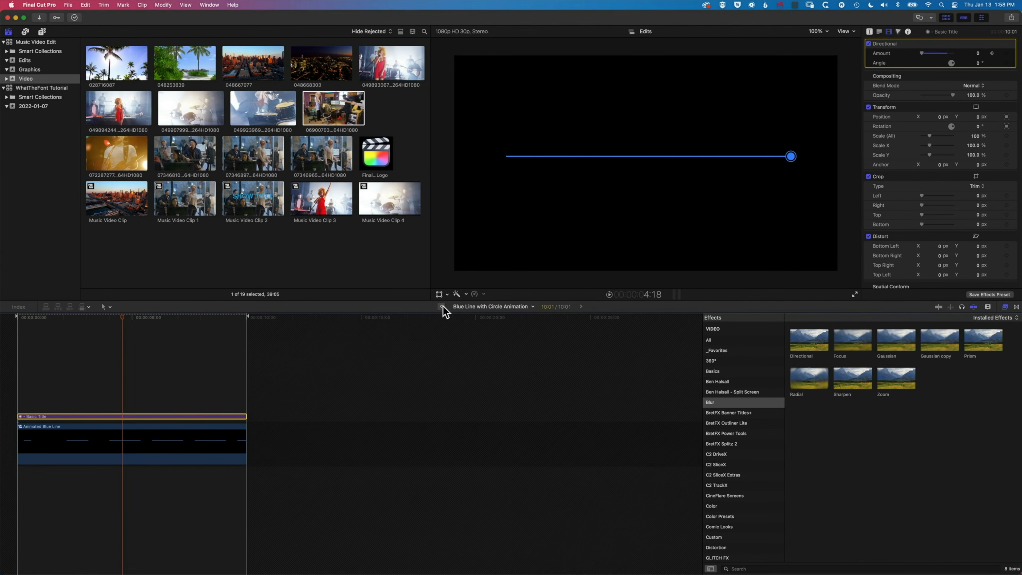
Return to the Lines Start Here timeline and duplicate the Blue Line with Circle Animation clip directly above itself.
left_click(442, 307)
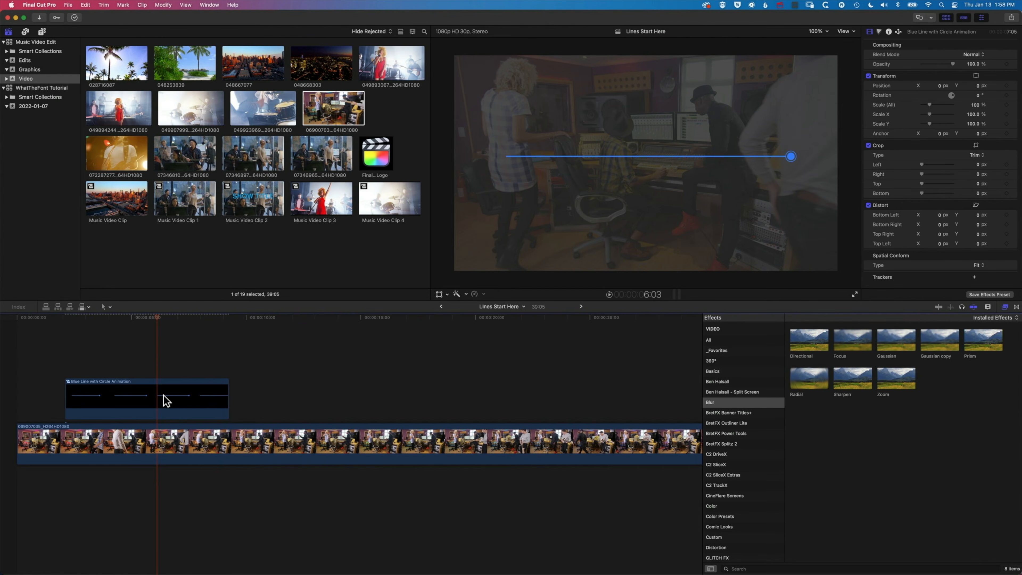
left_click(151, 404)
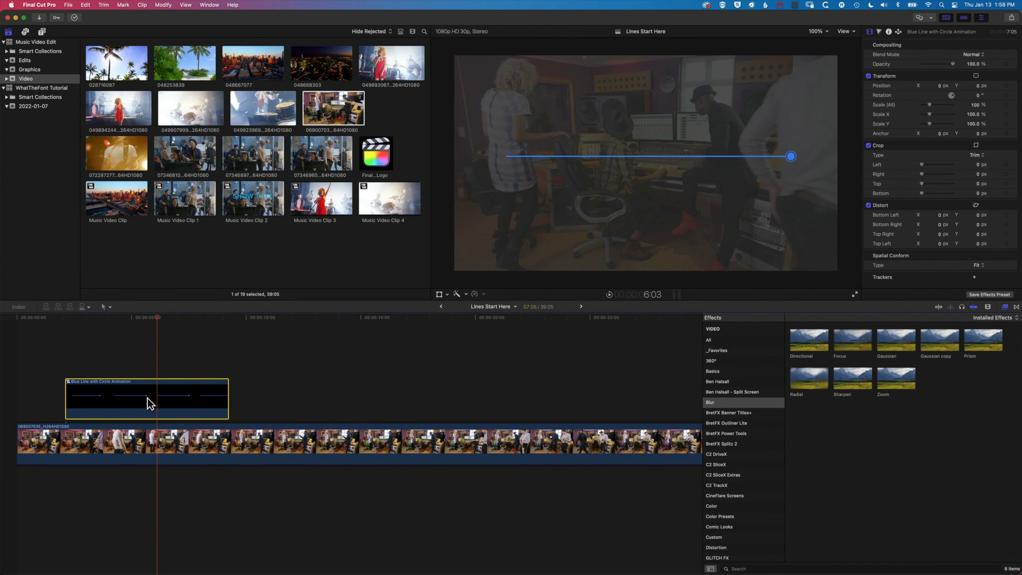
left_click_drag(147, 357, 148, 345)
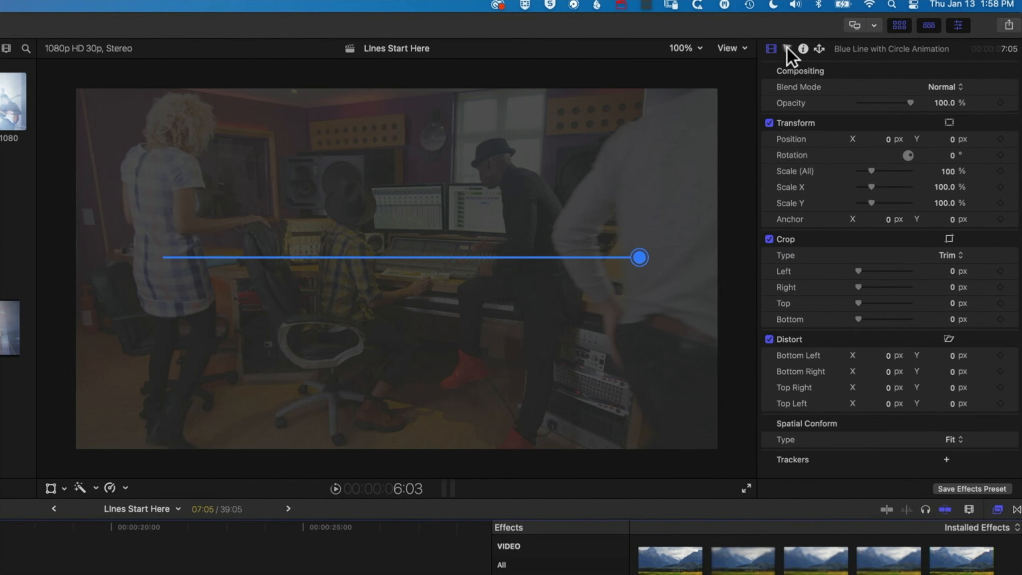
Recolor the upper line copy purple with a Color Board Global color of 298° at 97%.
left_click(787, 48)
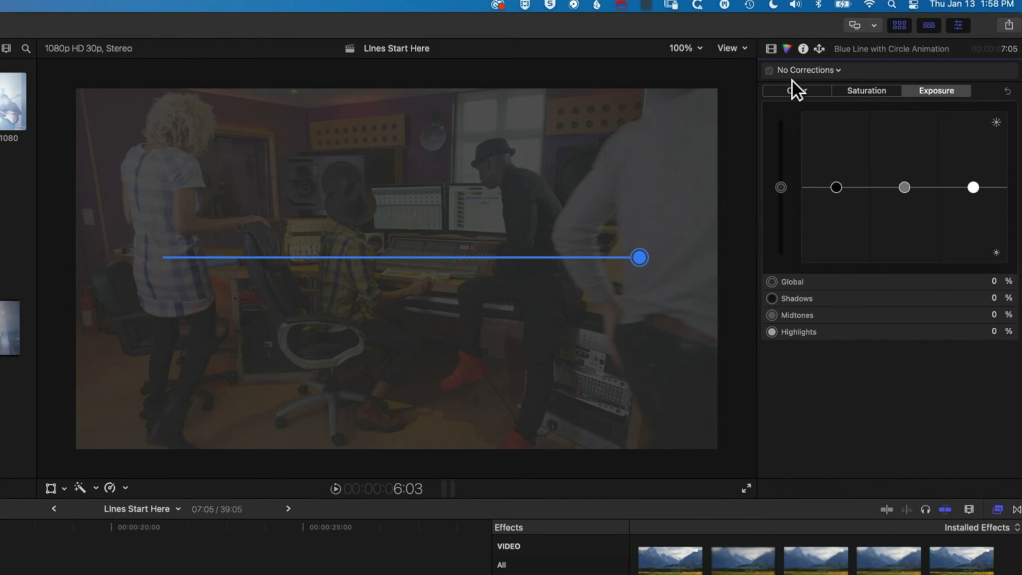
left_click(803, 92)
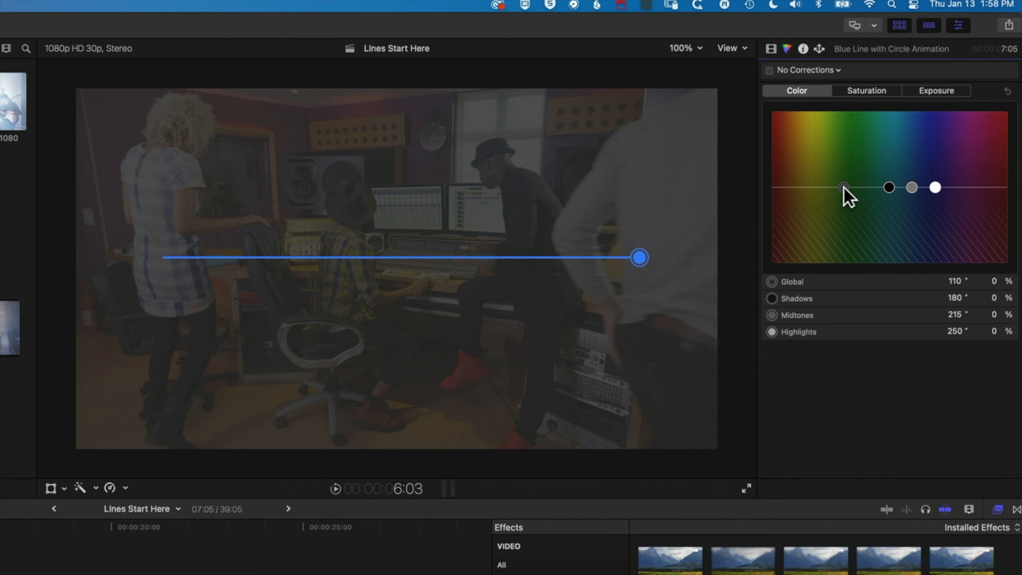
left_click_drag(845, 190, 963, 117)
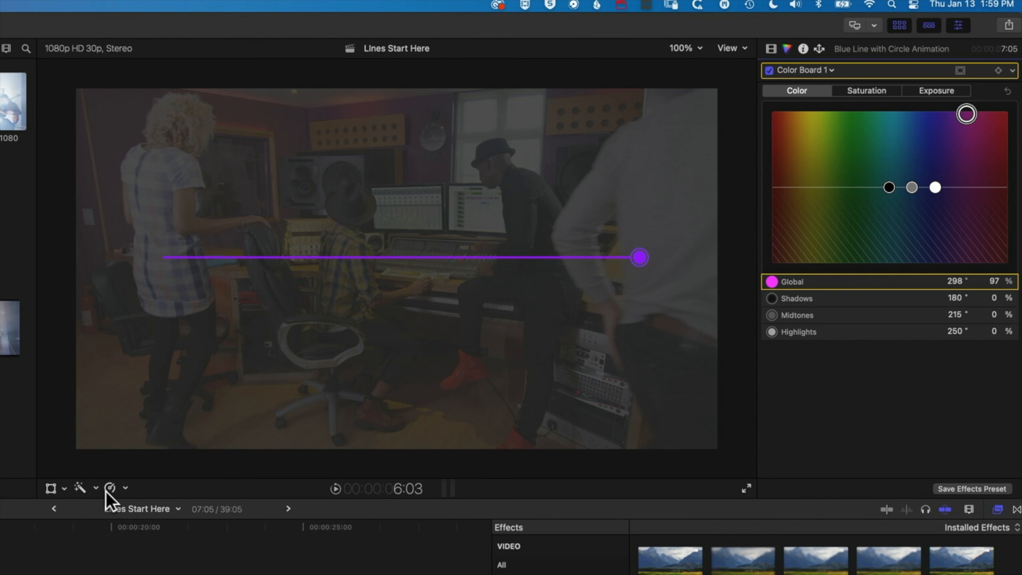
Move the purple line above the blue line in the frame and shift its clip slightly later in the timeline.
left_click(50, 488)
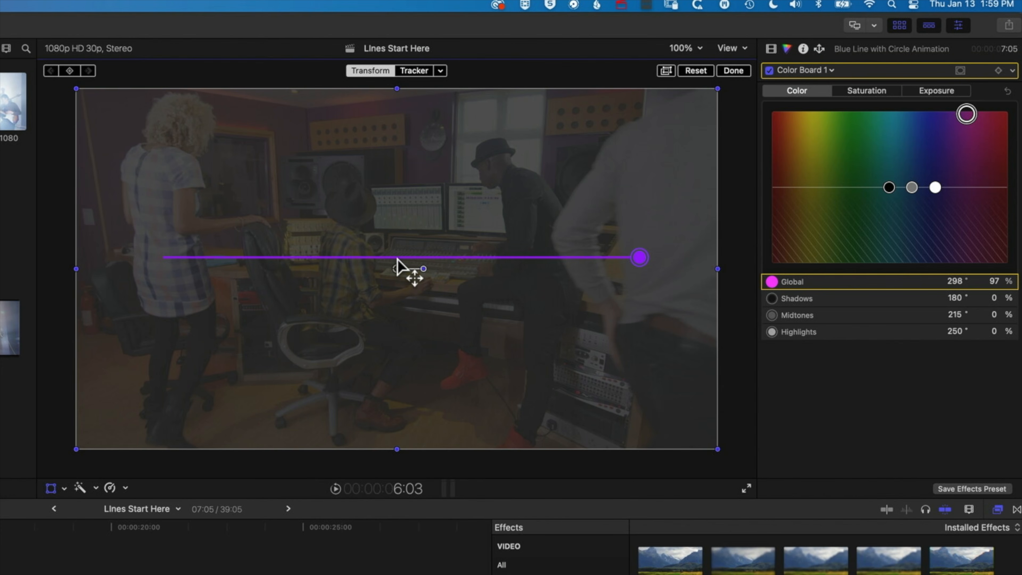
left_click_drag(398, 269, 398, 218)
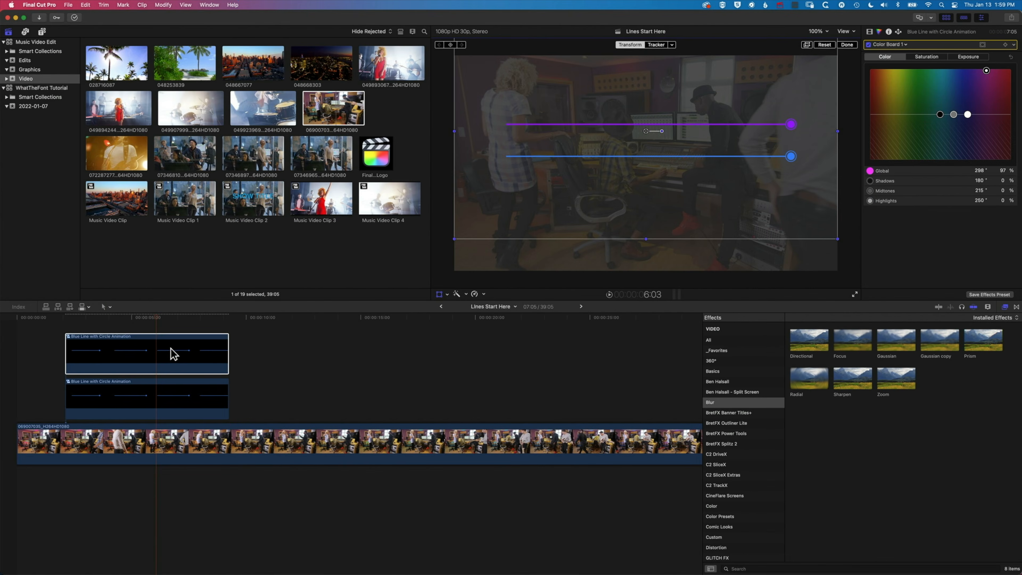
left_click_drag(157, 358, 166, 358)
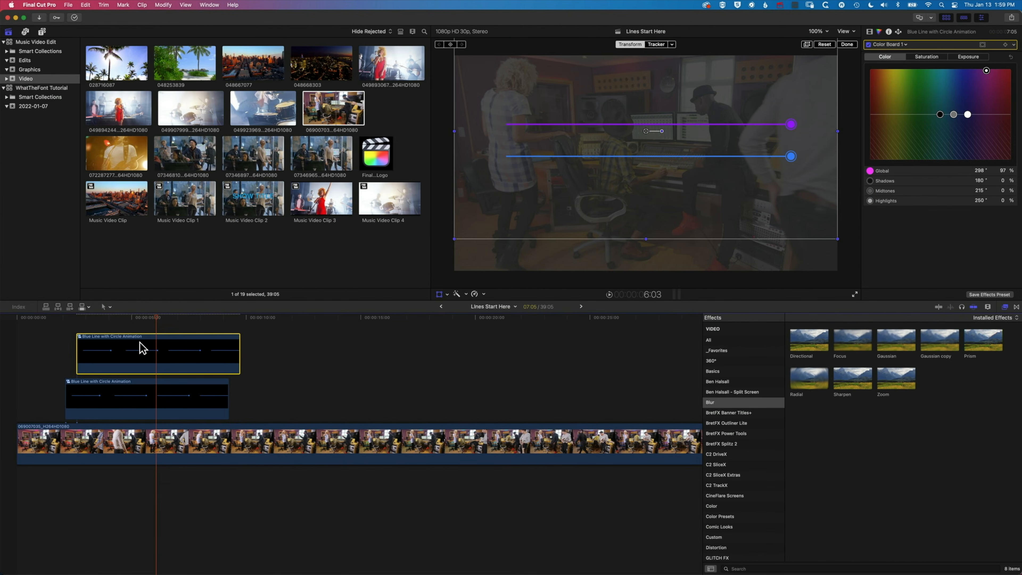
Play the timeline from just before the line clips to check the staggered blue and purple lines.
left_click(63, 315)
key("space")
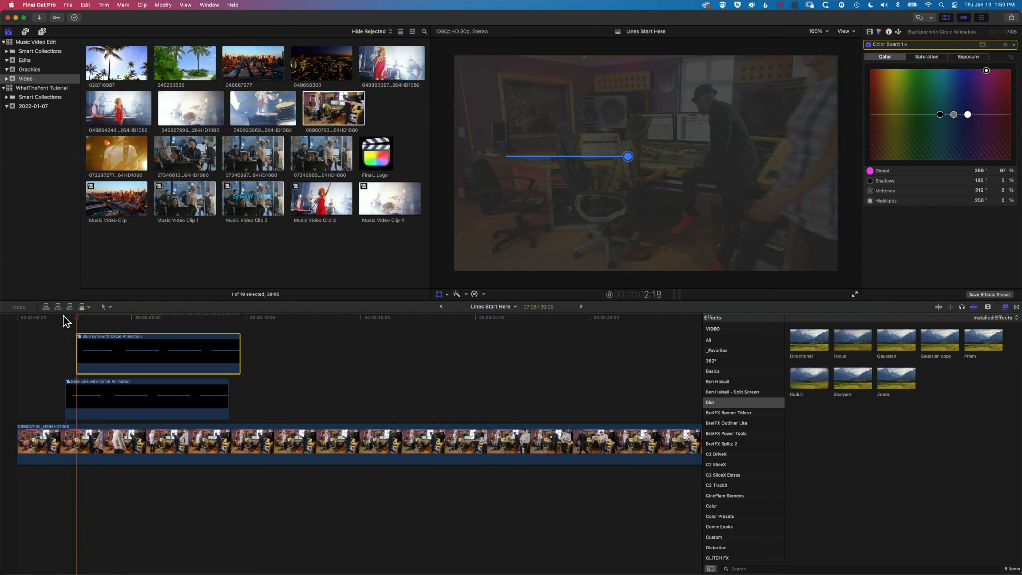
left_click(68, 315)
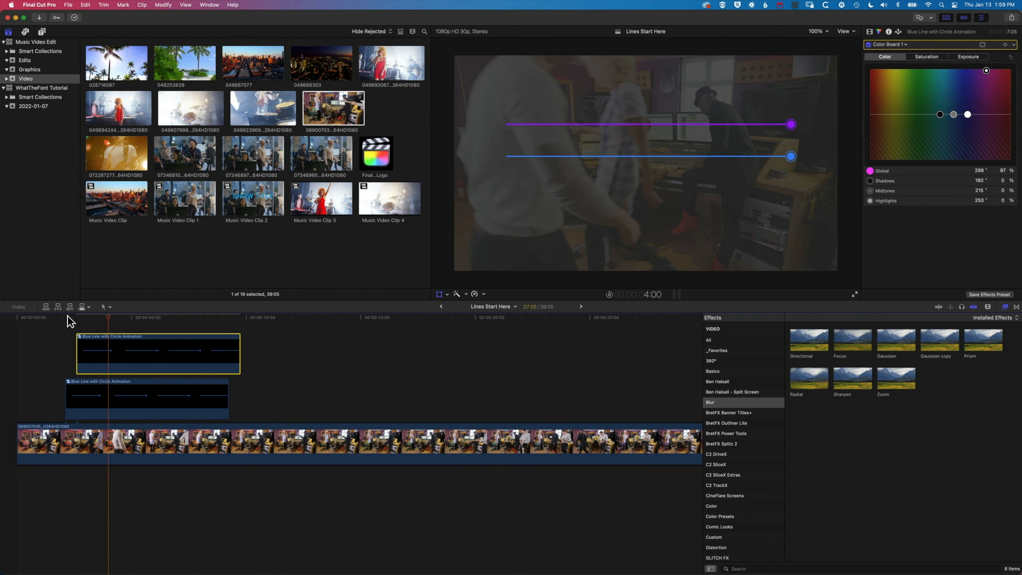
key("space")
Duplicate the purple line clip above with a slightly later start and move the copy below the blue line in the frame.
left_click_drag(112, 335, 142, 346)
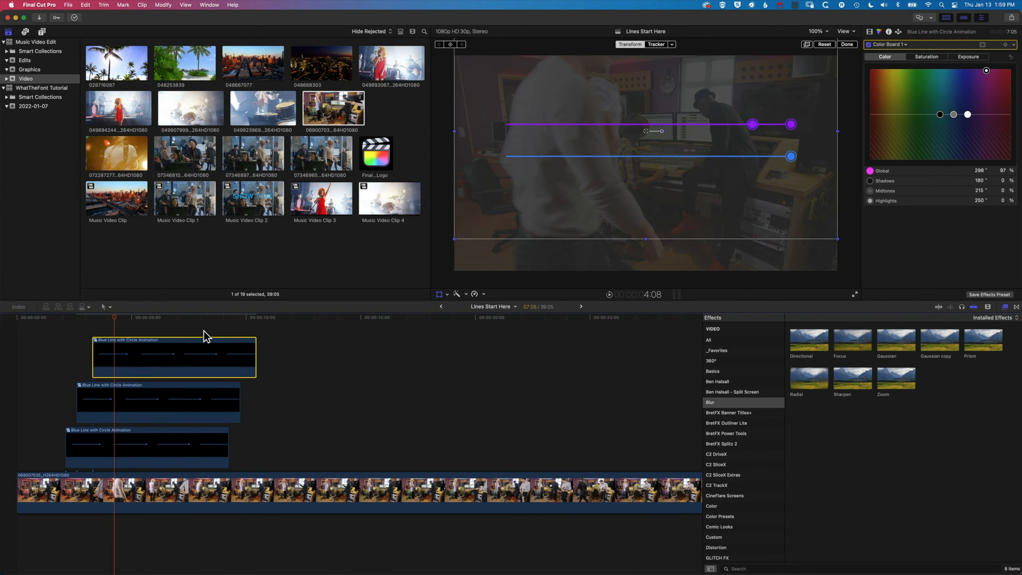
left_click_drag(643, 121, 645, 194)
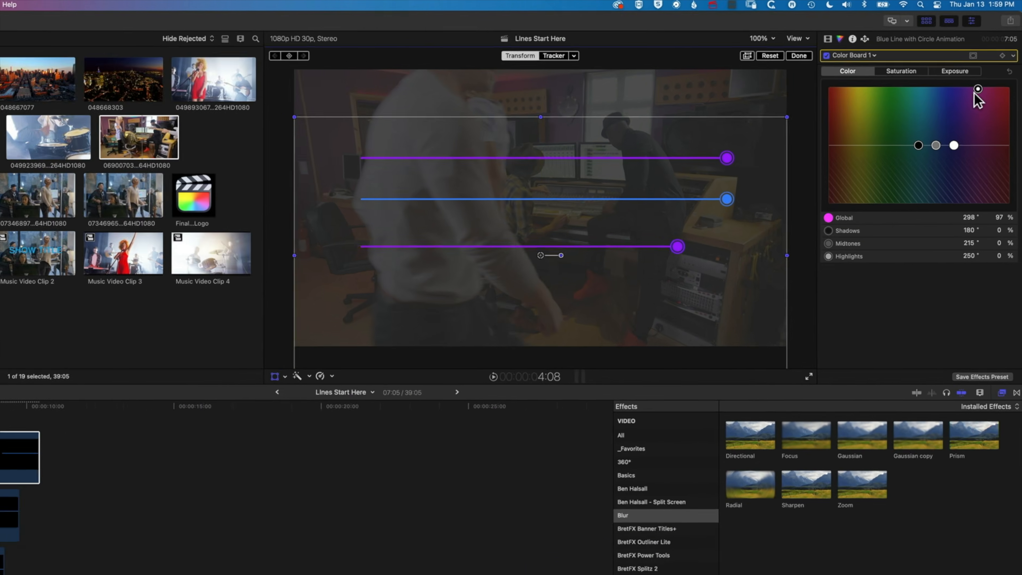
Recolor the lowest line yellow-green with Global 54° at 95%, Midtones 49° at 100% and raised global saturation, and play the three lines.
left_click_drag(986, 70, 899, 75)
left_click_drag(818, 113, 806, 113)
left_click(859, 92)
left_click_drag(781, 187, 785, 133)
left_click(797, 91)
left_click_drag(912, 187, 804, 113)
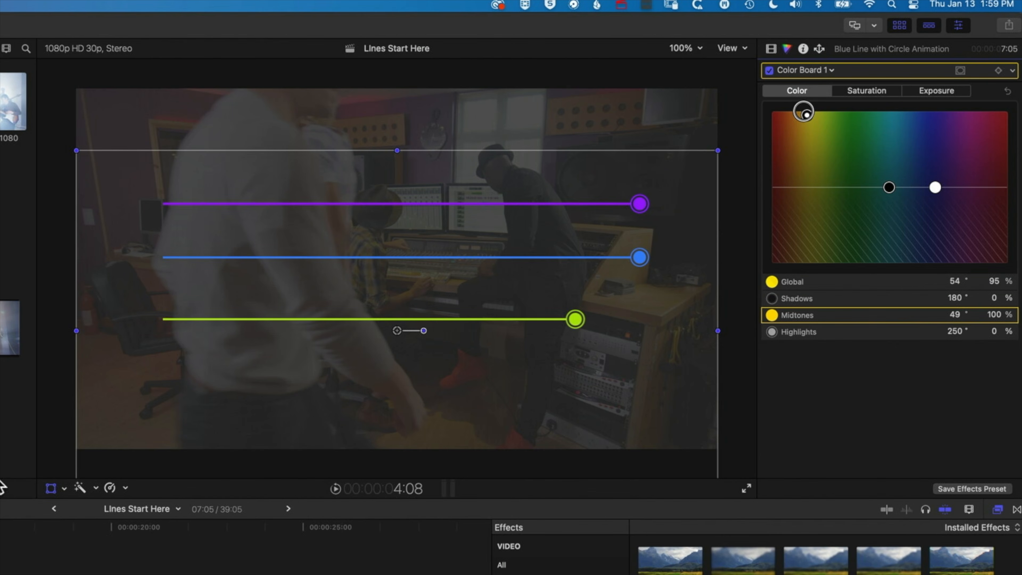
key("space")
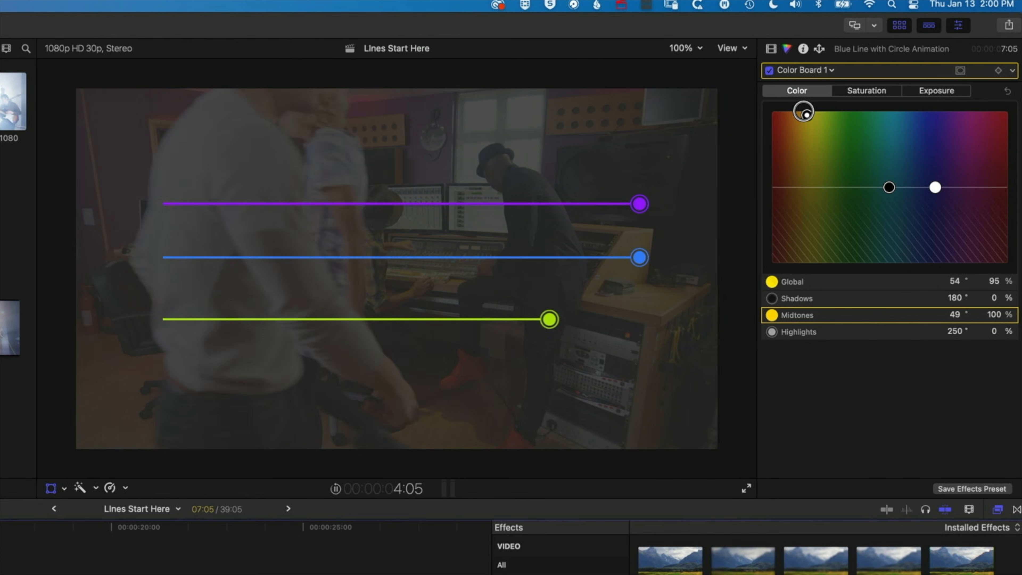
key("space")
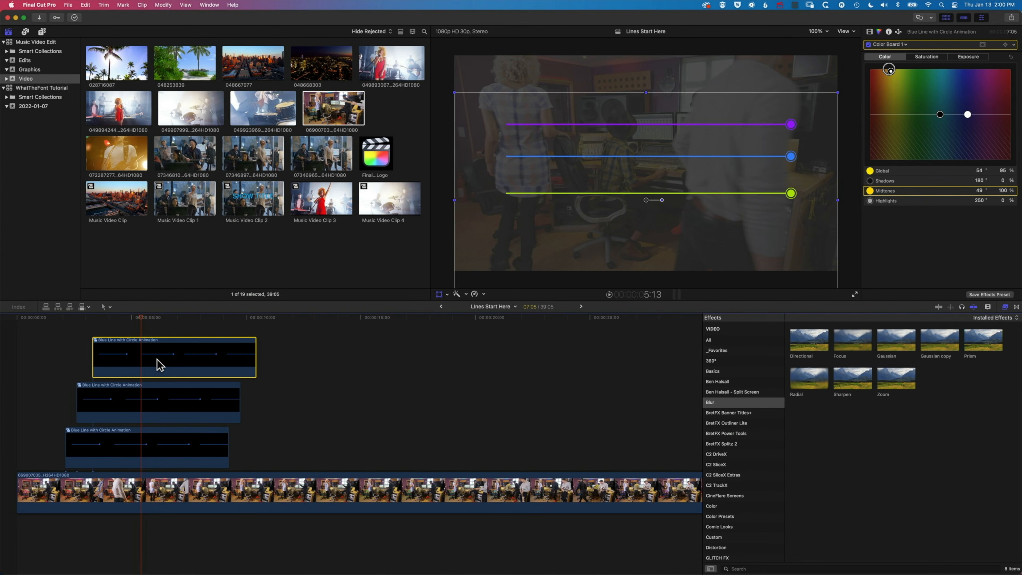
Open the topmost line compound clip and replace the Basic Title's circle with the Black Right-Pointing Pointer character.
double_click(159, 366)
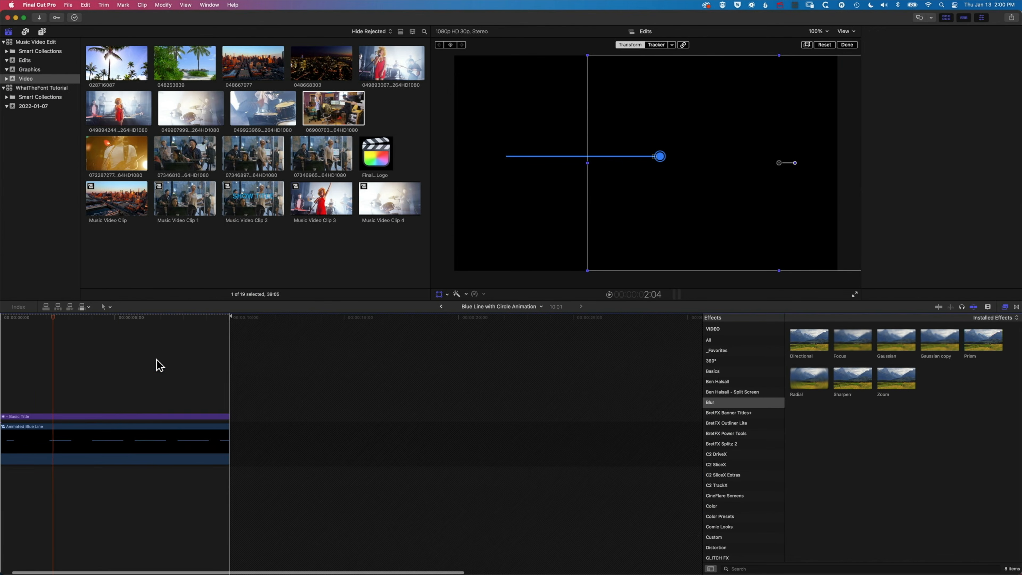
left_click(24, 417)
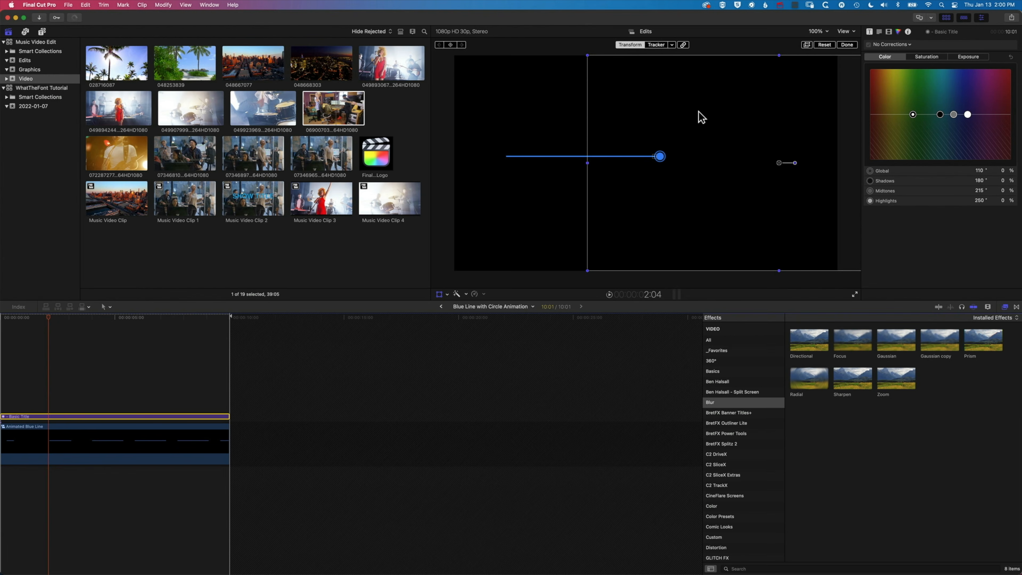
left_click(439, 294)
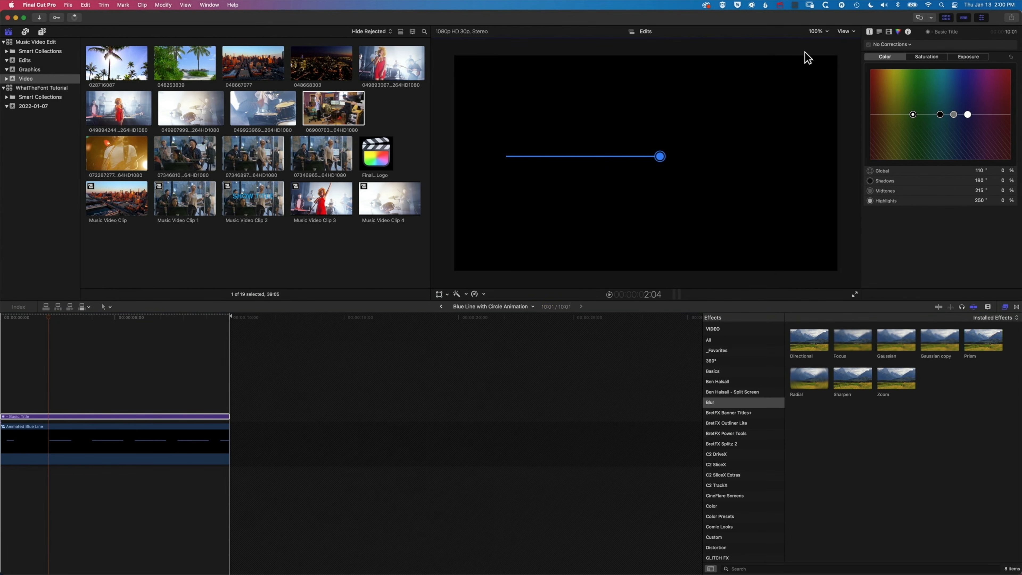
left_click(879, 31)
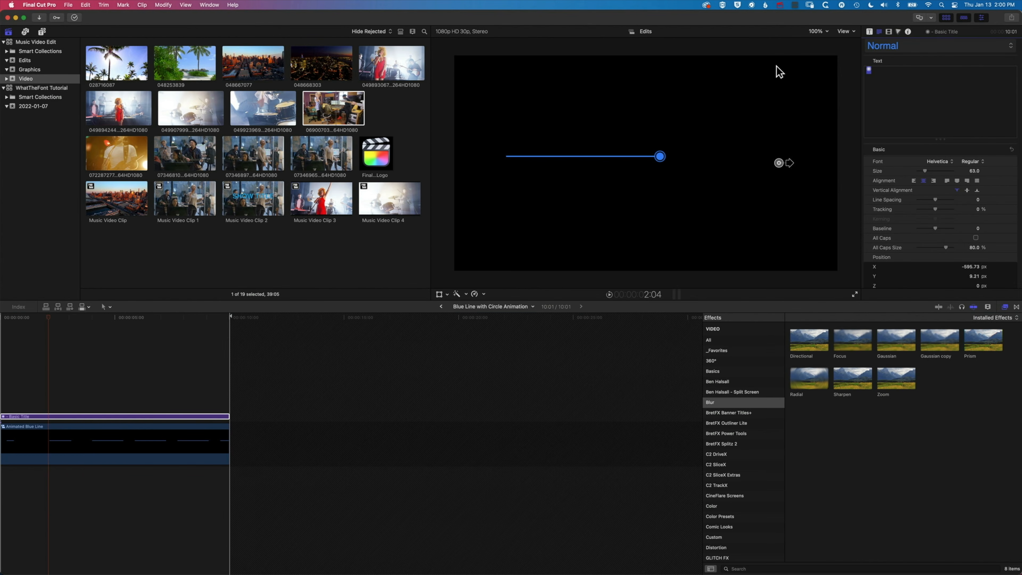
key("ctrl+super+space")
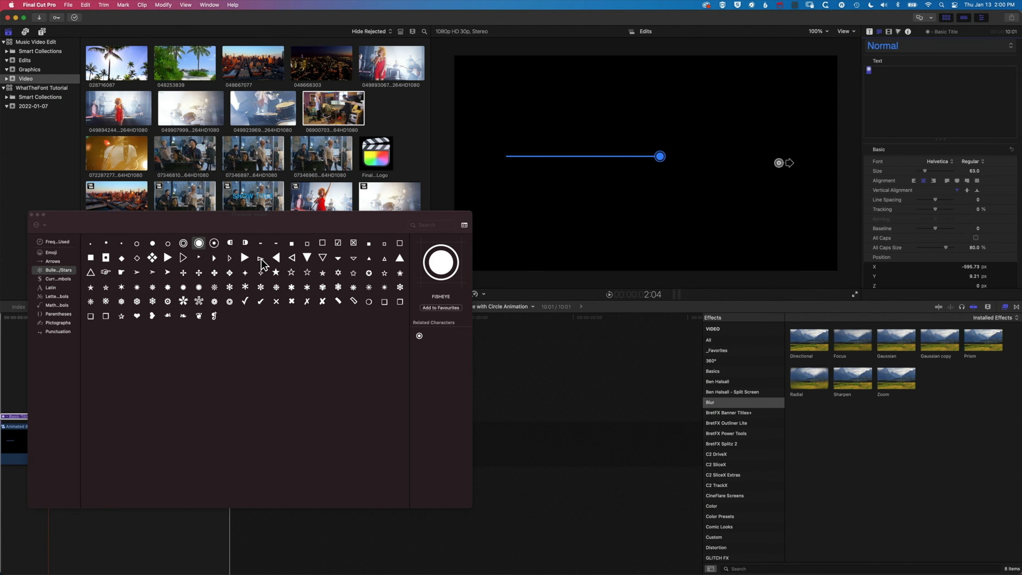
double_click(245, 258)
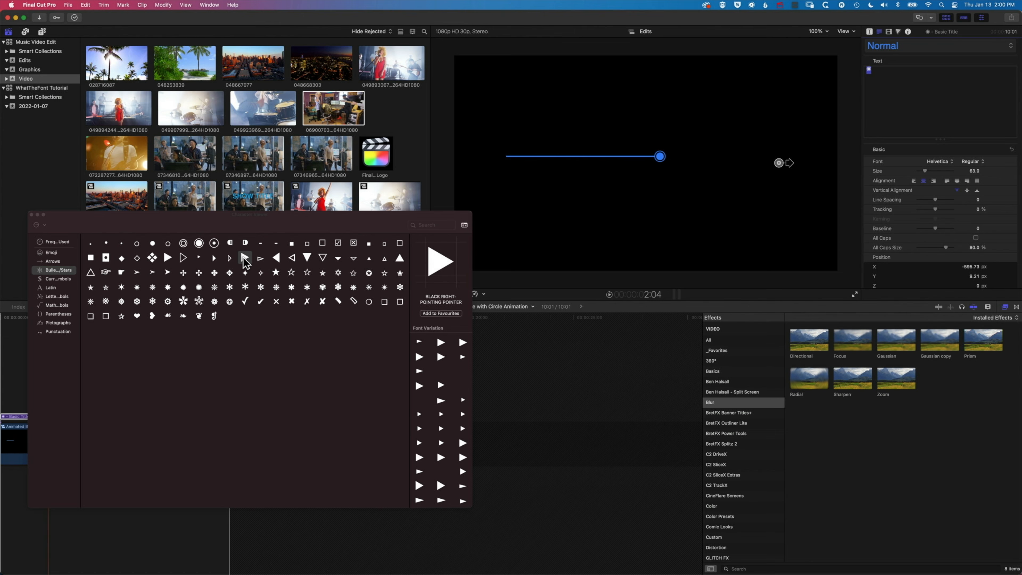
left_click(32, 215)
With the viewer at 400%, nudge the arrowhead onto the line's end at about X -601 px, Y 9 px.
left_click(820, 32)
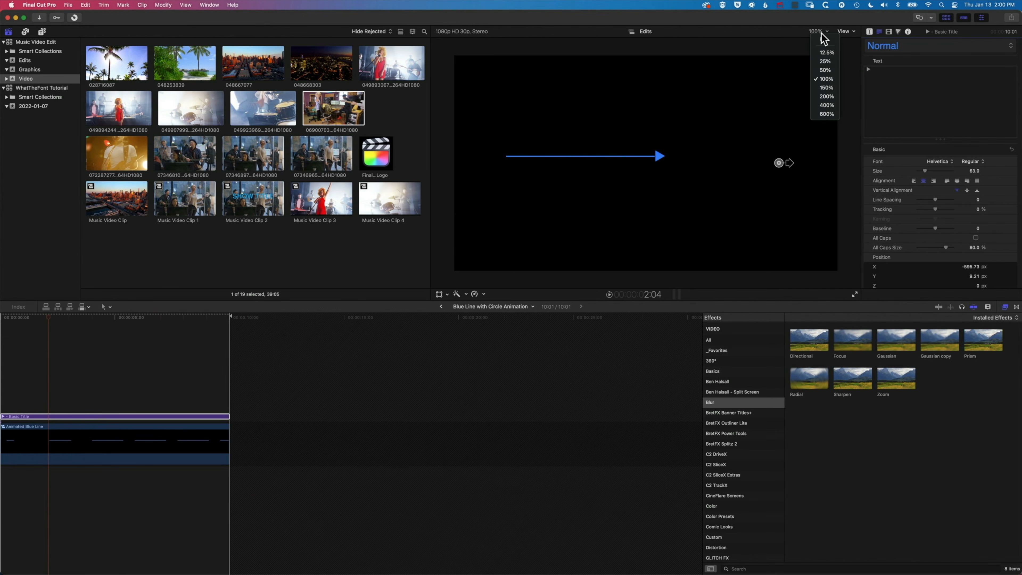
left_click(826, 105)
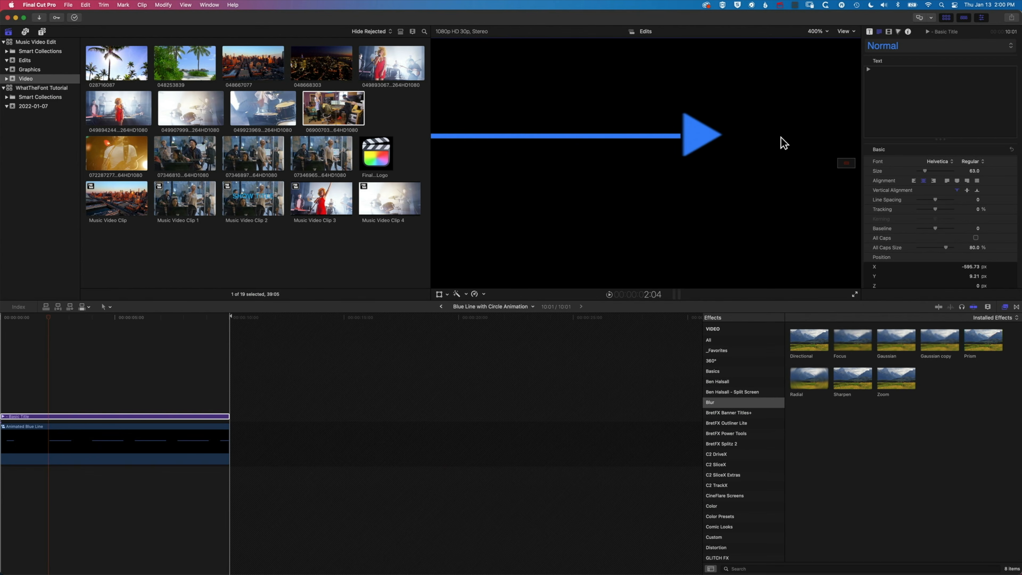
left_click_drag(693, 141, 690, 142)
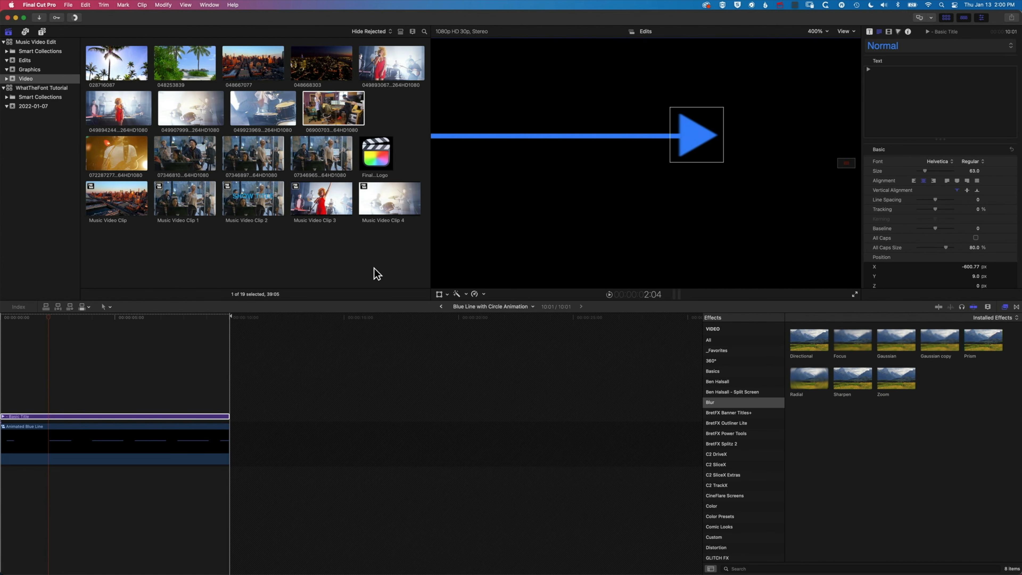
Return to the Lines Start Here timeline and play the three staggered arrow lines with the whole frame in view.
left_click(441, 307)
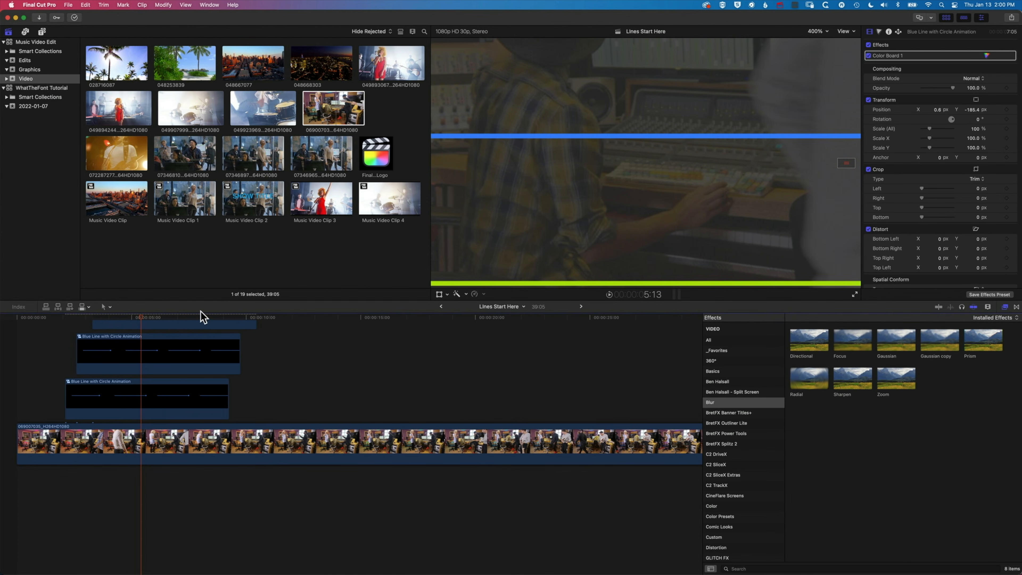
left_click(143, 318)
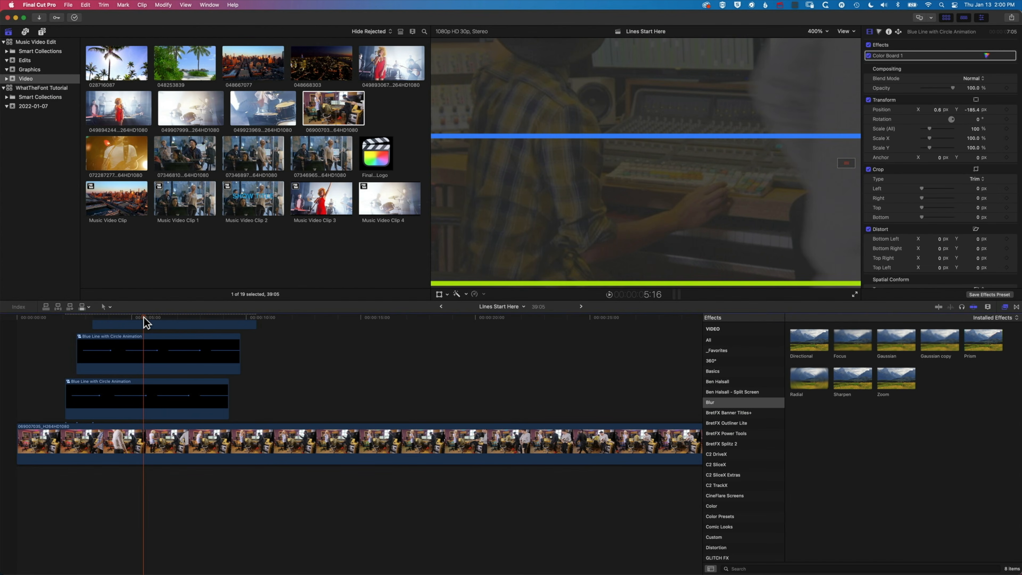
left_click(820, 32)
left_click(823, 110)
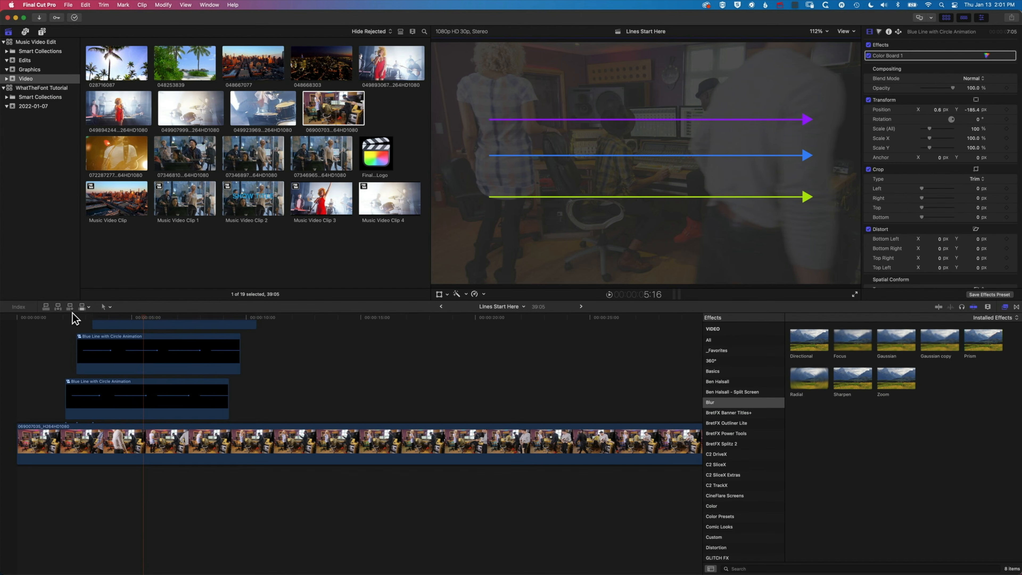
left_click(61, 314)
key("space")
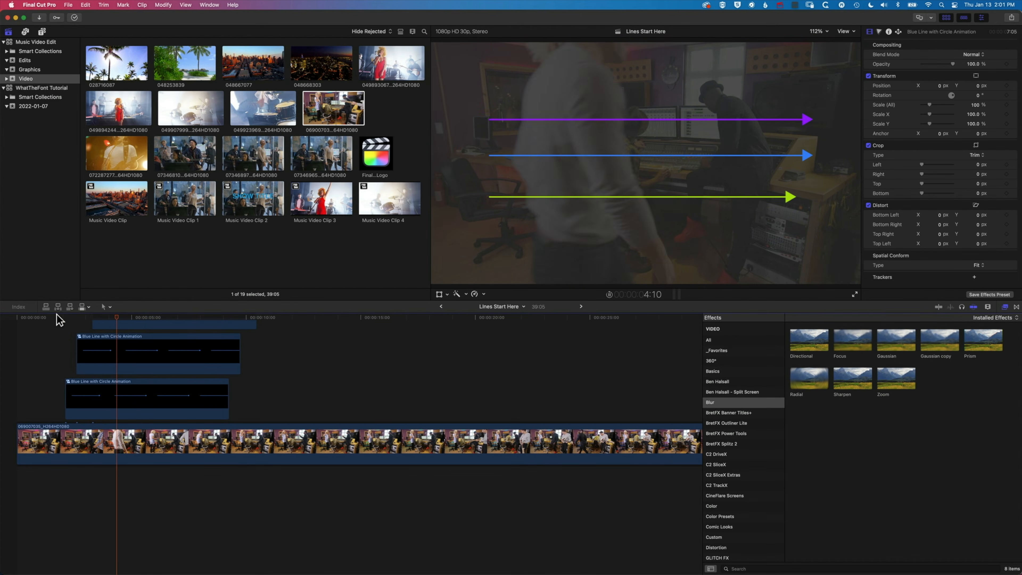
key("space")
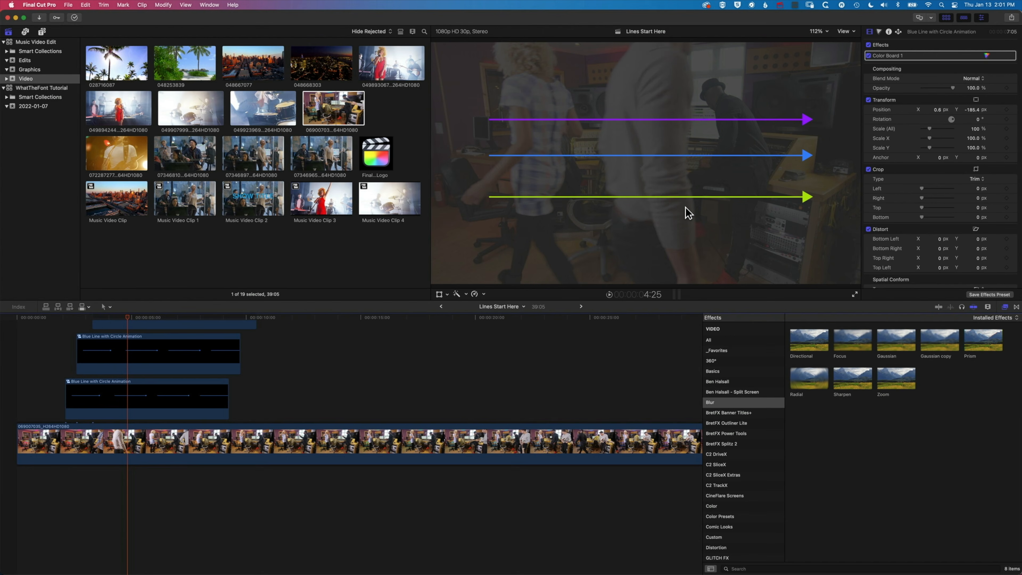
Open the Blue Line with Circle Animation compound clip from the Edits event and copy its Basic Title and Animated Blue Line layers.
left_click(32, 60)
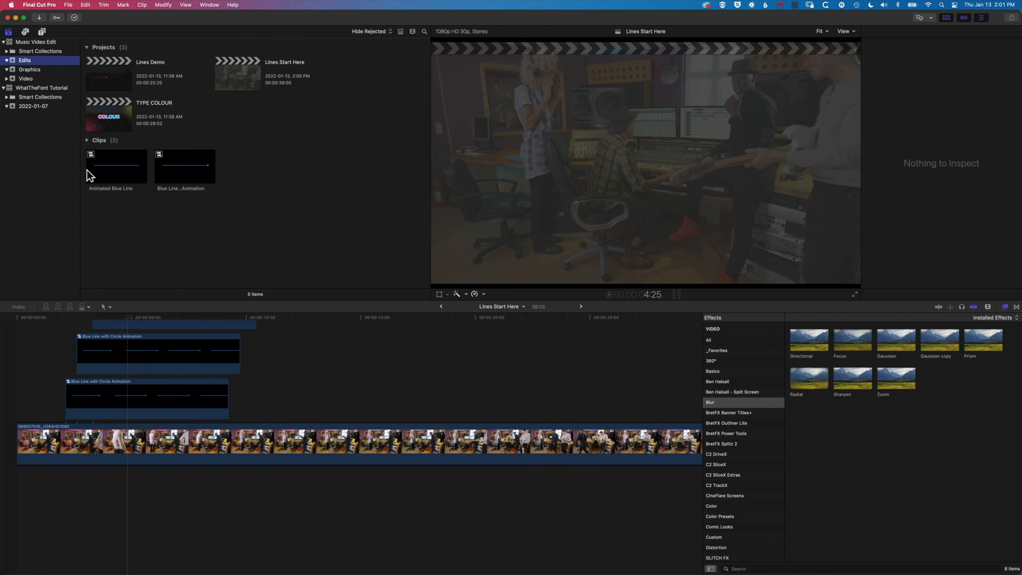
left_click(182, 179)
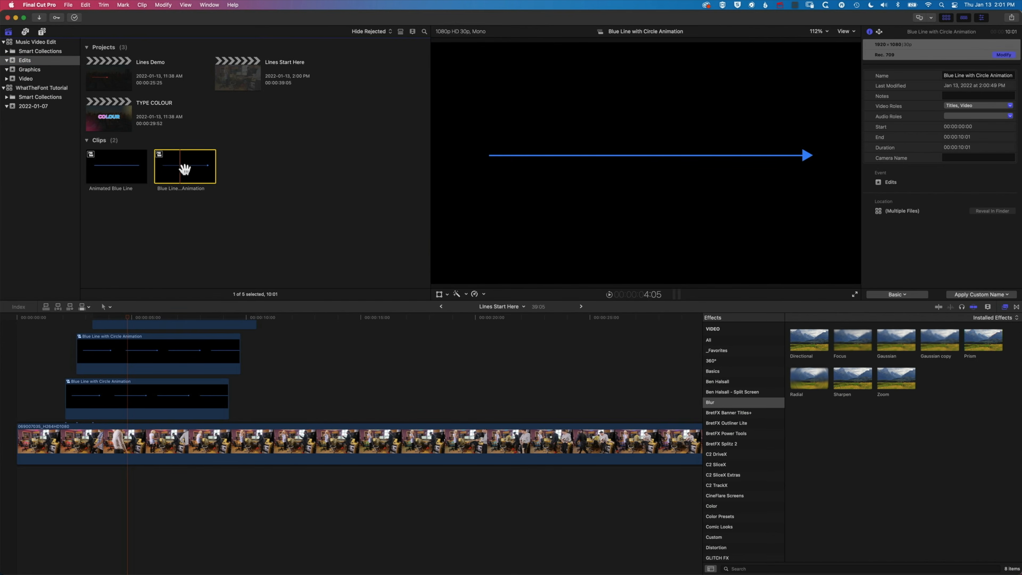
double_click(185, 169)
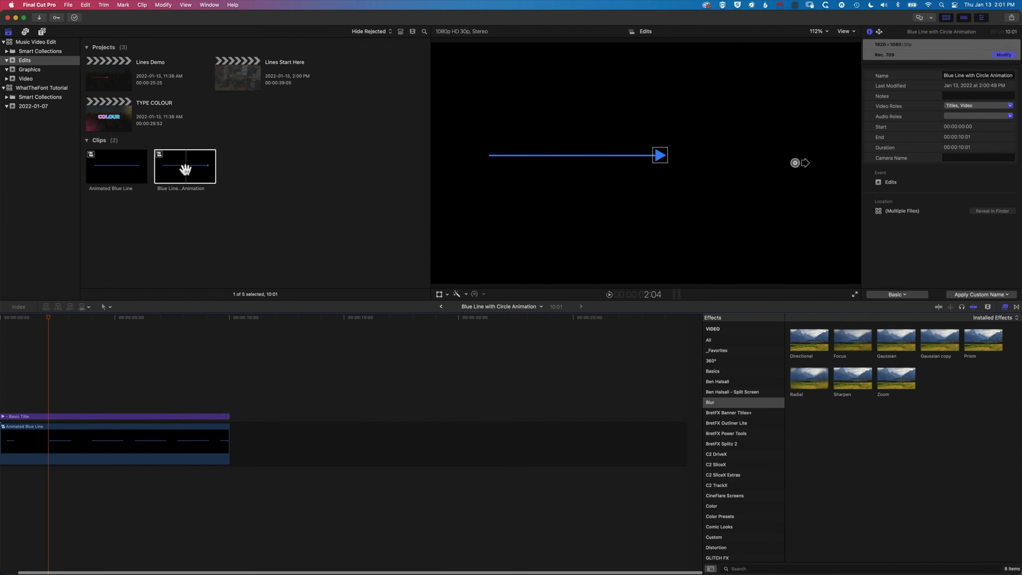
left_click_drag(169, 384, 101, 453)
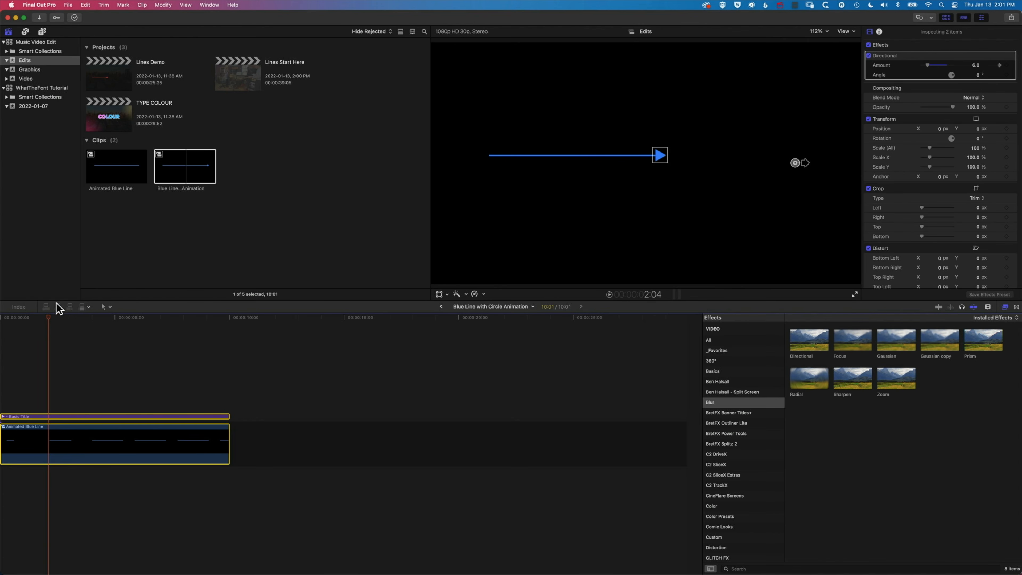
left_click_drag(48, 319, 98, 336)
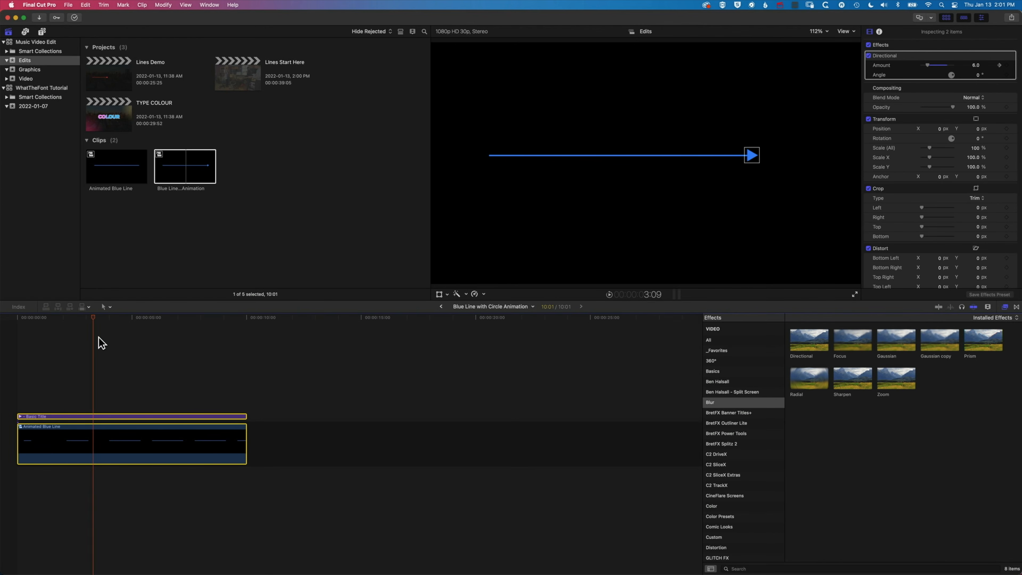
Paste the copied layers as connected clips at 13:07 in the Lines Start Here timeline.
left_click(441, 307)
left_click(321, 317)
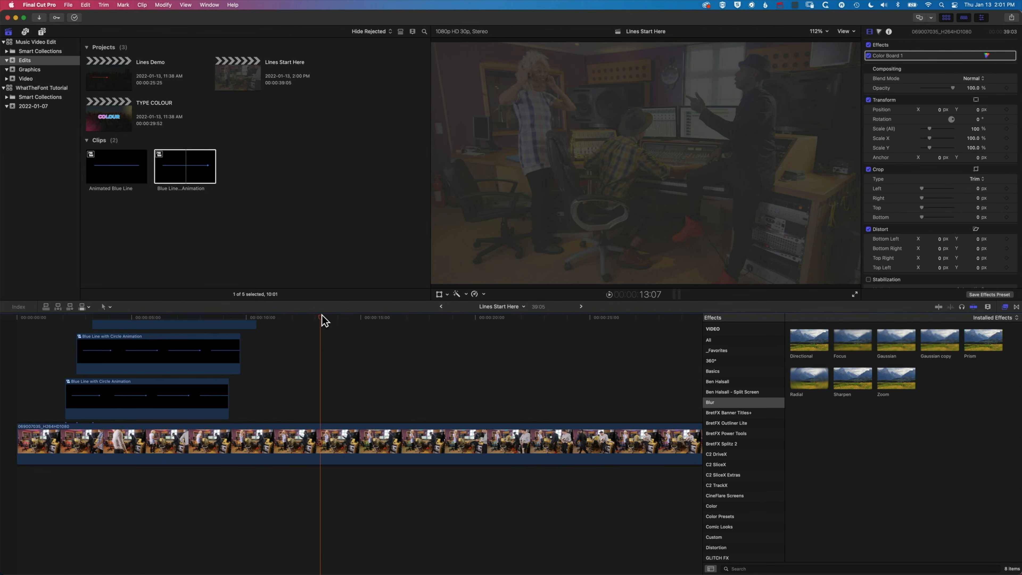
key("alt+v")
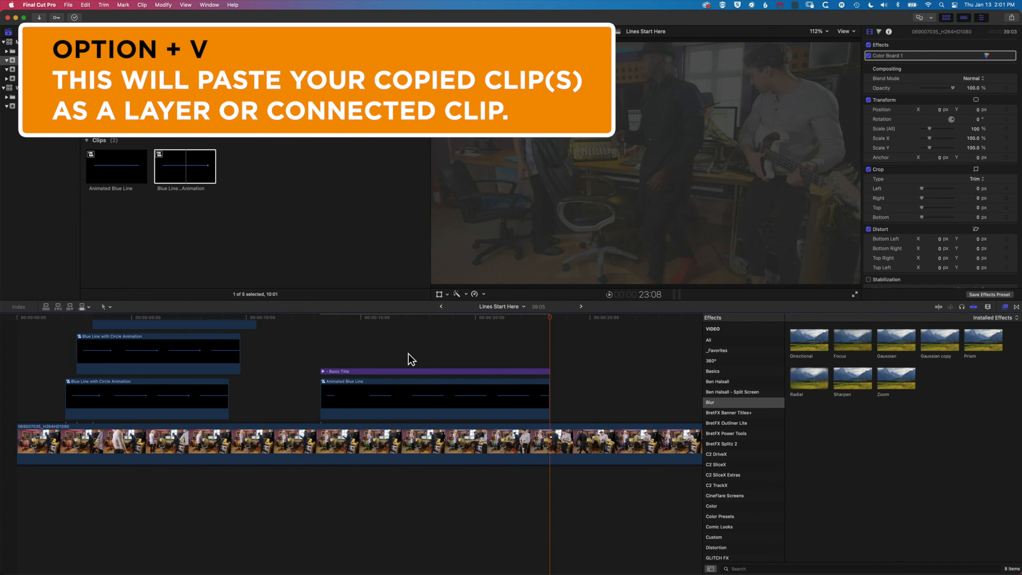
Group the pasted title and line into a compound clip named Animate Line and Square in the Edits event.
left_click_drag(388, 354, 433, 400)
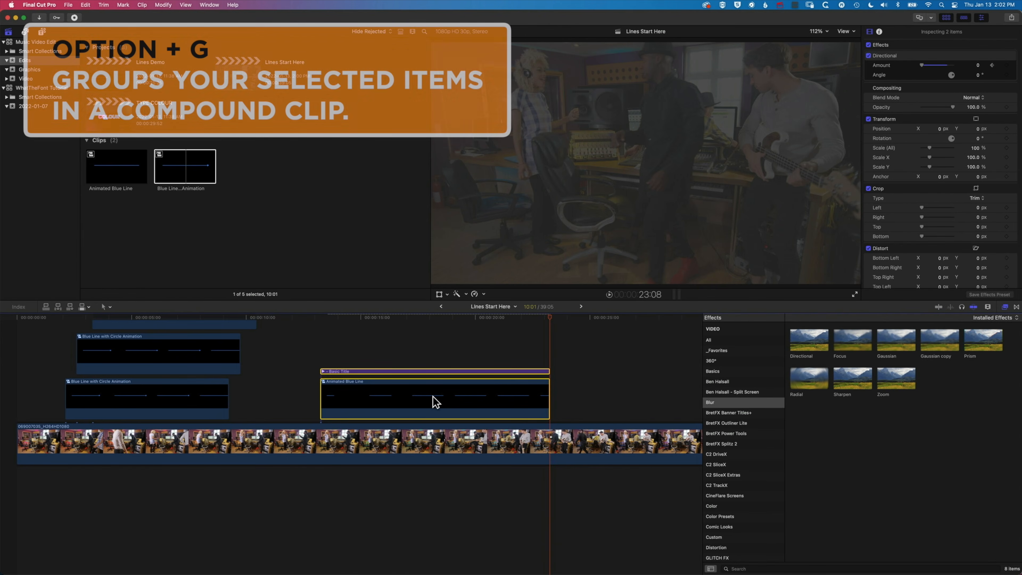
key("alt+g")
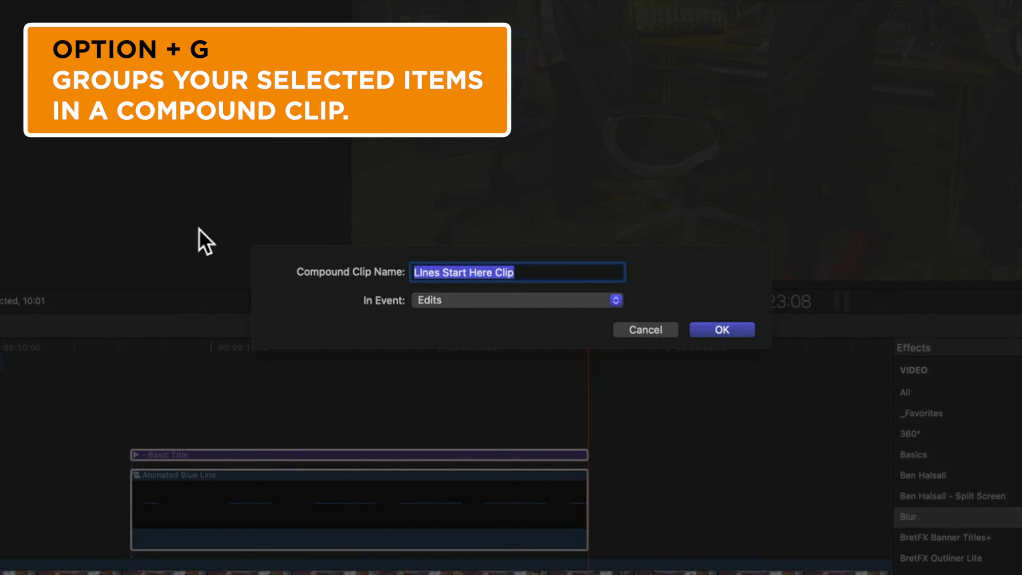
type("A")
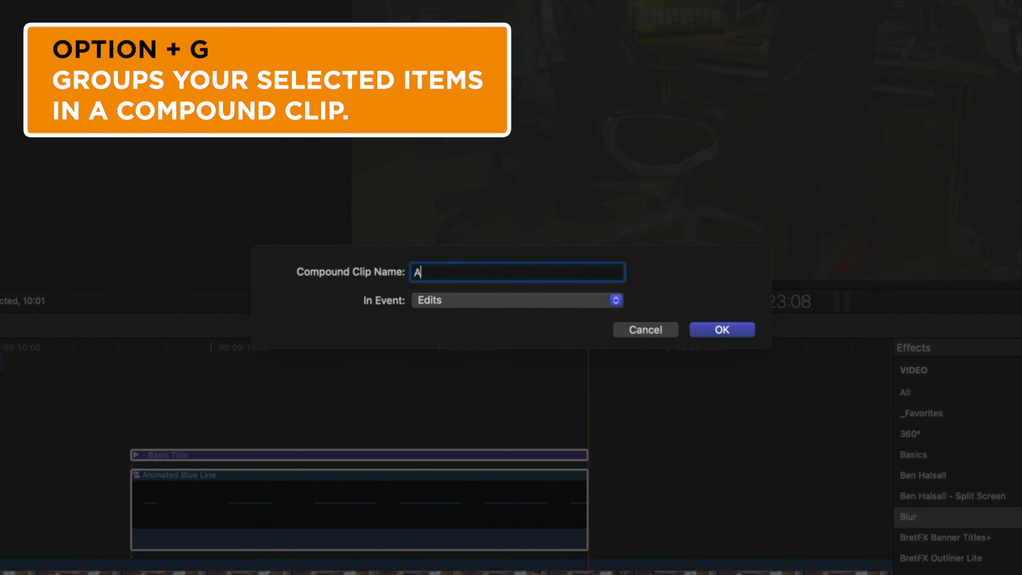
type("nimate LIne and Square")
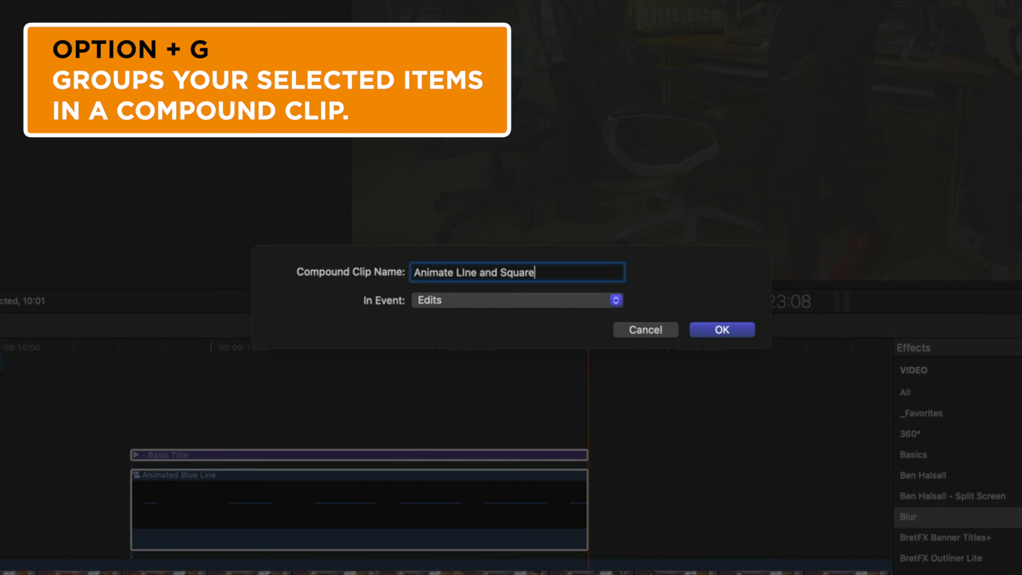
left_click(720, 332)
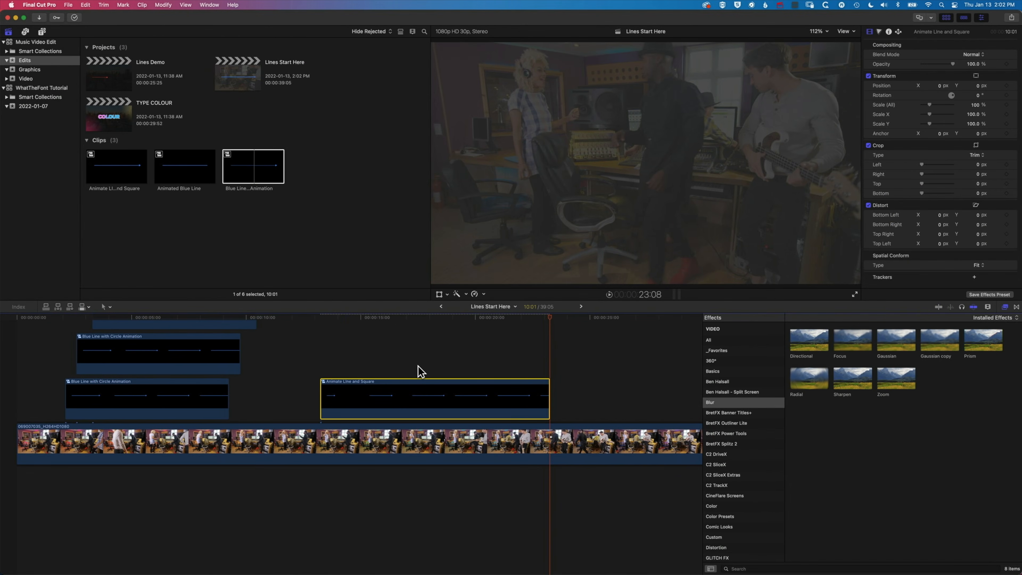
Open the Animate Line and Square clip and replace the Basic Title's arrowhead with the White Medium Square character.
double_click(420, 390)
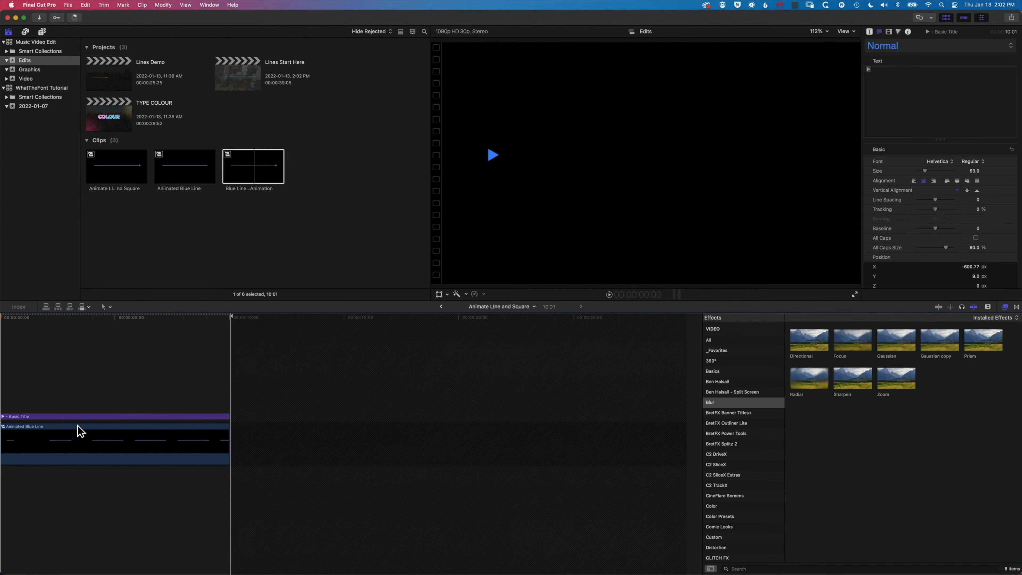
left_click(67, 318)
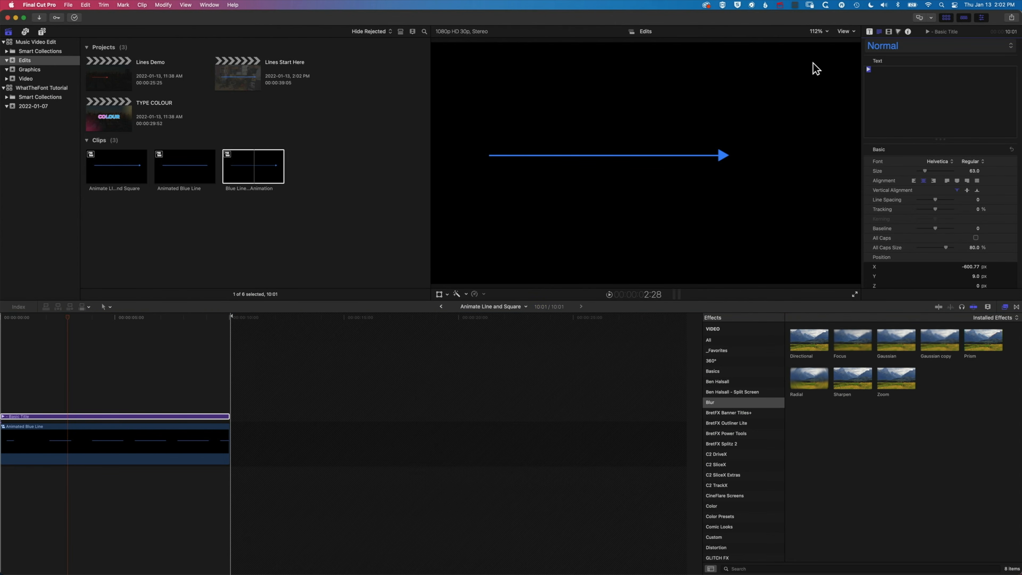
key("ctrl+super+space")
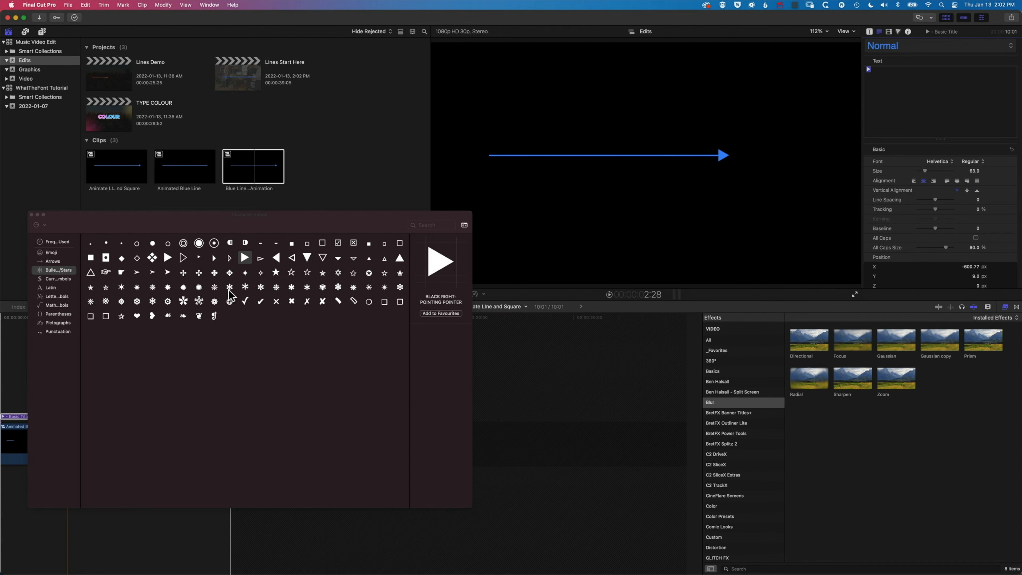
double_click(399, 243)
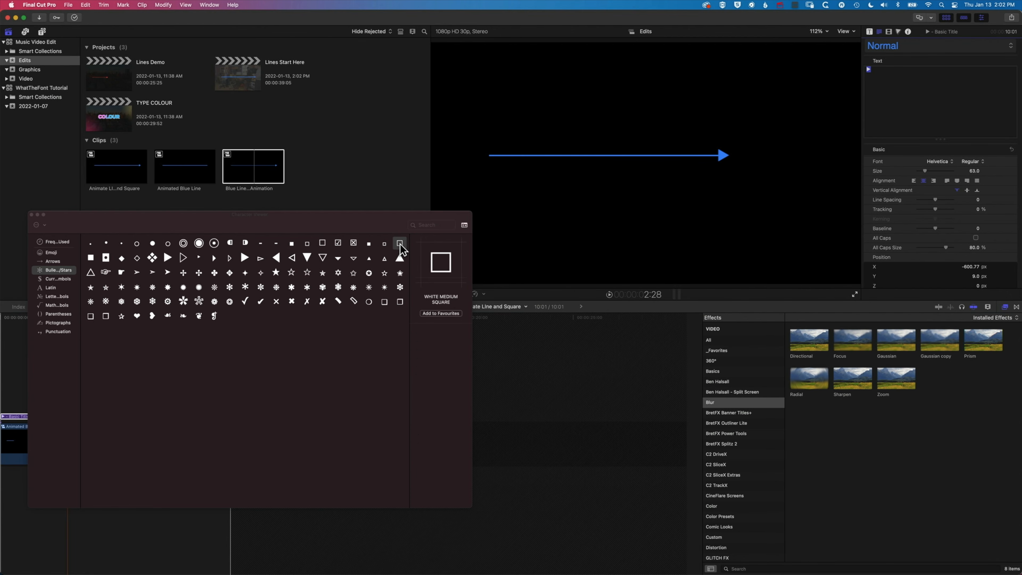
left_click(32, 215)
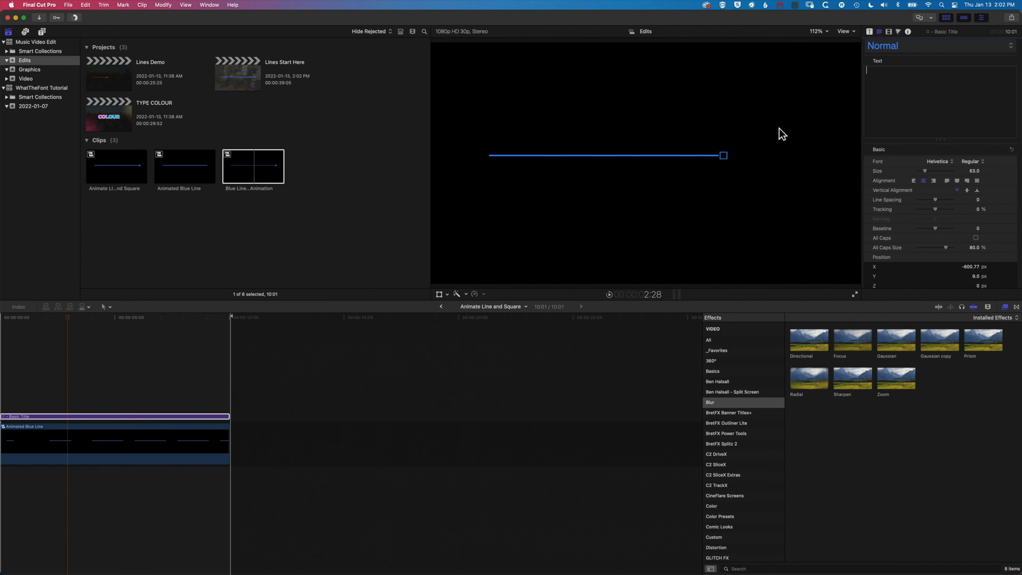
With the viewer at 400%, nudge the square onto the line's end at about X -607.6 px, Y 9.65 px, then fit the whole frame.
left_click(817, 31)
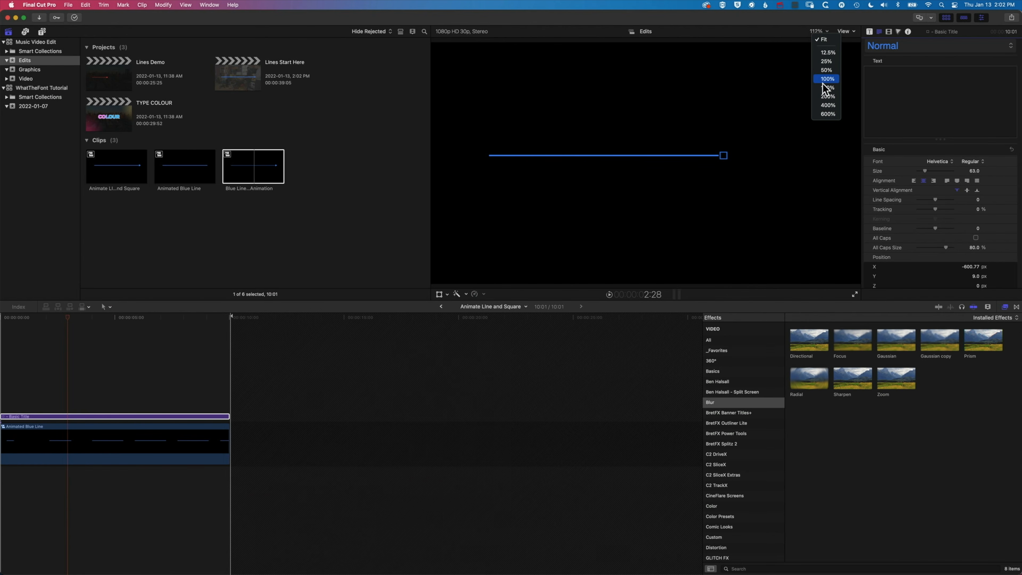
left_click(824, 106)
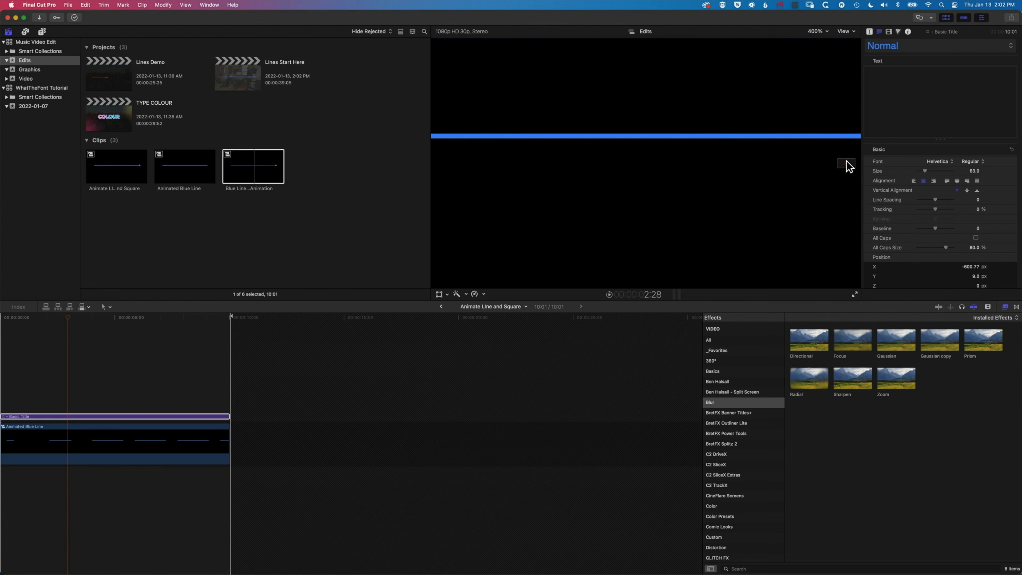
left_click_drag(846, 162, 849, 162)
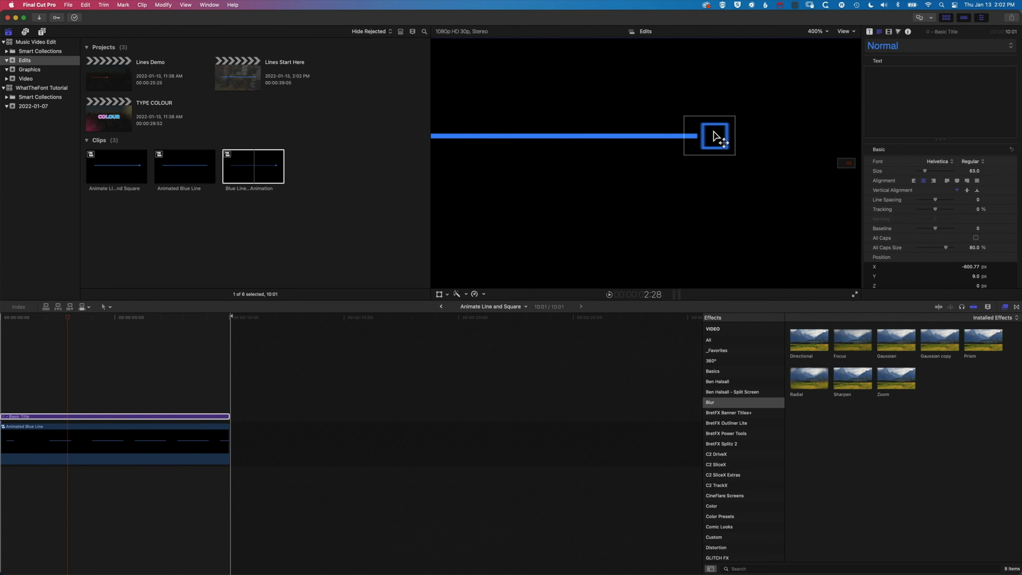
left_click_drag(714, 137, 708, 136)
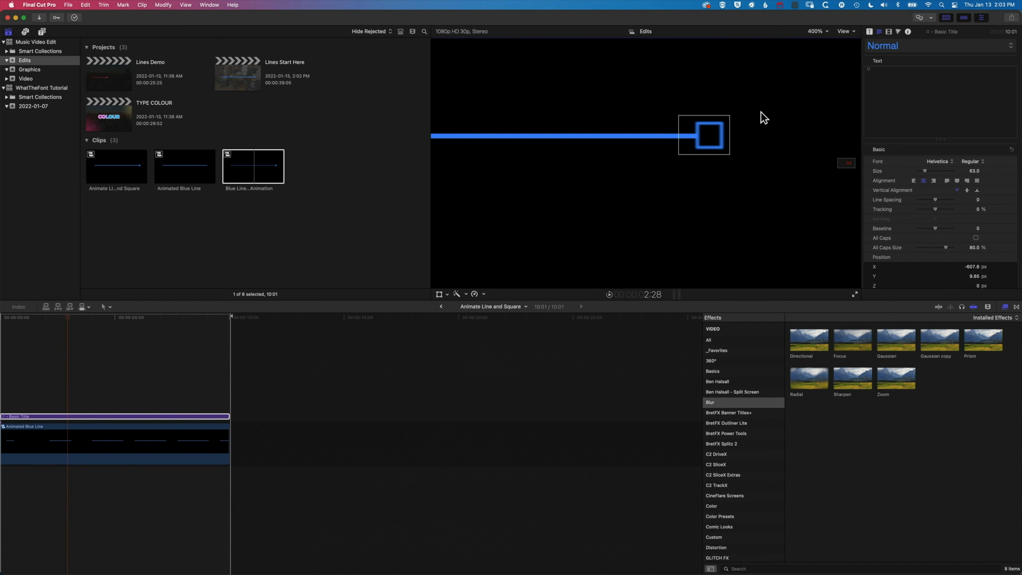
left_click(821, 31)
left_click(813, 43)
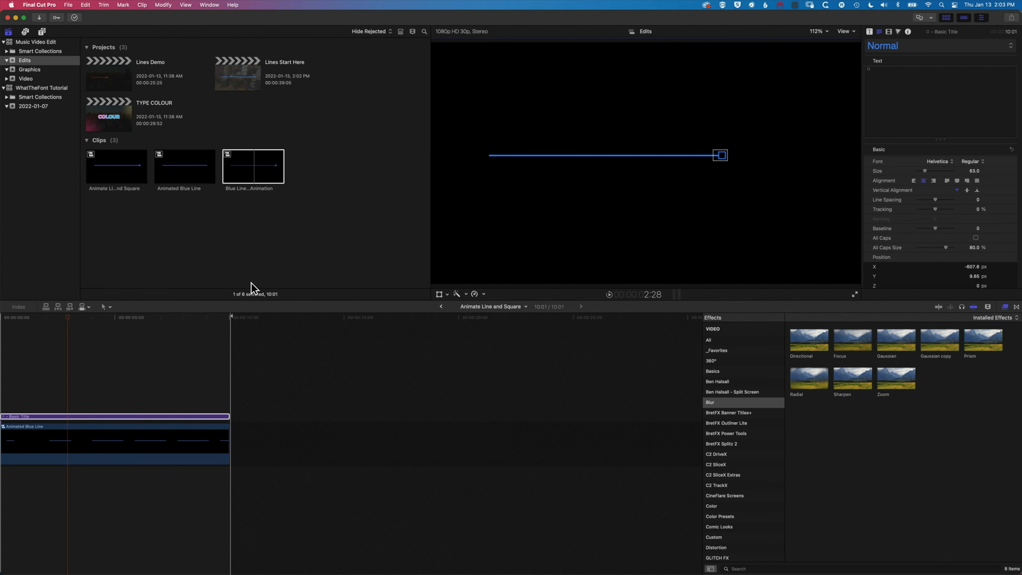
Return to the Lines Start Here timeline and duplicate the Animate Line and Square clip above the original, starting about one second later.
left_click(442, 307)
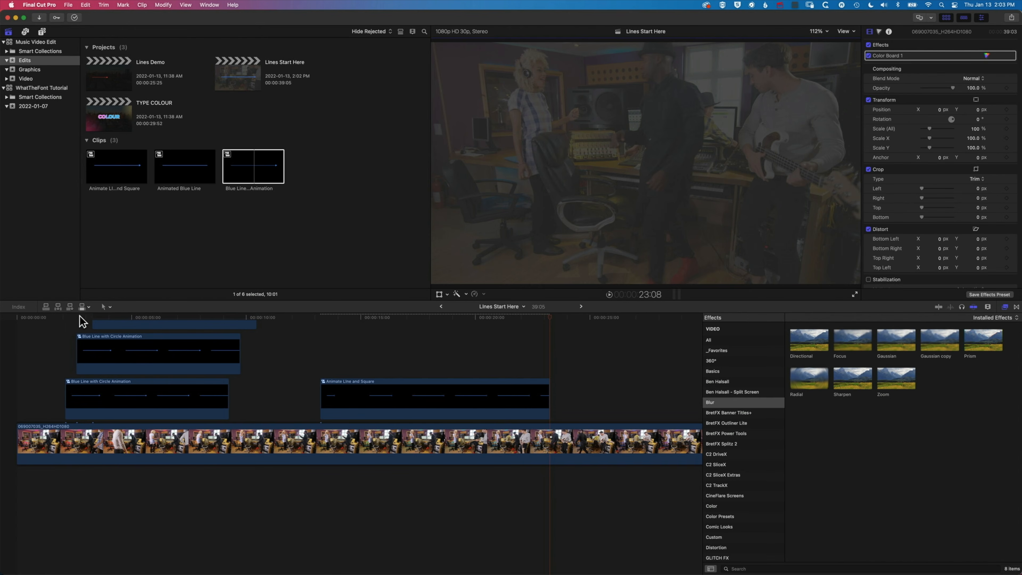
left_click_drag(66, 316, 428, 327)
left_click_drag(388, 406, 400, 327)
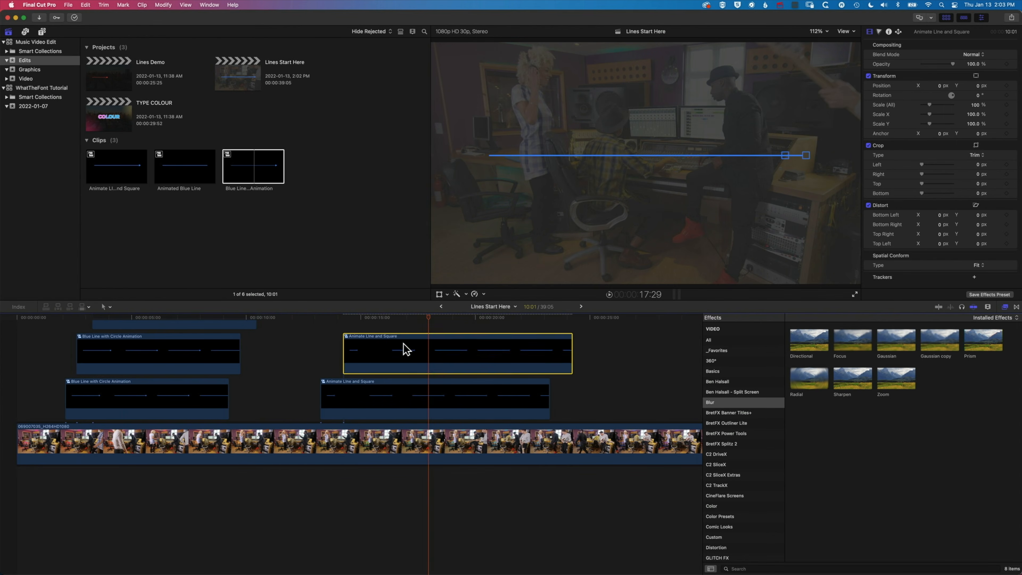
Raise the duplicated square line in the frame to about Y 135 px and play both staggered lines.
left_click(440, 294)
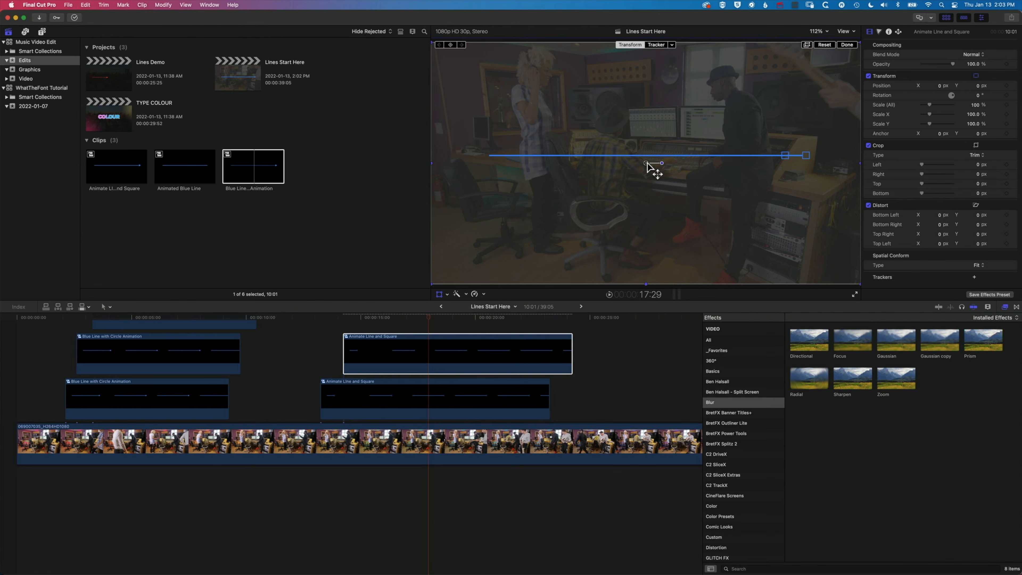
left_click_drag(651, 165, 647, 134)
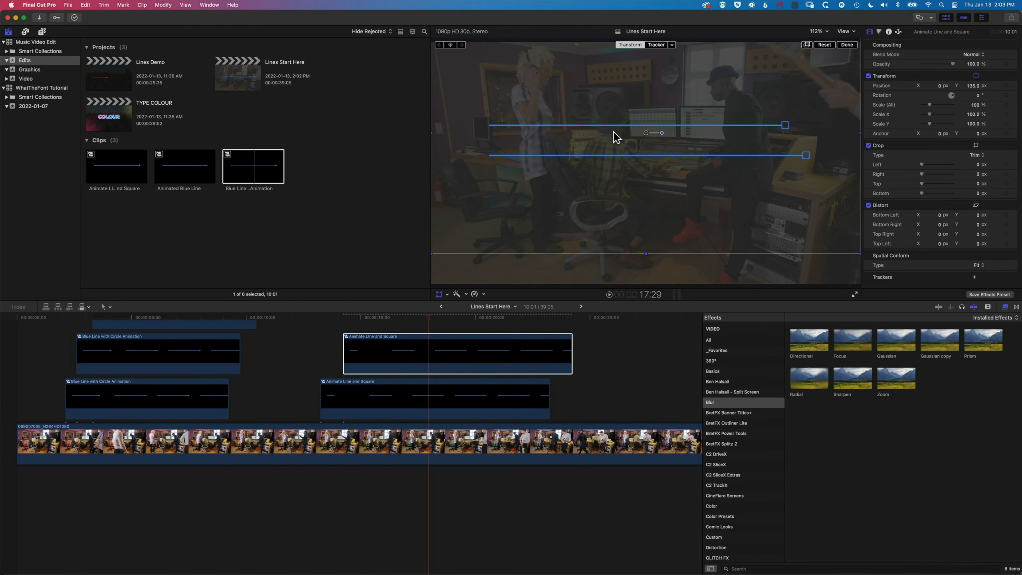
left_click(316, 321)
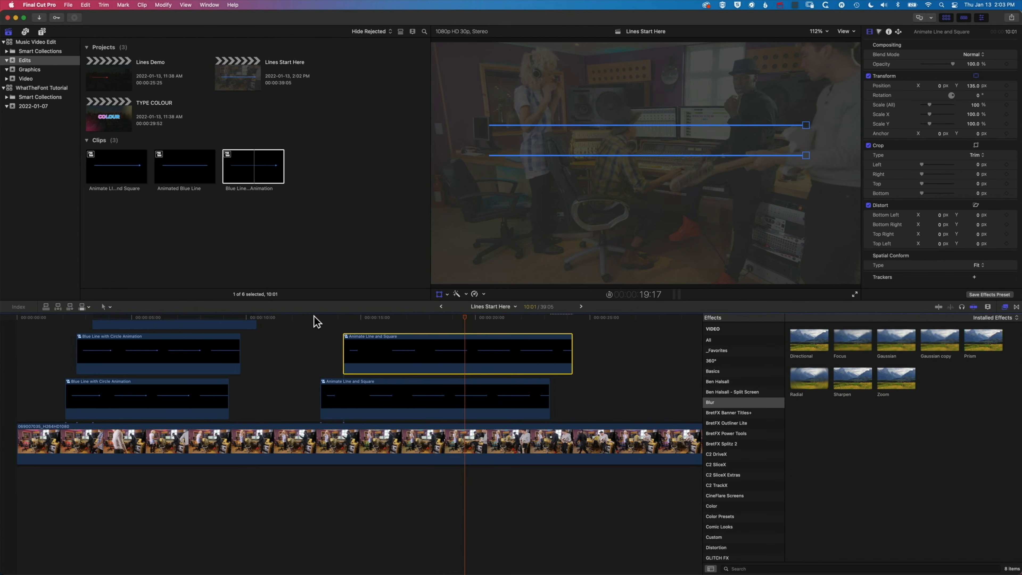
key("space")
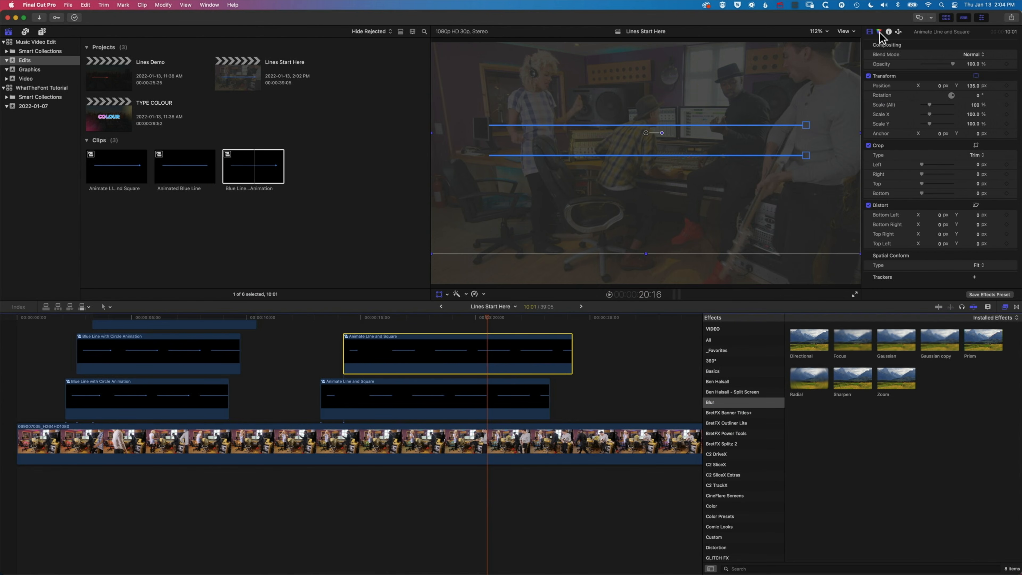
Turn the upper square line white by raising its Color Board global exposure to 100%.
left_click(879, 32)
left_click(968, 58)
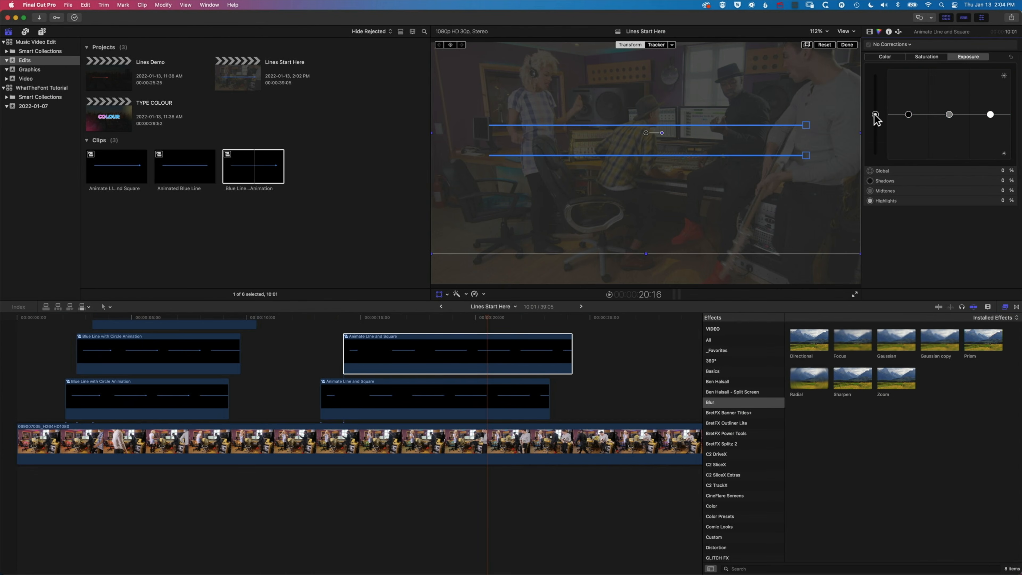
left_click_drag(875, 115, 876, 70)
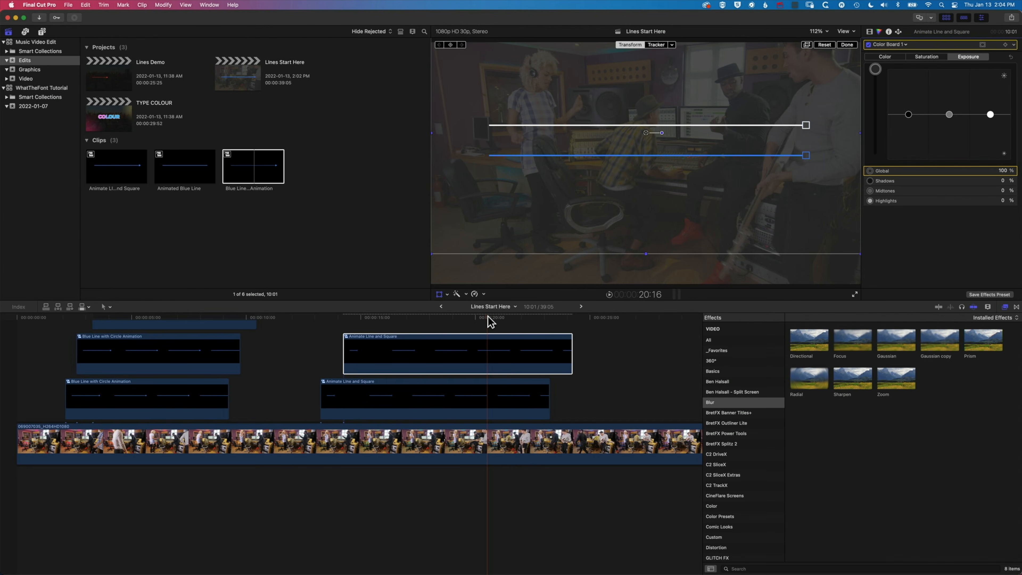
mouse_move(488, 317)
left_mouse_down()
mouse_move(415, 317)
mouse_move(476, 317)
left_mouse_up()
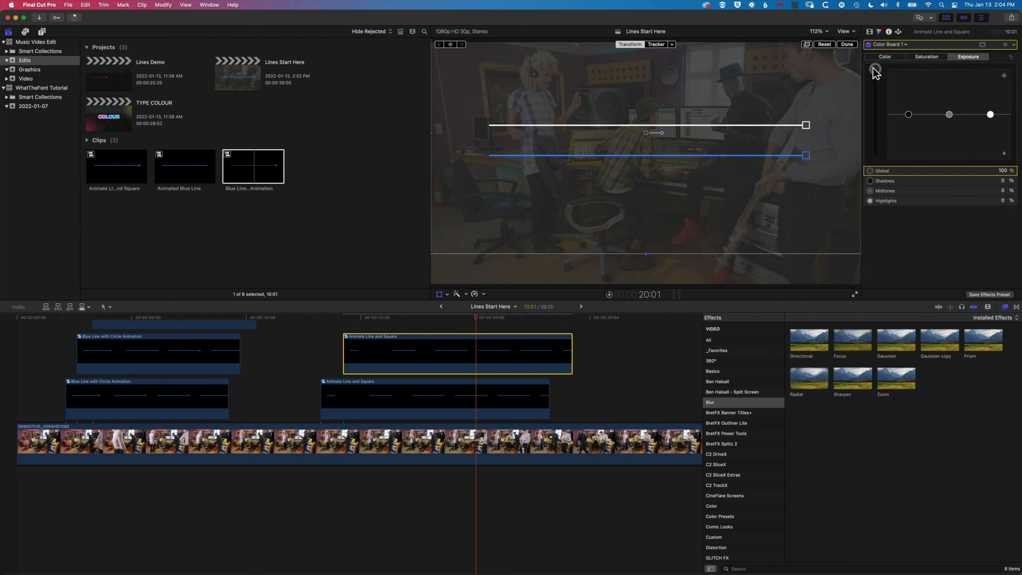
mouse_move(876, 69)
left_mouse_down()
mouse_move(880, 197)
mouse_move(877, 47)
mouse_move(875, 193)
mouse_move(879, 58)
left_mouse_up()
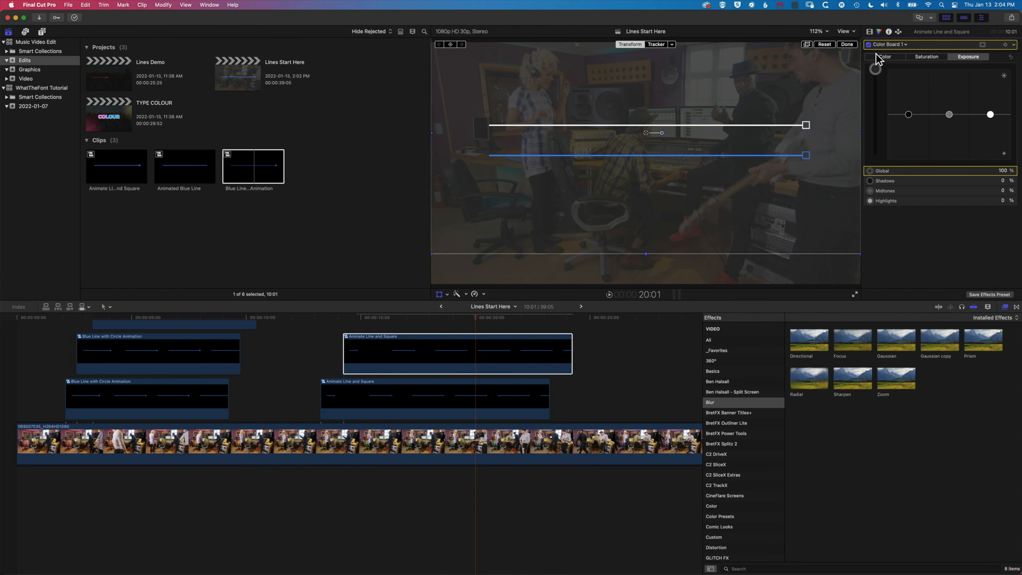
Play the timeline from near its start through the arrow lines and the white and blue square lines.
left_click_drag(478, 323, 311, 320)
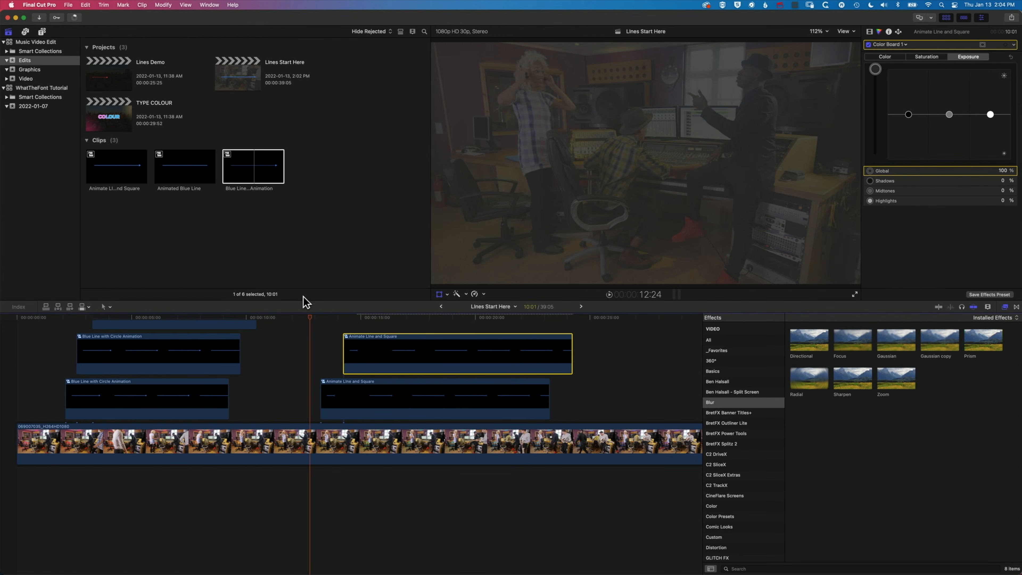
left_click(56, 318)
key("space")
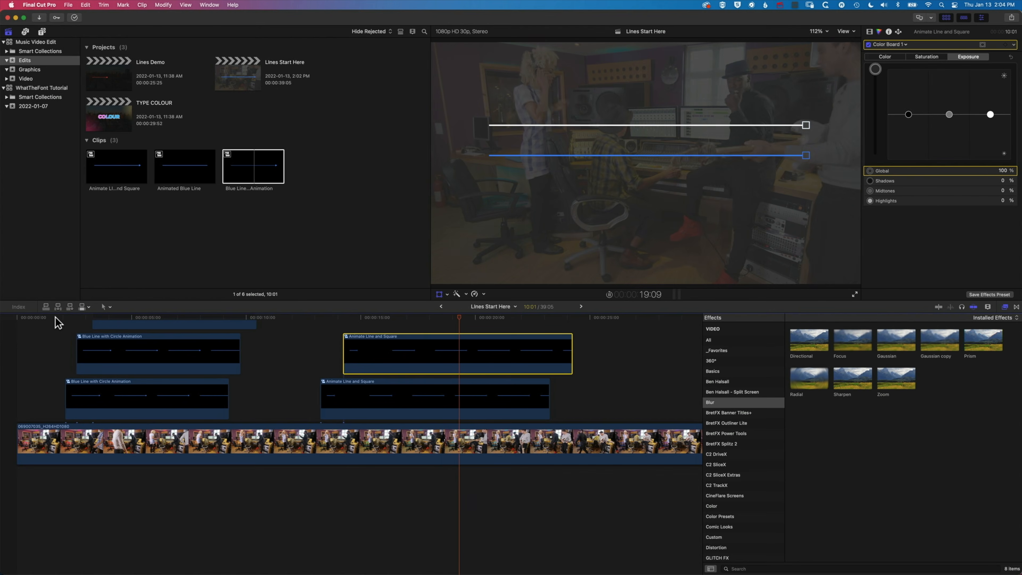
key("shift+t")
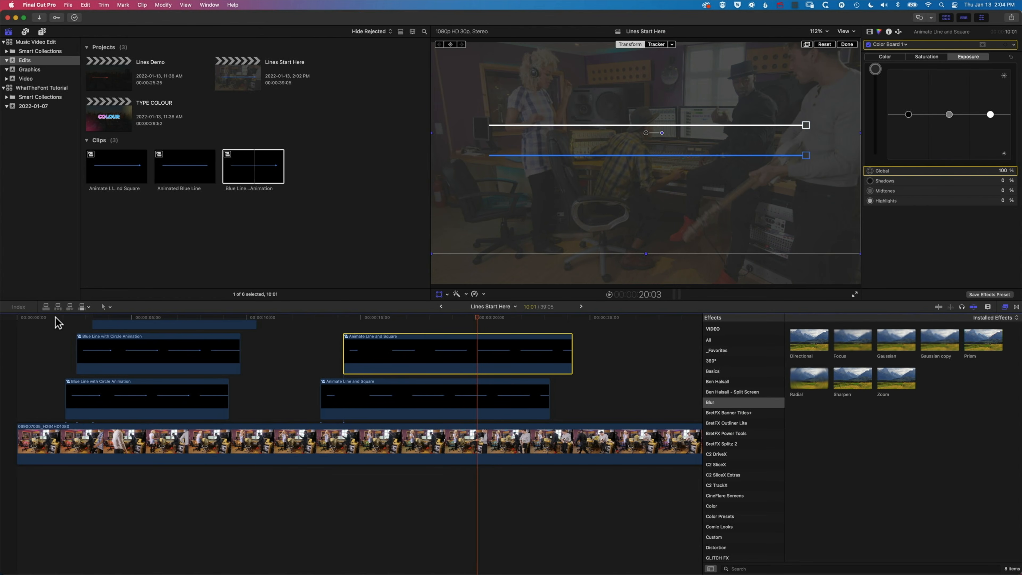